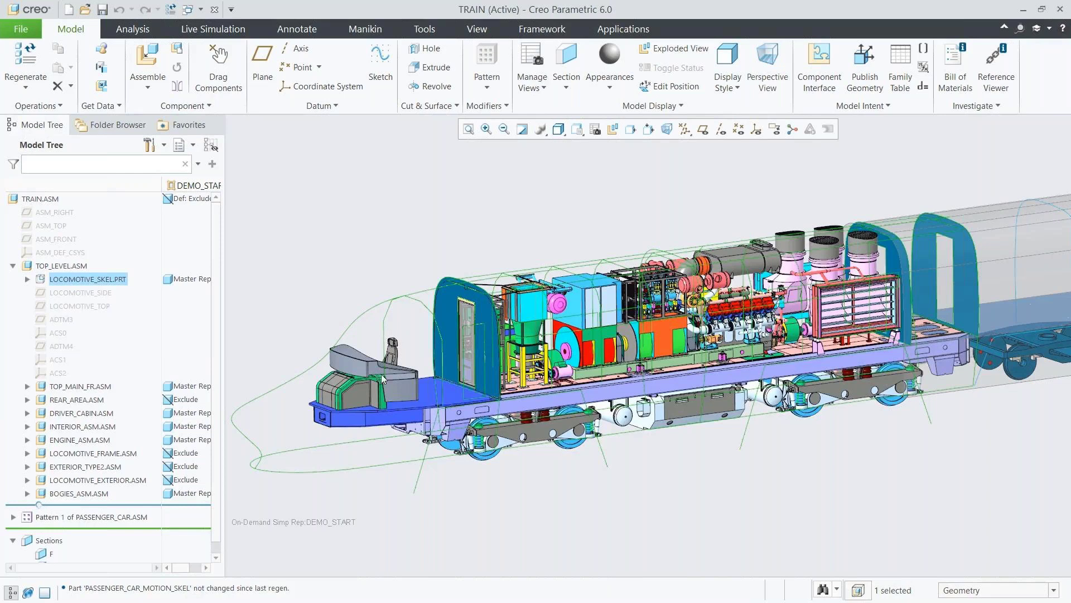
# Activate PASSENGER_CAR_SKEL.PRT inside the first PASSENGER_CAR.ASM of the passenger car pattern.
pyautogui.click(449, 216)
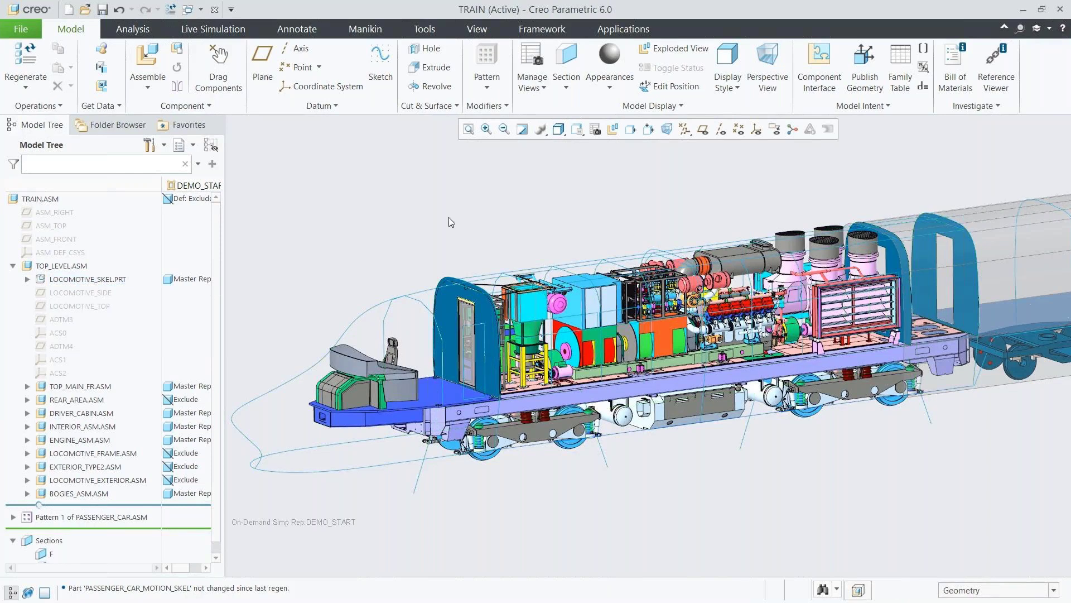
pyautogui.click(12, 266)
pyautogui.press('v')
pyautogui.press('0')
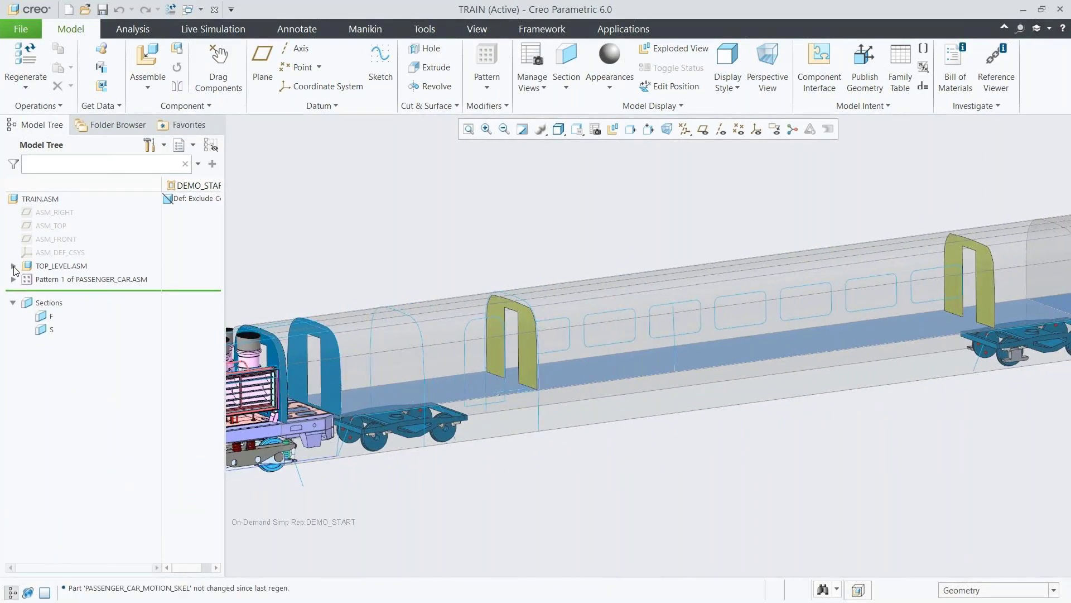
pyautogui.click(13, 279)
pyautogui.click(27, 292)
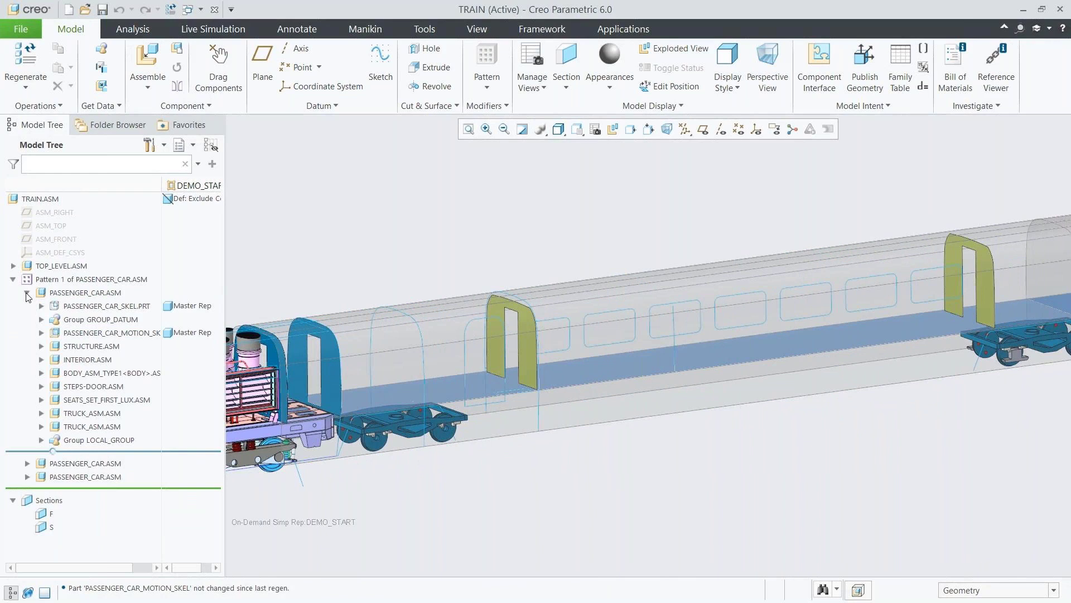
pyautogui.click(40, 308)
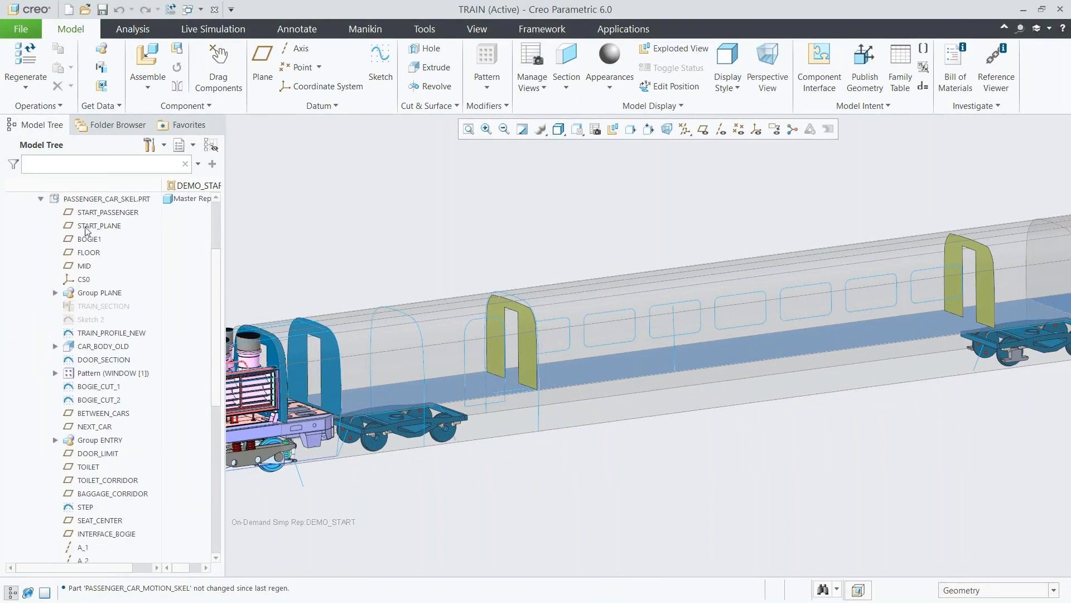
pyautogui.click(100, 199)
pyautogui.click(109, 145)
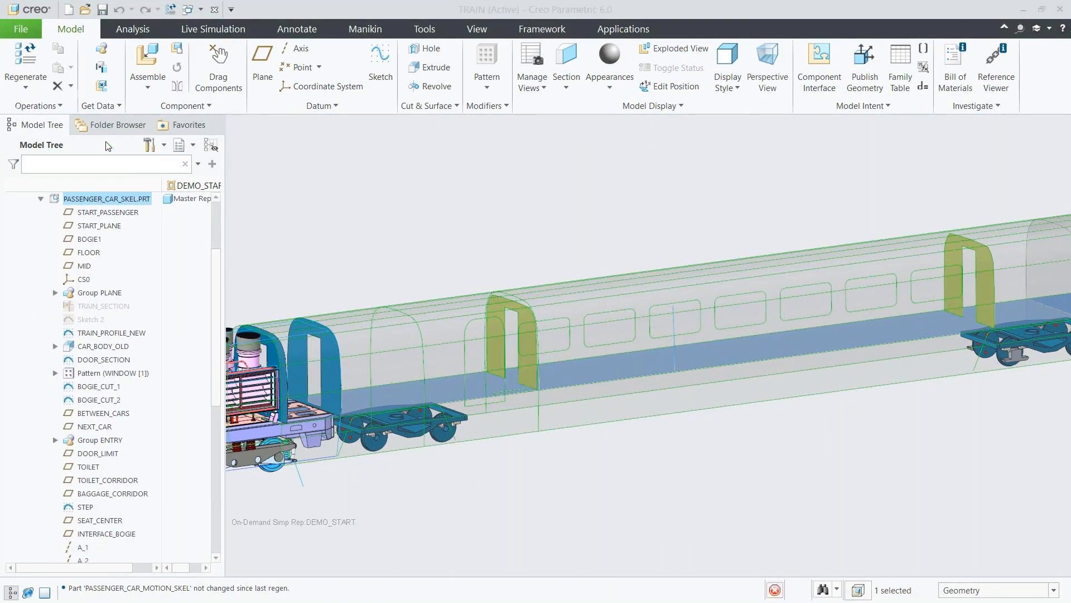
# Start a Publish Geometry feature in the passenger car skeleton and add the floor quilt F49 as its surface set.
pyautogui.scroll(-5, 216, 268)
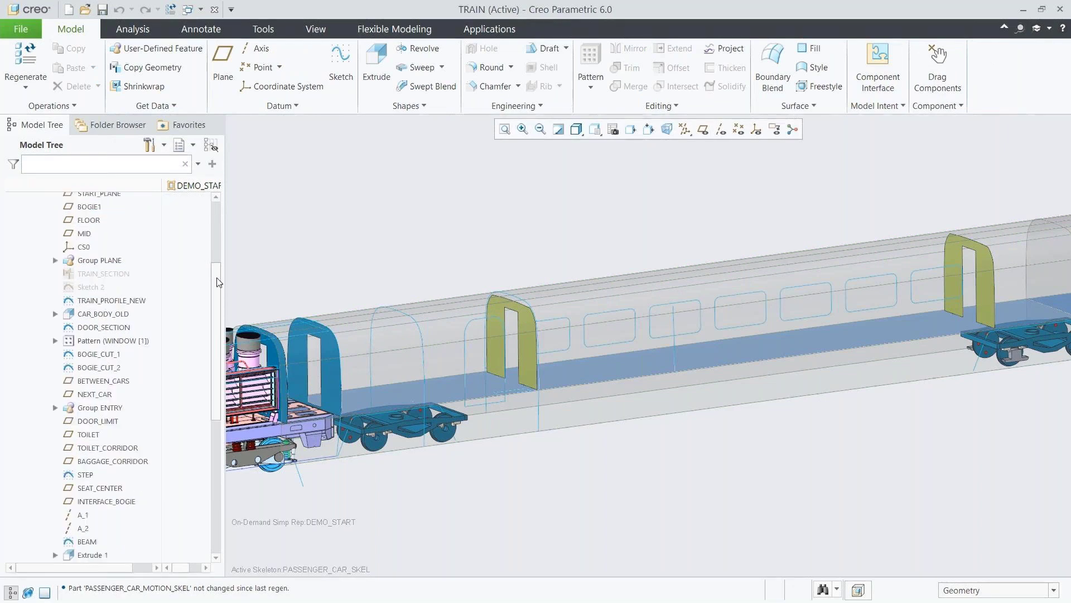
pyautogui.click(878, 106)
pyautogui.click(881, 126)
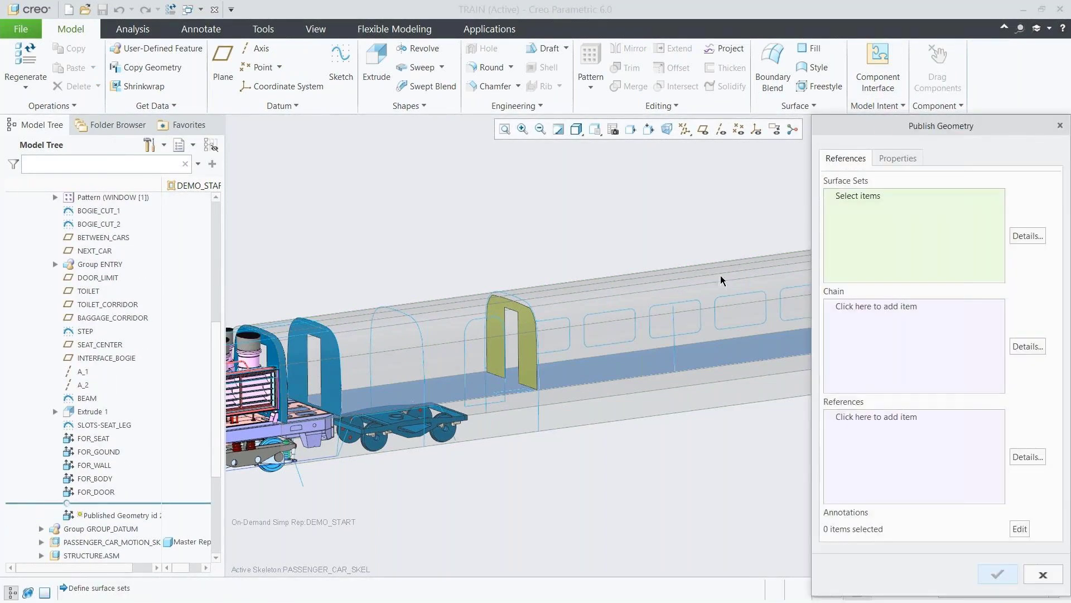
pyautogui.rightClick(617, 367)
pyautogui.click(934, 530)
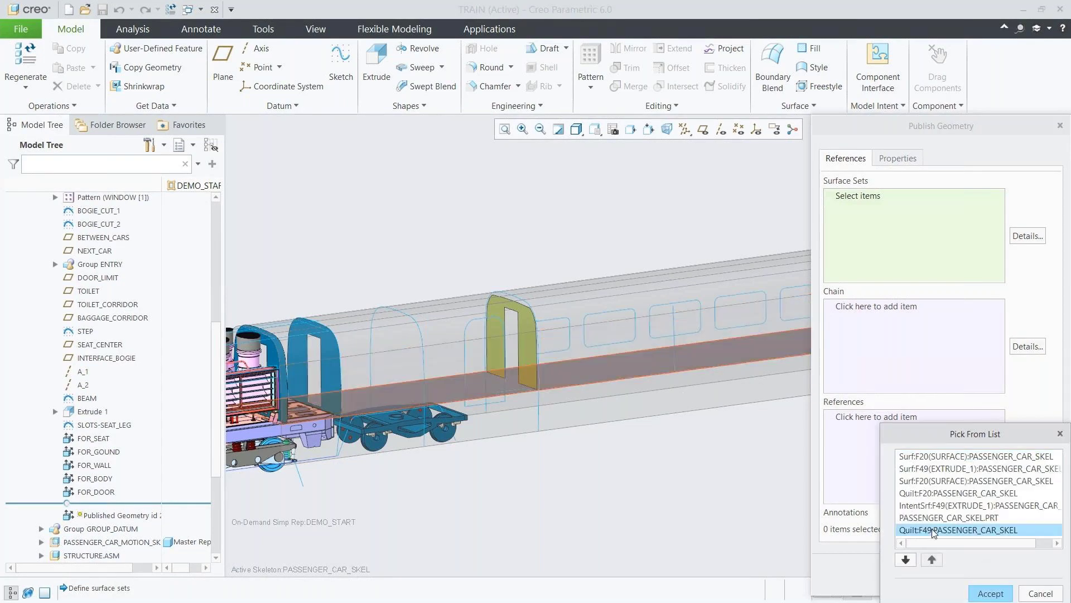
pyautogui.click(991, 593)
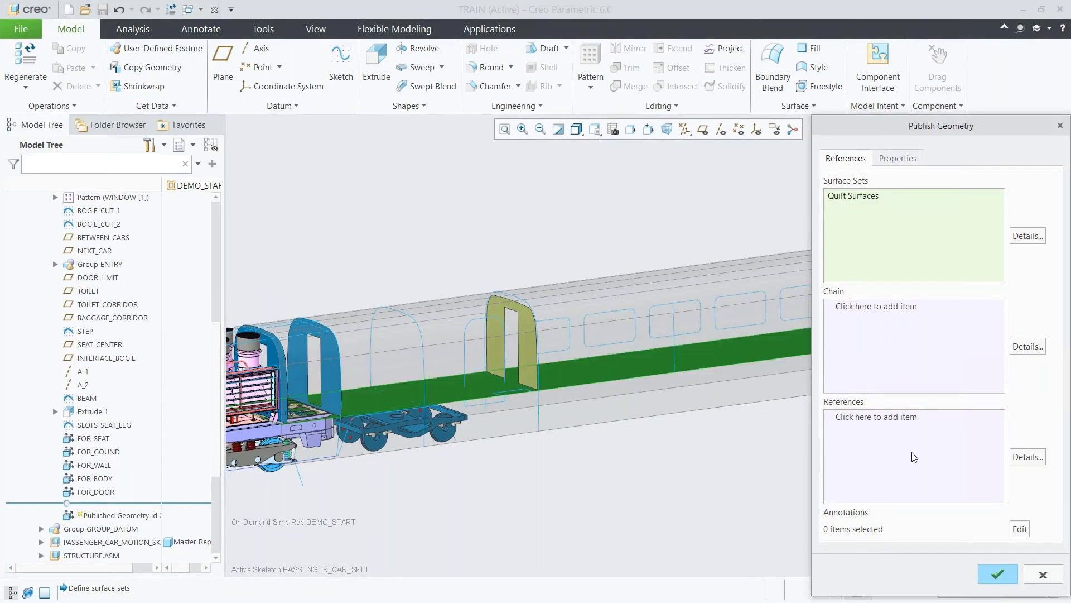
# Add the first window outline and the body profile curve around the nearby door panel as two published chains.
pyautogui.click(862, 323)
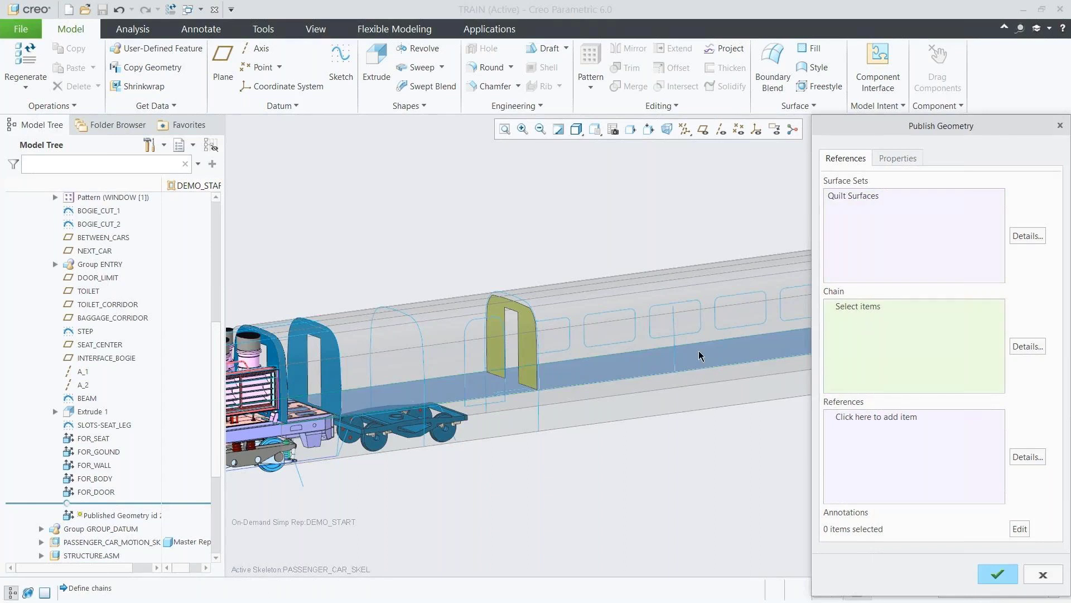
pyautogui.click(548, 351)
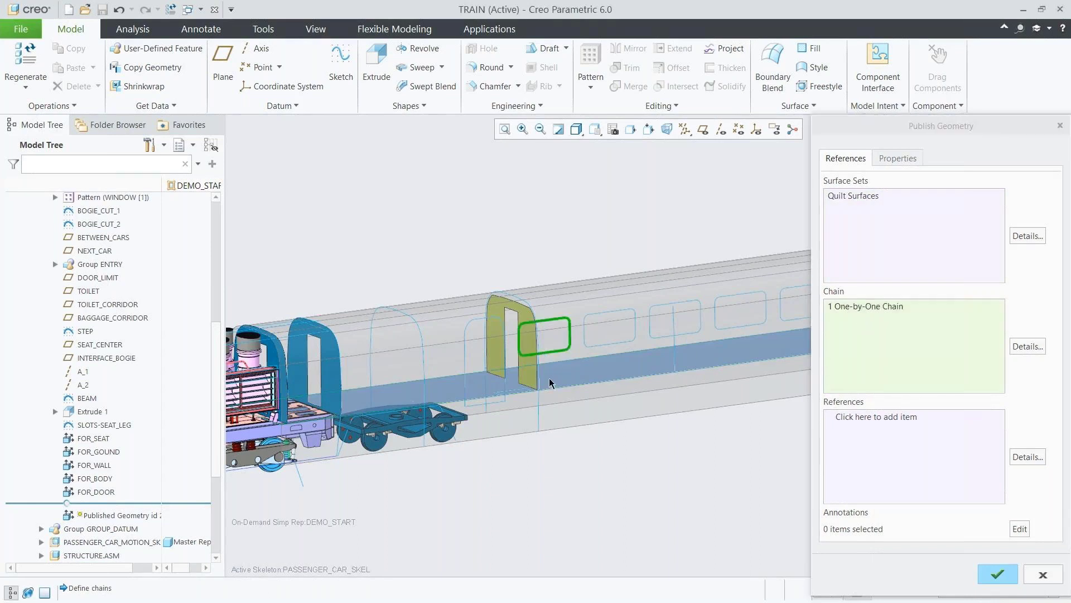
pyautogui.keyDown('ctrl'); pyautogui.click(540, 414); pyautogui.keyUp('ctrl')
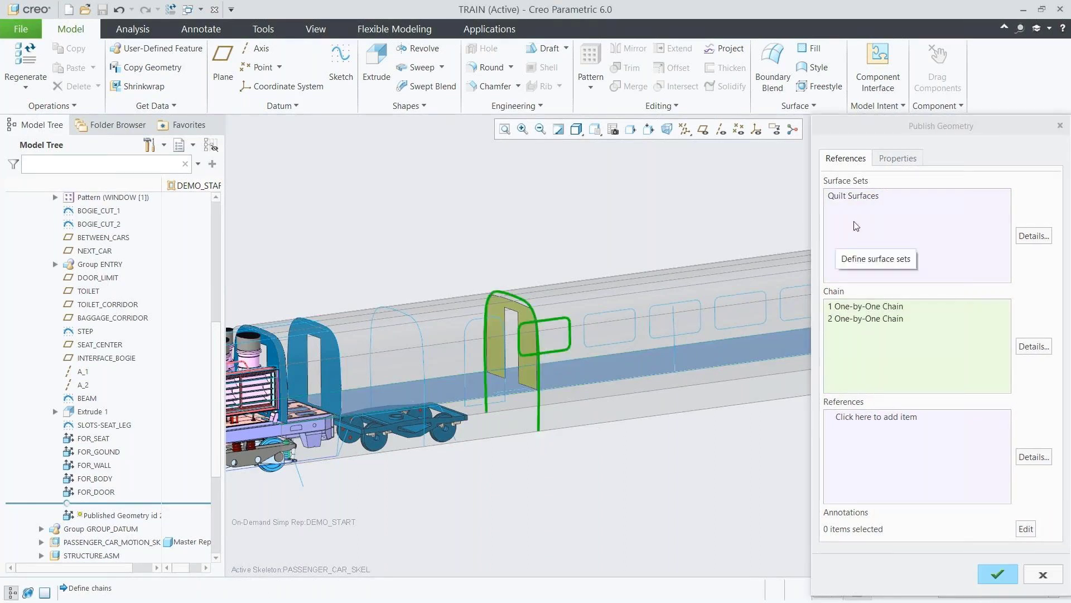
# Name the published geometry for_structure and complete the feature.
pyautogui.click(897, 158)
pyautogui.doubleClick(903, 184)
pyautogui.write('for_structure')
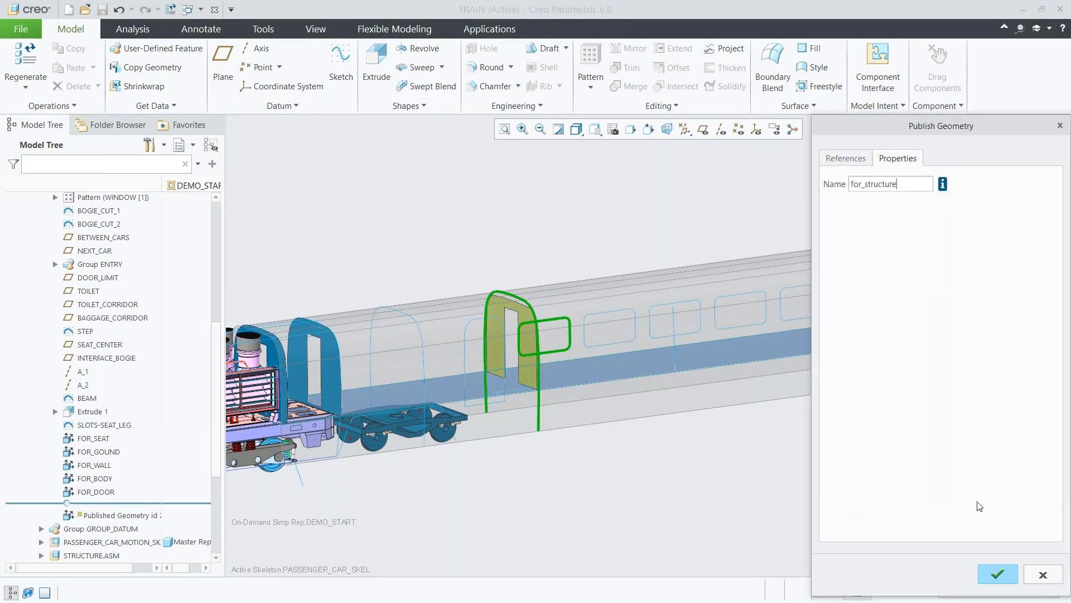
pyautogui.click(987, 572)
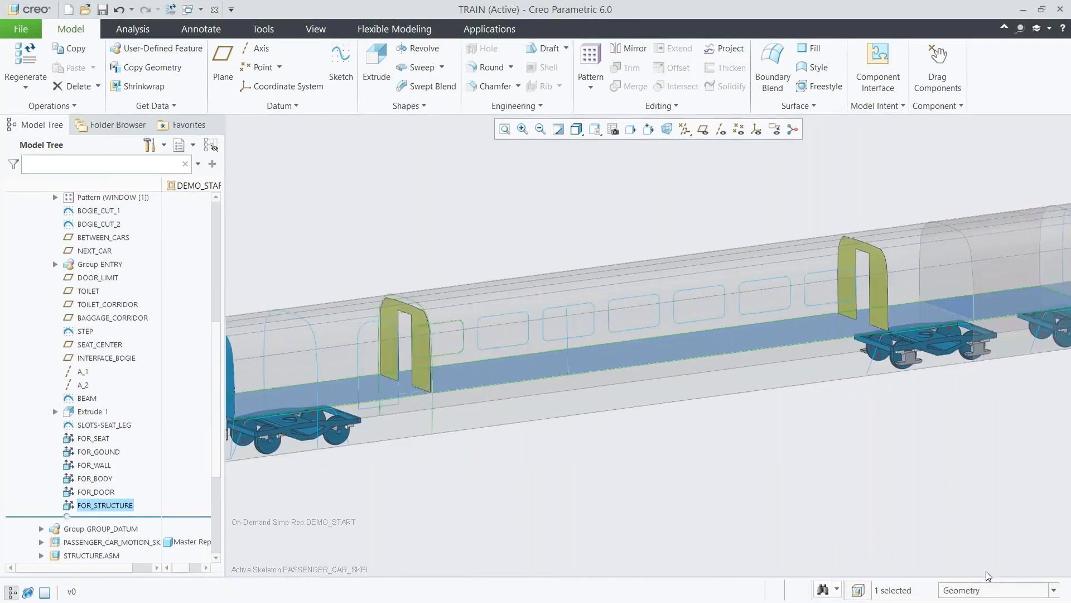
# Start another Publish Geometry feature and add the two door panel quilts, F38 and F36, as surface sets.
pyautogui.click(892, 107)
pyautogui.click(899, 123)
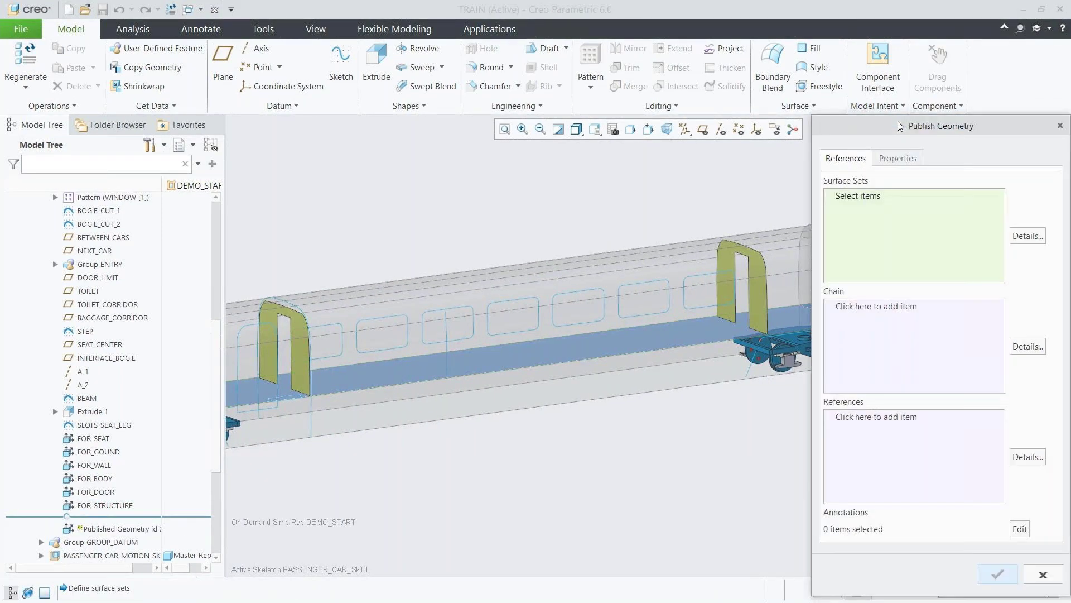
pyautogui.rightClick(757, 297)
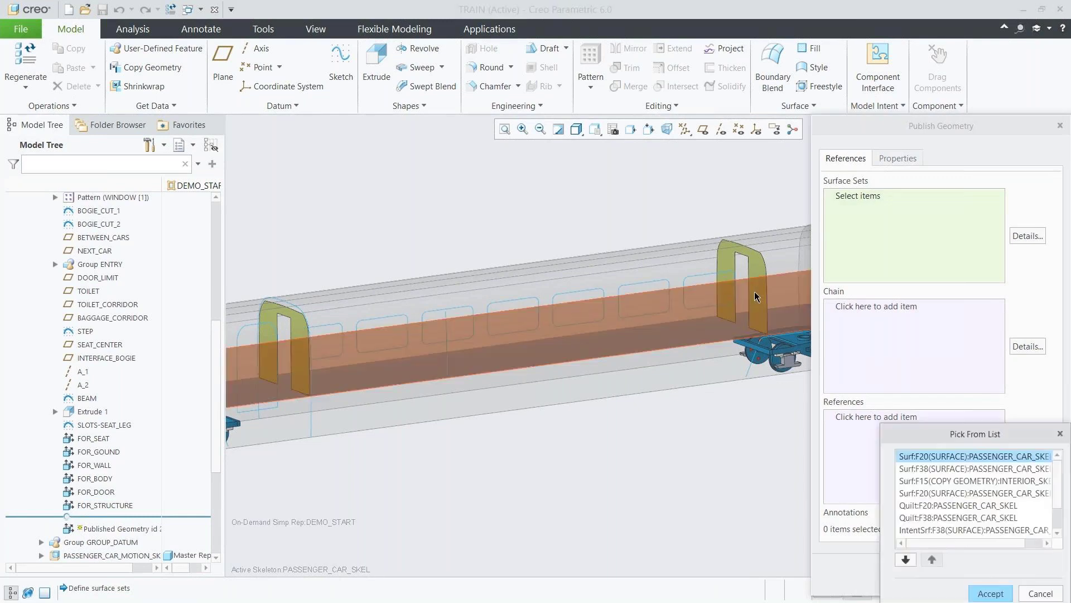
pyautogui.click(923, 518)
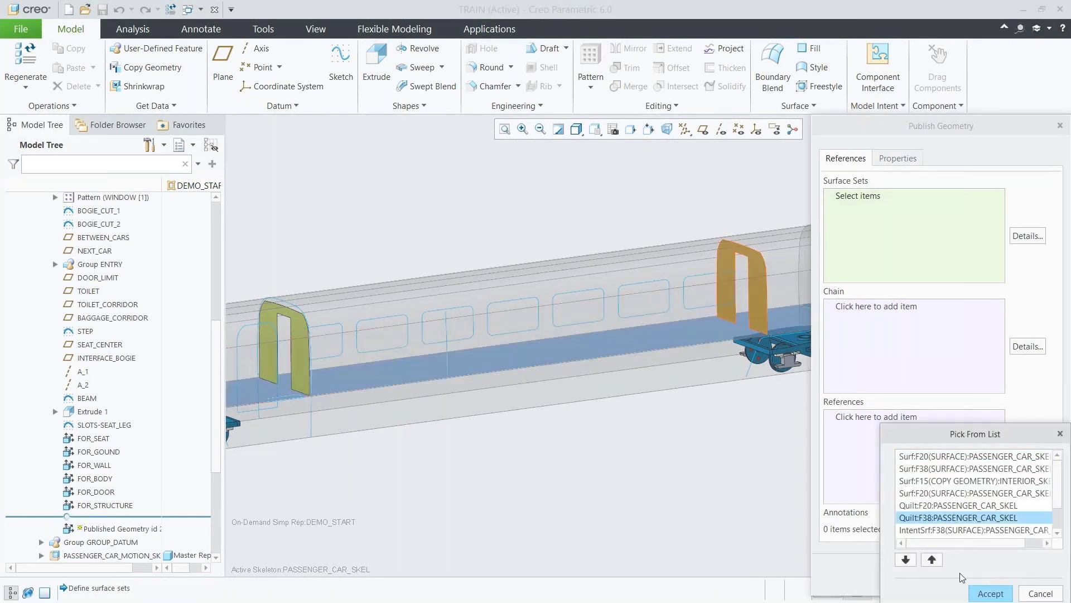
pyautogui.click(990, 594)
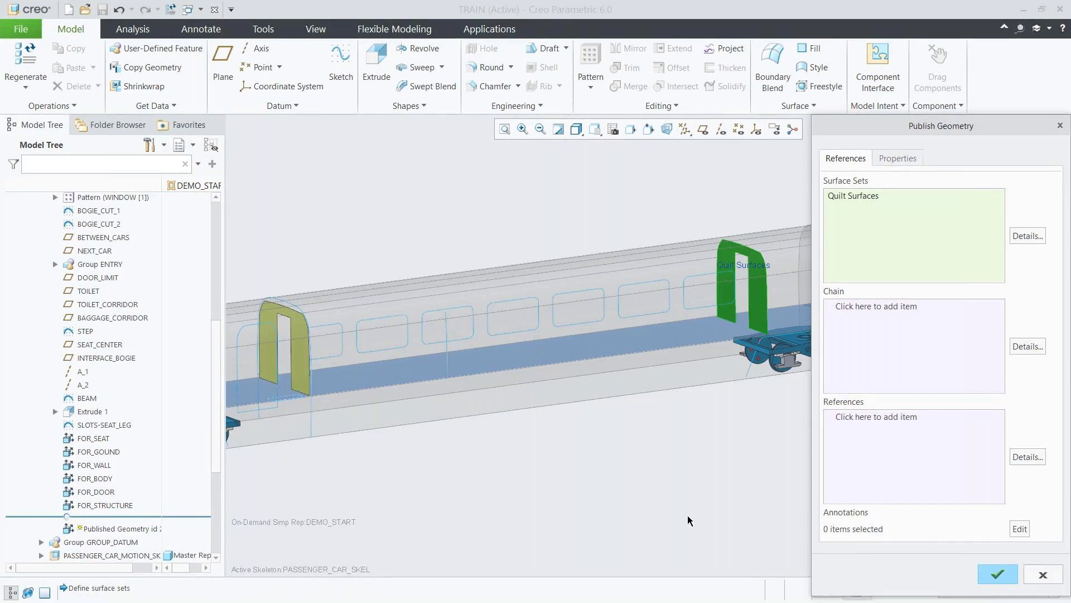
pyautogui.rightClick(304, 362)
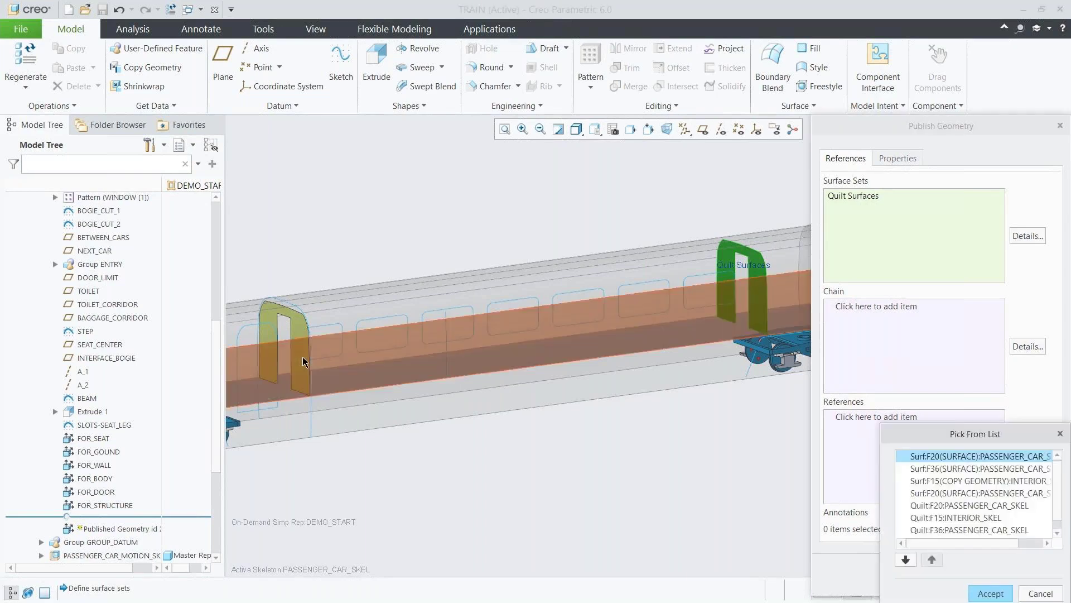
pyautogui.click(918, 529)
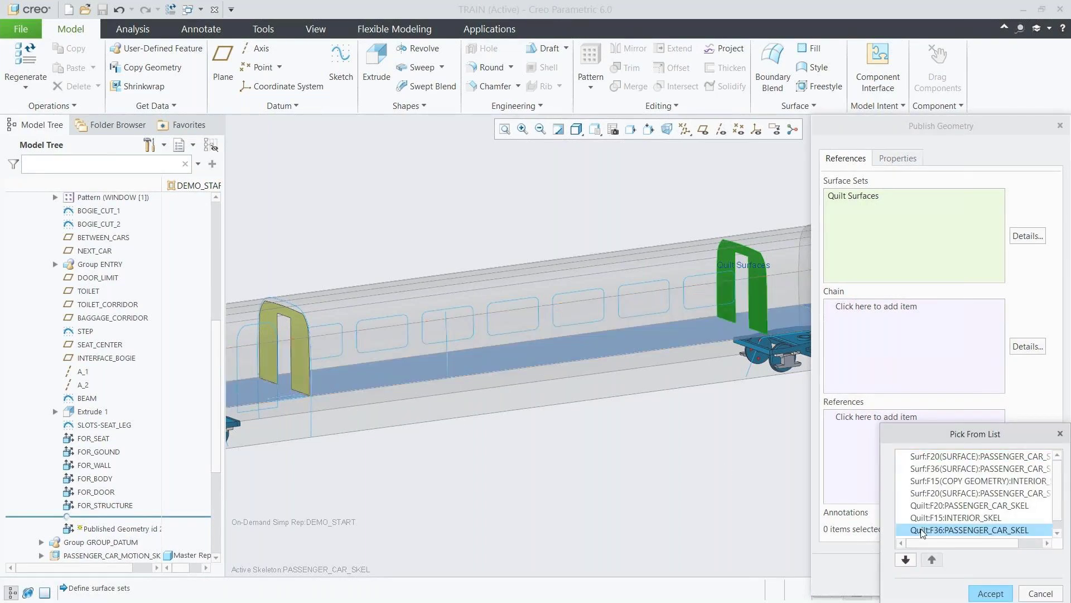
pyautogui.click(986, 593)
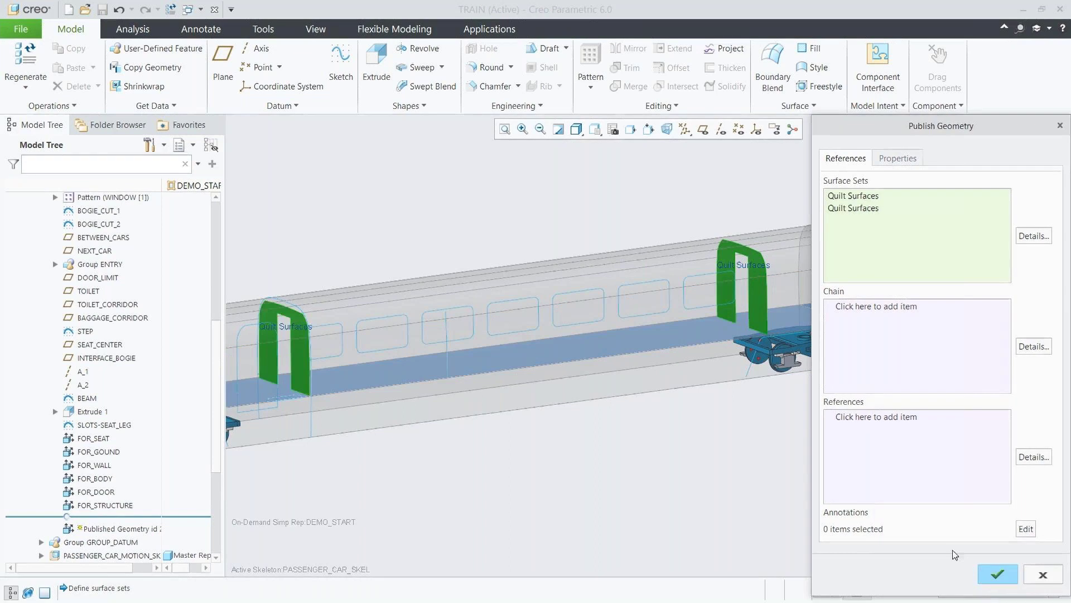
# Add the first window outline and adjacent body profile curve as chains alongside the two door panel quilts.
pyautogui.middleClick(992, 507)
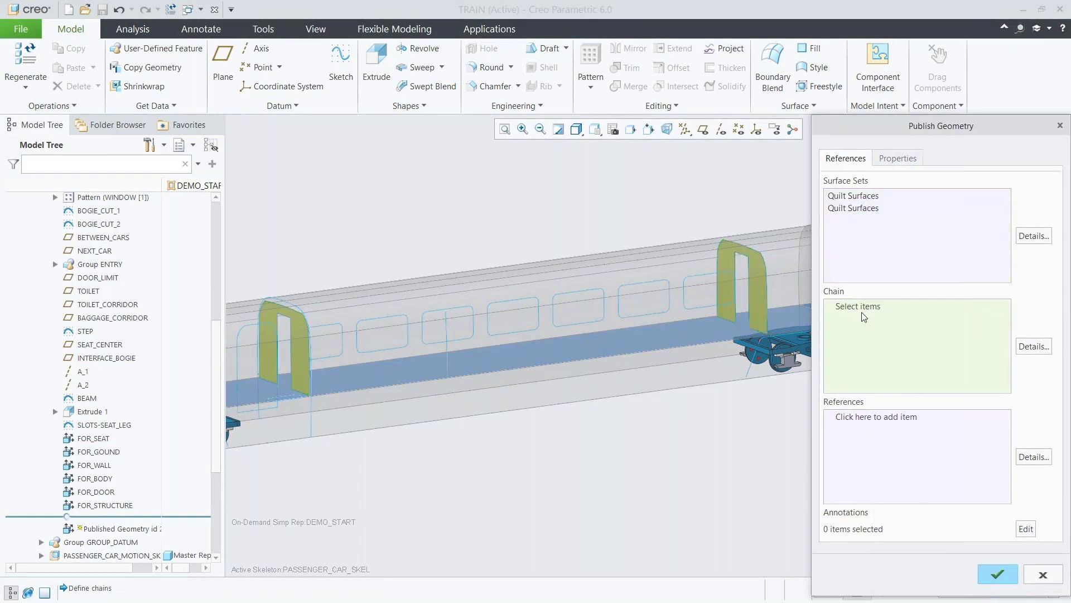
pyautogui.click(328, 358)
pyautogui.keyDown('ctrl'); pyautogui.click(312, 425); pyautogui.keyUp('ctrl')
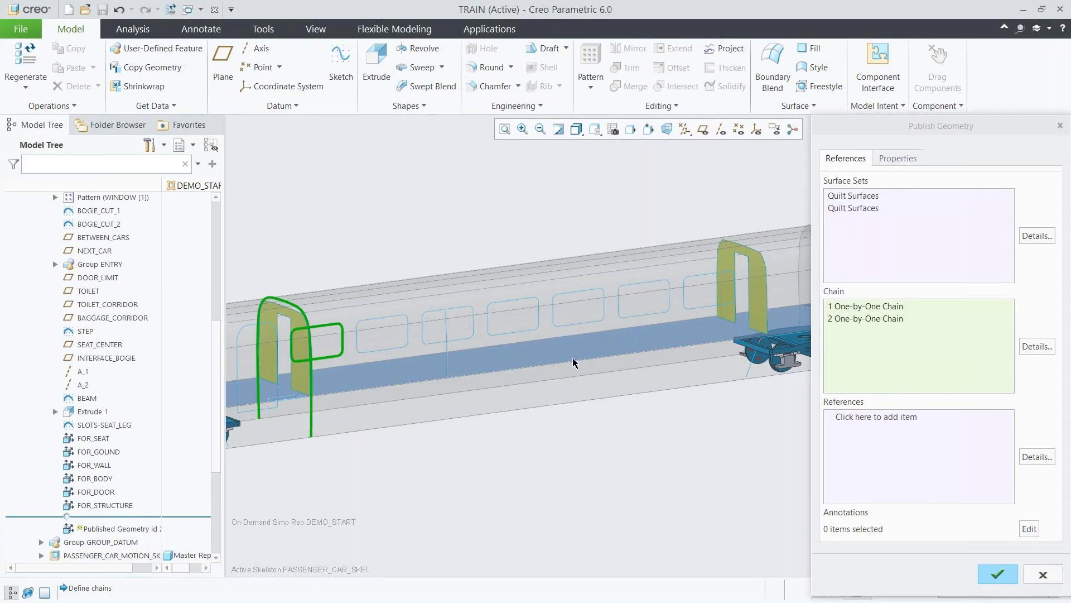
# Name the second published geometry for_interior and complete the feature.
pyautogui.click(897, 158)
pyautogui.write('for_interior')
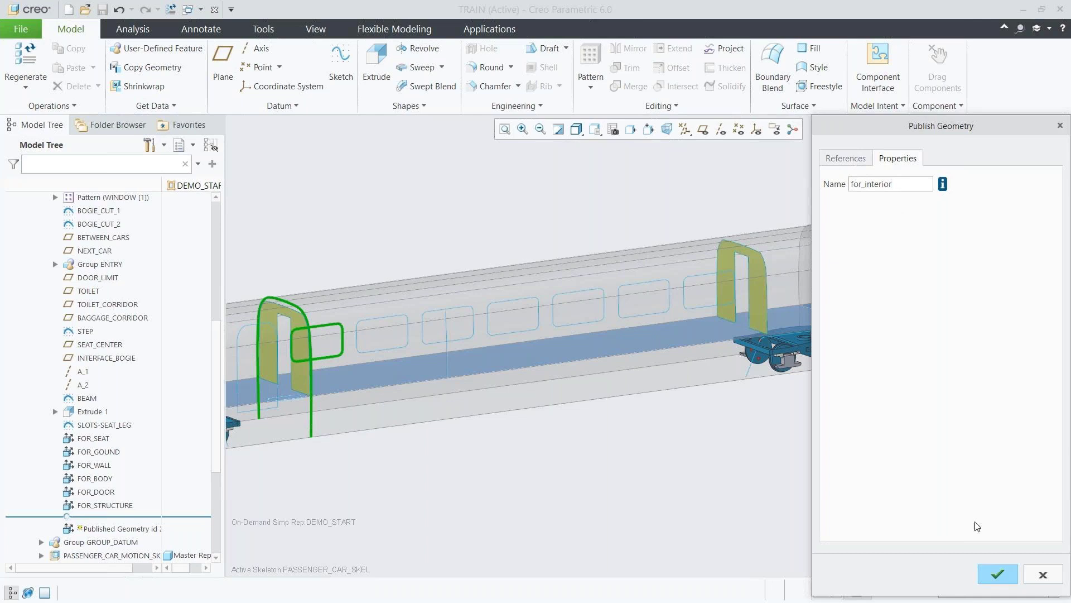
pyautogui.click(995, 574)
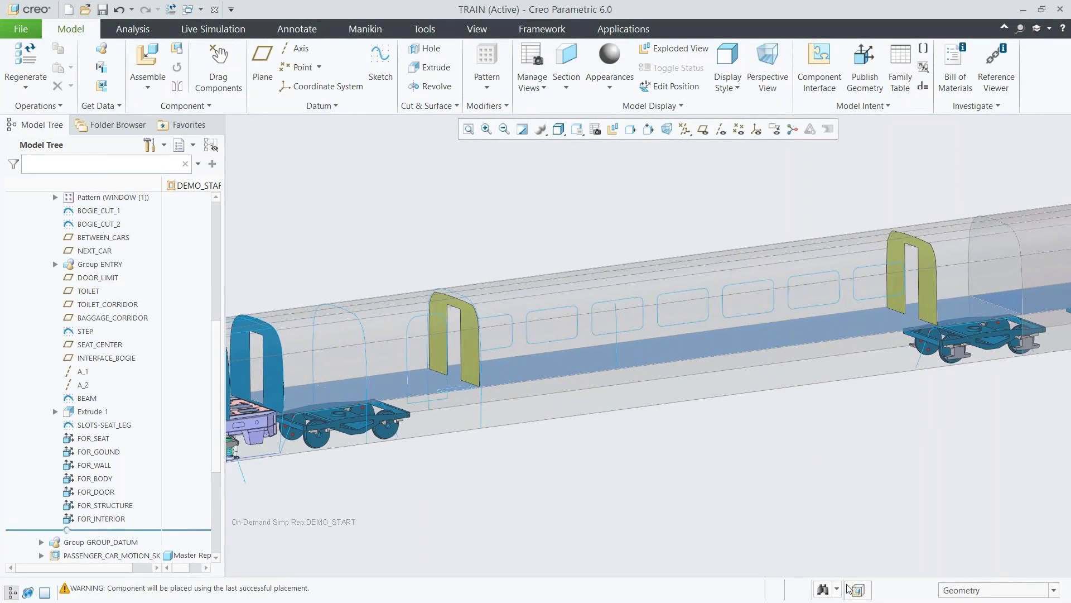
# Activate STRUCTURE_SKEL.PRT inside the passenger car's STRUCTURE.ASM.
pyautogui.moveTo(218, 478); pyautogui.dragTo(214, 554)
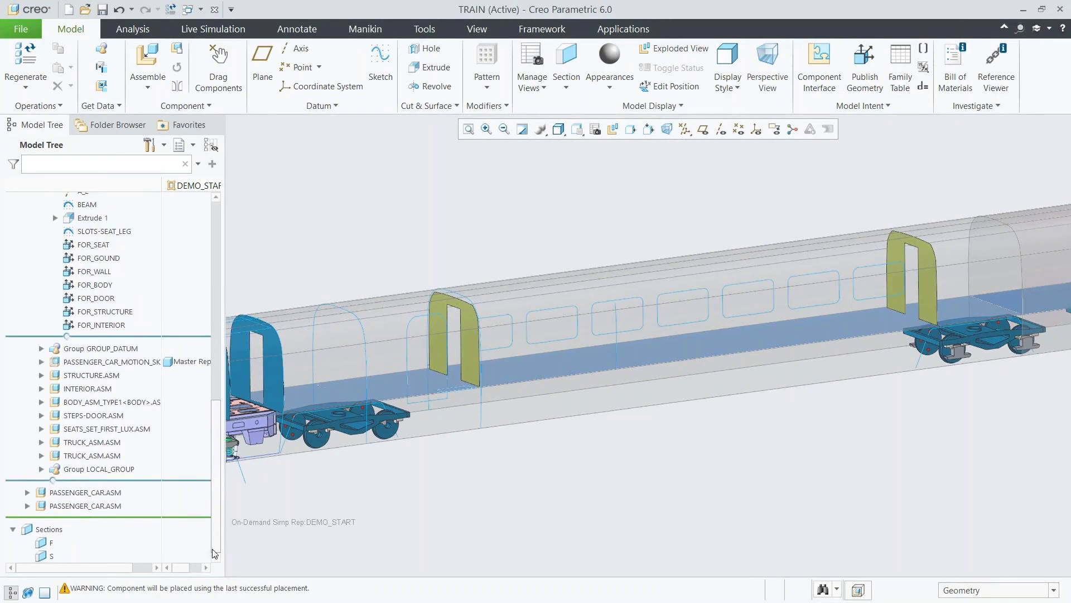
pyautogui.click(42, 375)
pyautogui.click(55, 357)
pyautogui.scroll(-2, 54, 358)
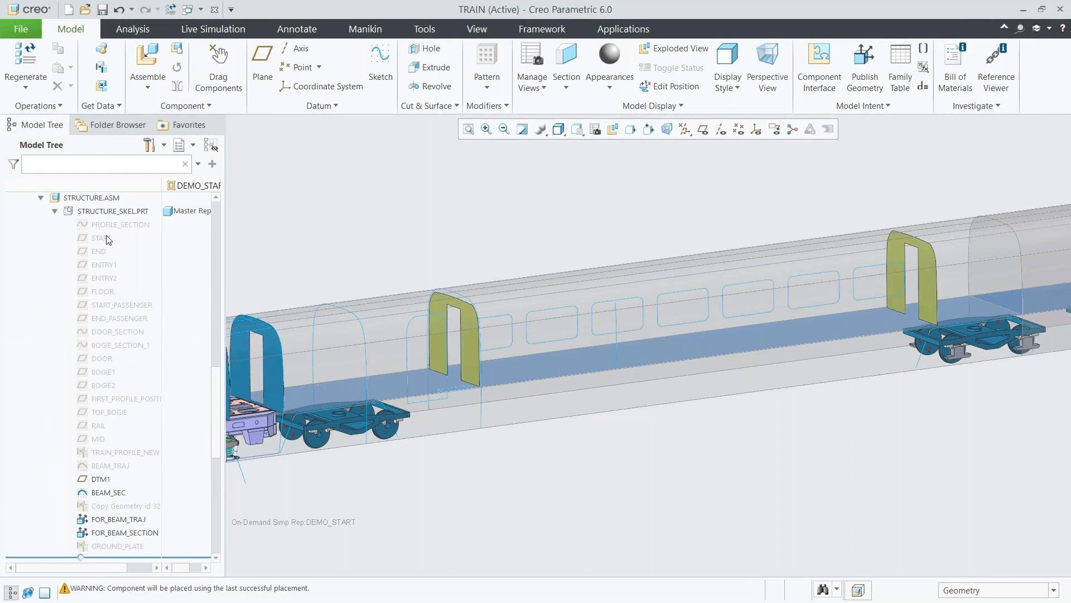
pyautogui.click(116, 212)
pyautogui.click(125, 152)
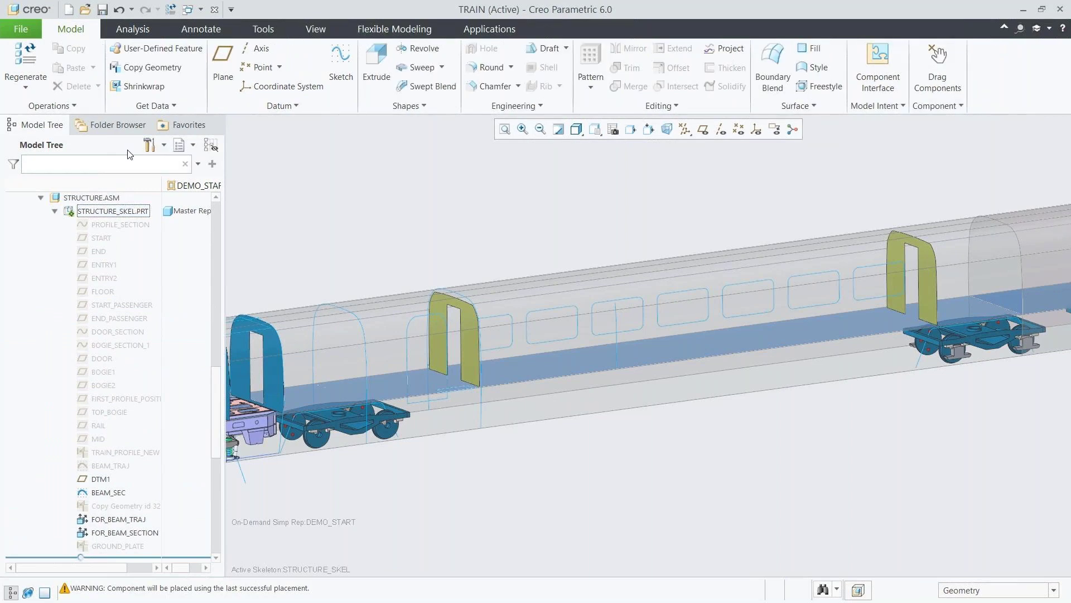
# Create a Copy Geometry feature in STRUCTURE_SKEL.PRT that references the published geometry FOR_STRUCTURE.
pyautogui.click(160, 68)
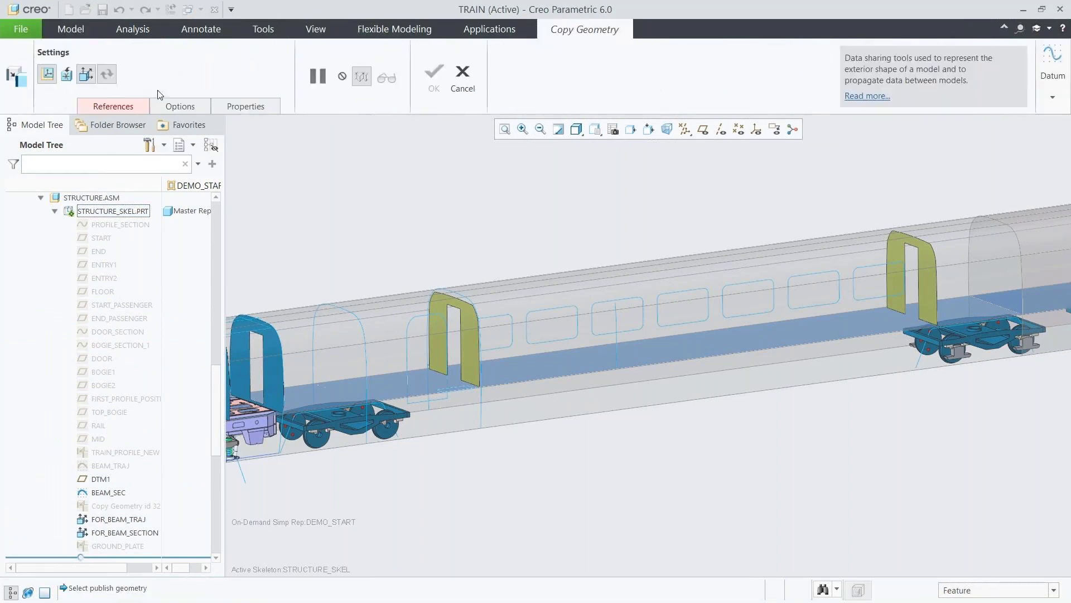
pyautogui.scroll(3, 196, 356)
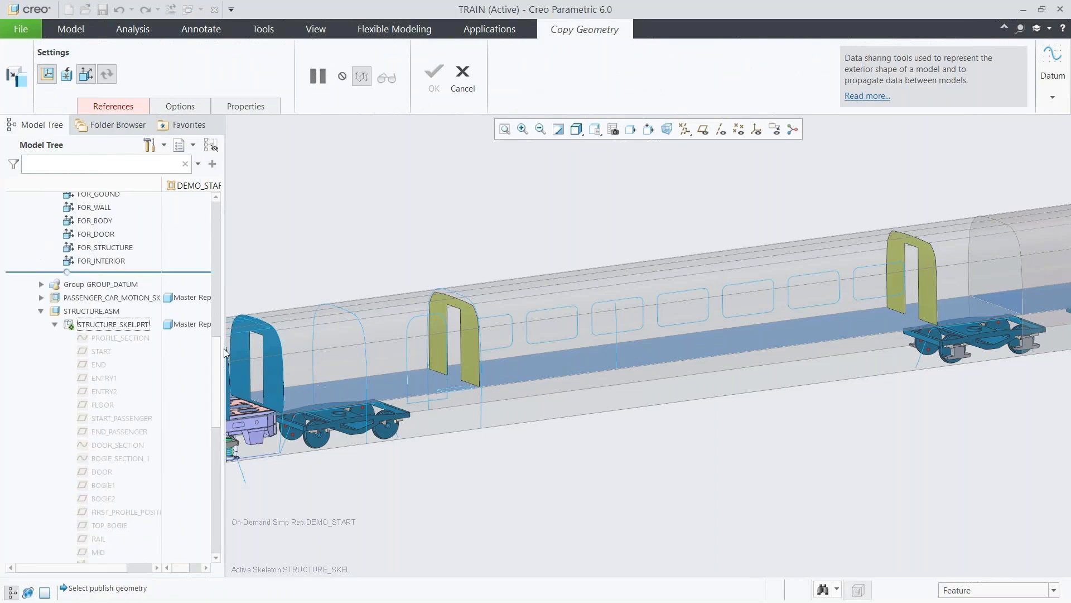
pyautogui.click(128, 249)
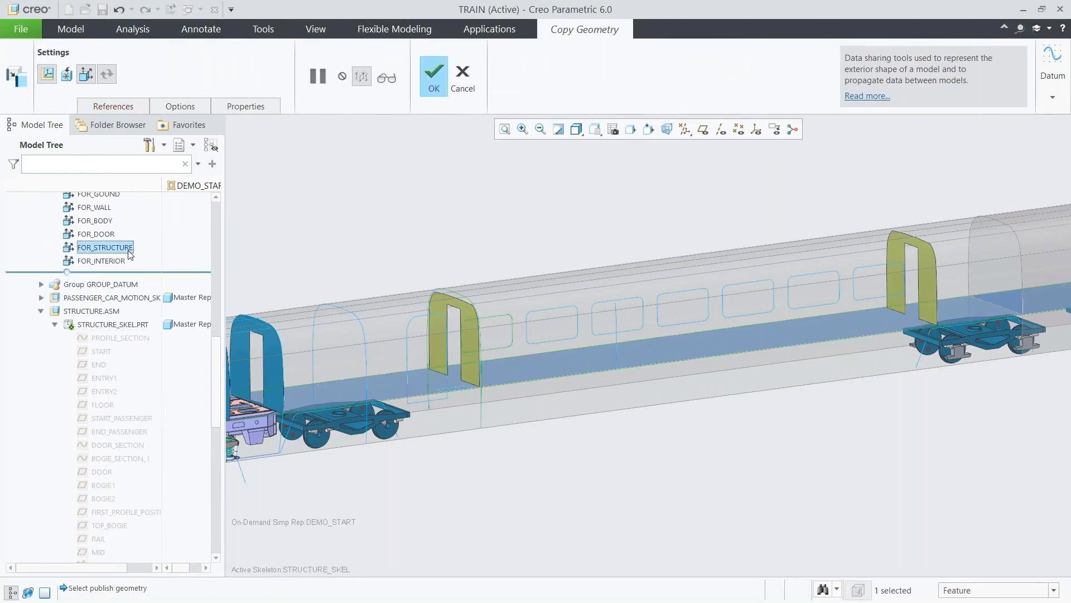
pyautogui.moveTo(215, 364); pyautogui.dragTo(215, 408)
pyautogui.press('Return')
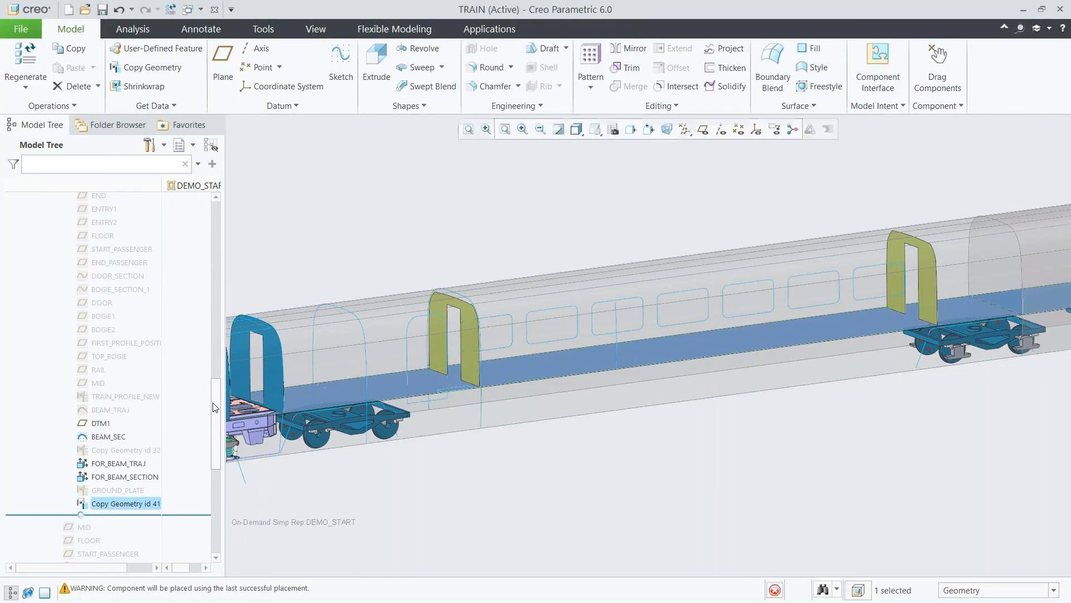
# Activate INTERIOR_SKEL.PRT inside the passenger car's INTERIOR.ASM.
pyautogui.moveTo(215, 408); pyautogui.dragTo(216, 380)
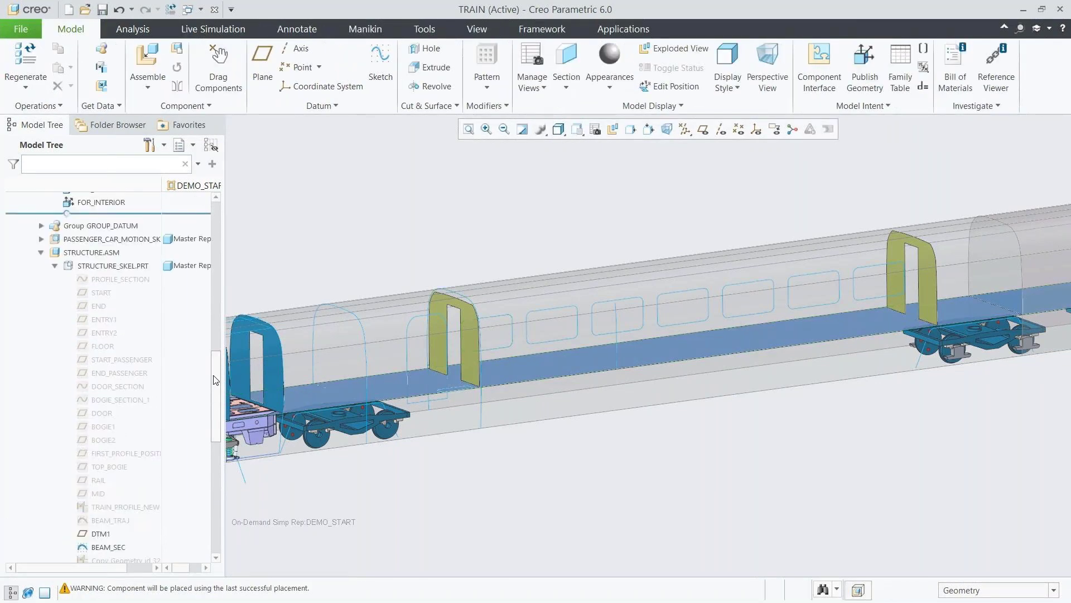
pyautogui.click(55, 266)
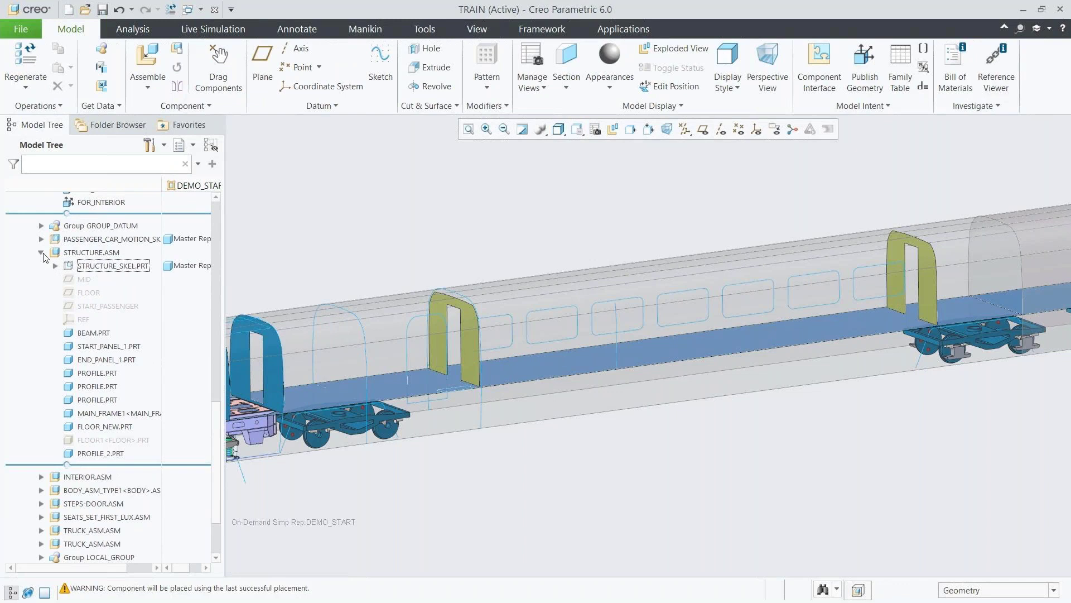
pyautogui.click(42, 252)
pyautogui.click(41, 388)
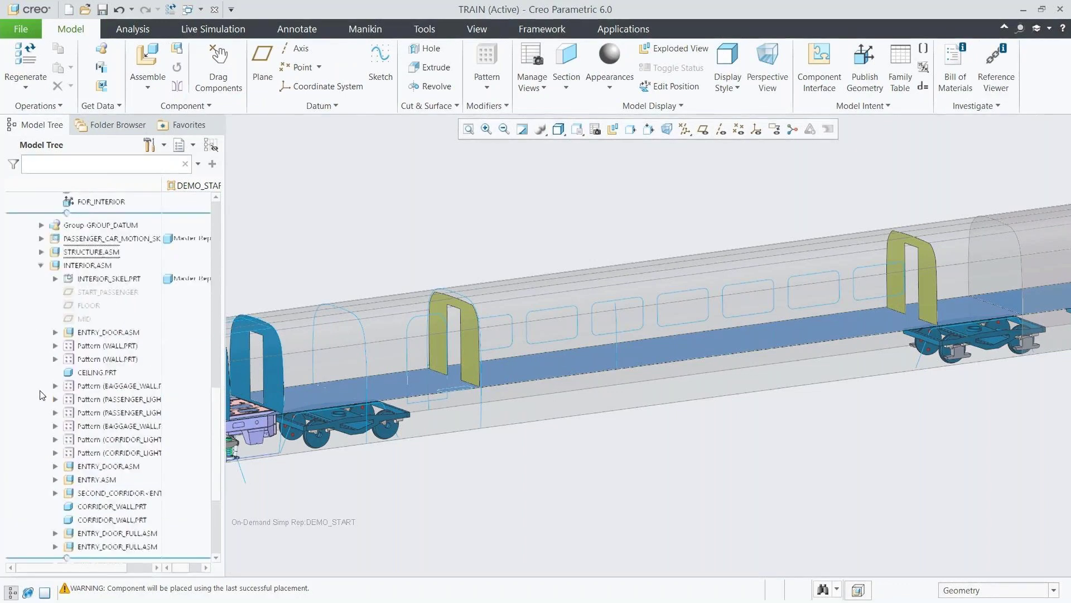
pyautogui.click(55, 278)
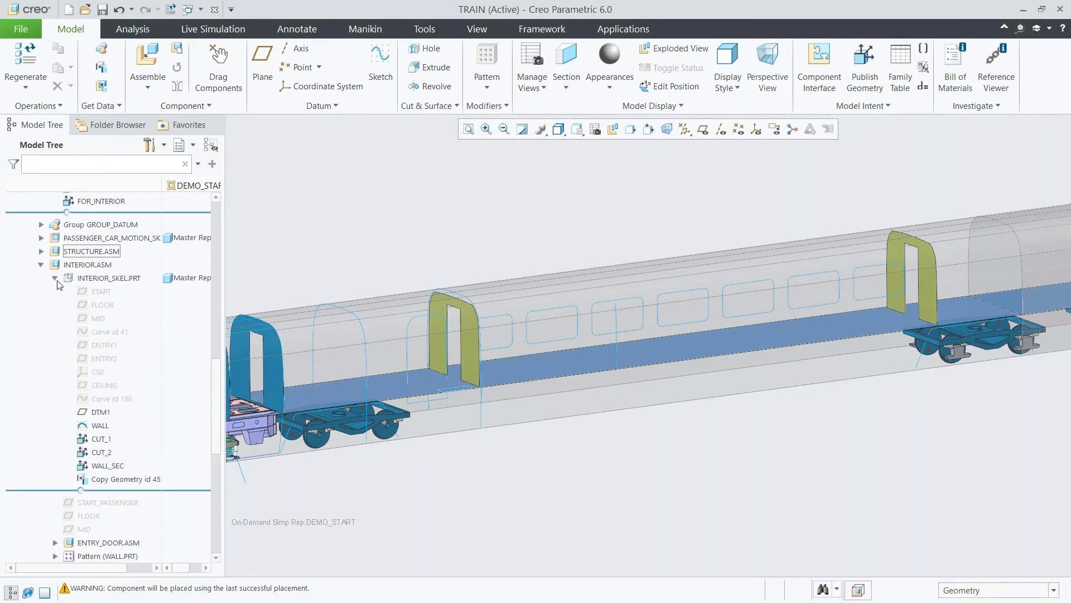
pyautogui.click(82, 277)
pyautogui.click(92, 221)
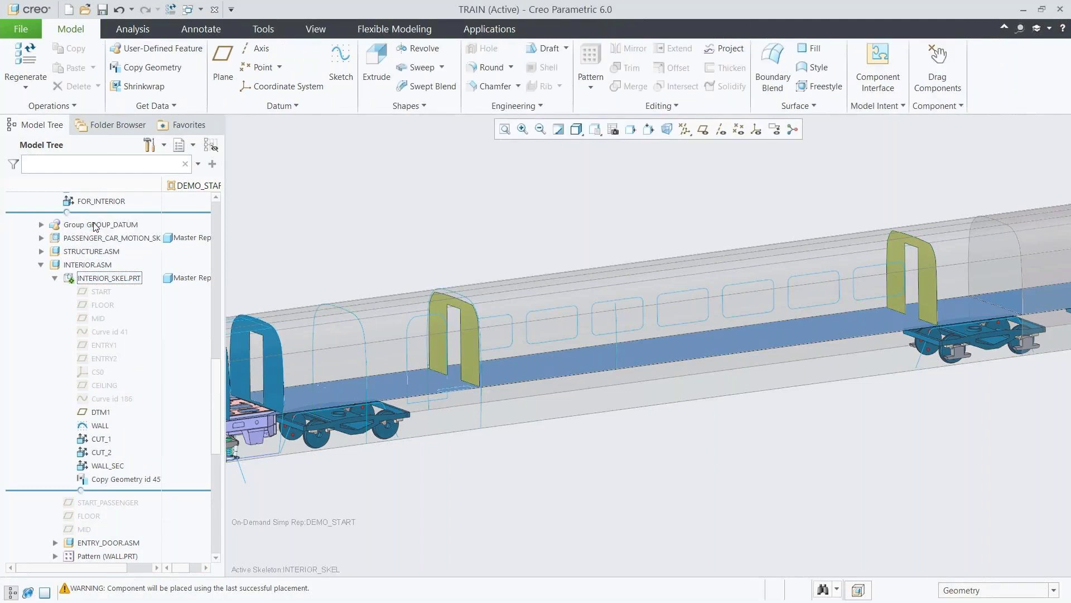
# Create a Copy Geometry feature in INTERIOR_SKEL.PRT that references the published geometry FOR_INTERIOR, and reactivate the TRAIN assembly.
pyautogui.click(134, 69)
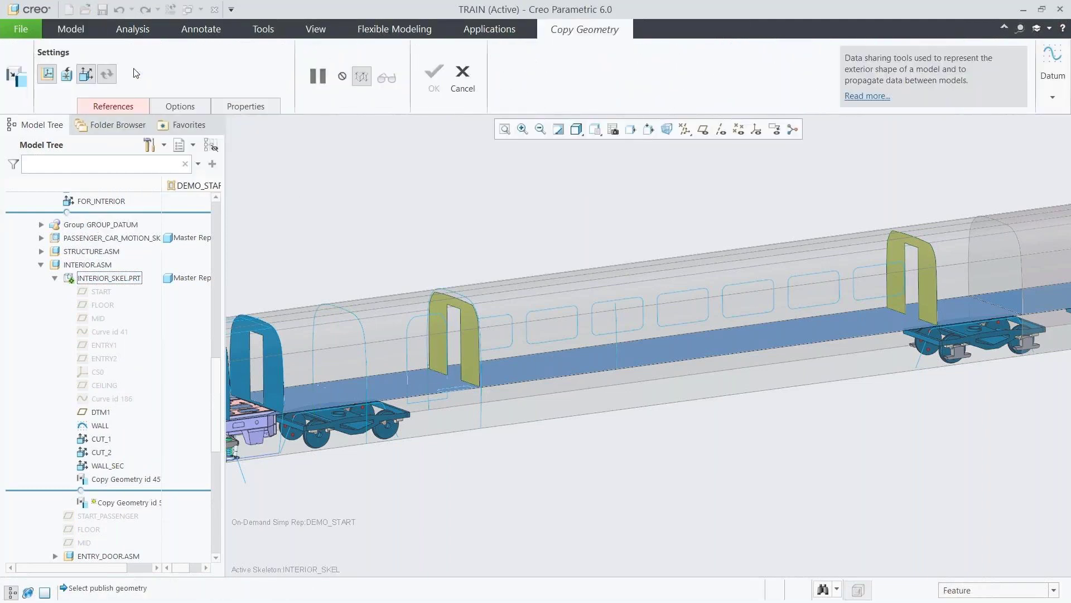
pyautogui.click(101, 202)
pyautogui.middleClick(112, 204)
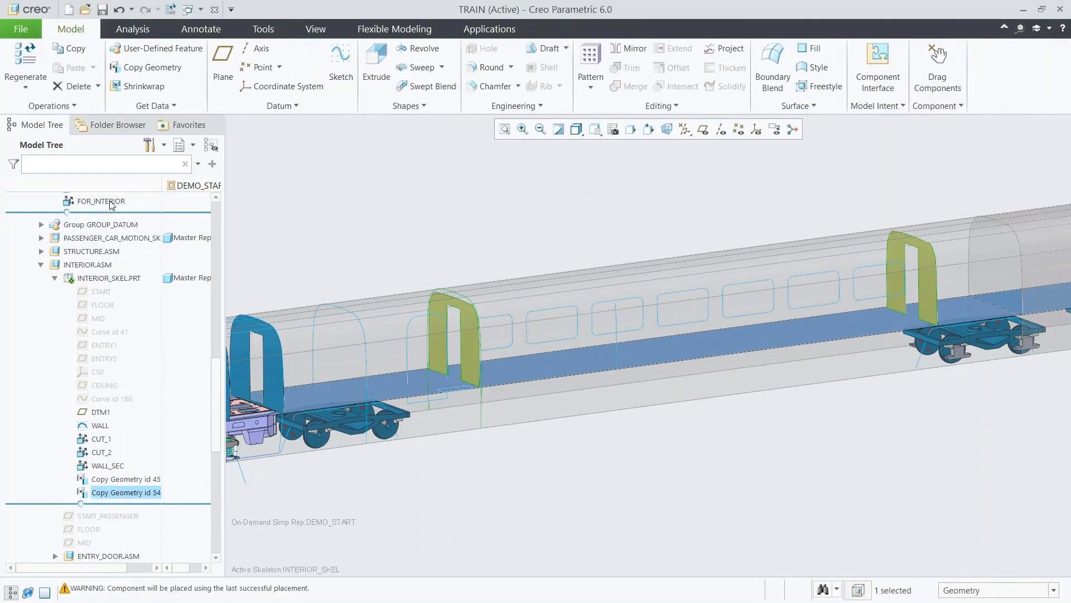
pyautogui.hotkey('ctrl', 'a')
# Collapse the expanded passenger car components and open STRUCTURE.ASM separately in its Master Rep.
pyautogui.click(55, 278)
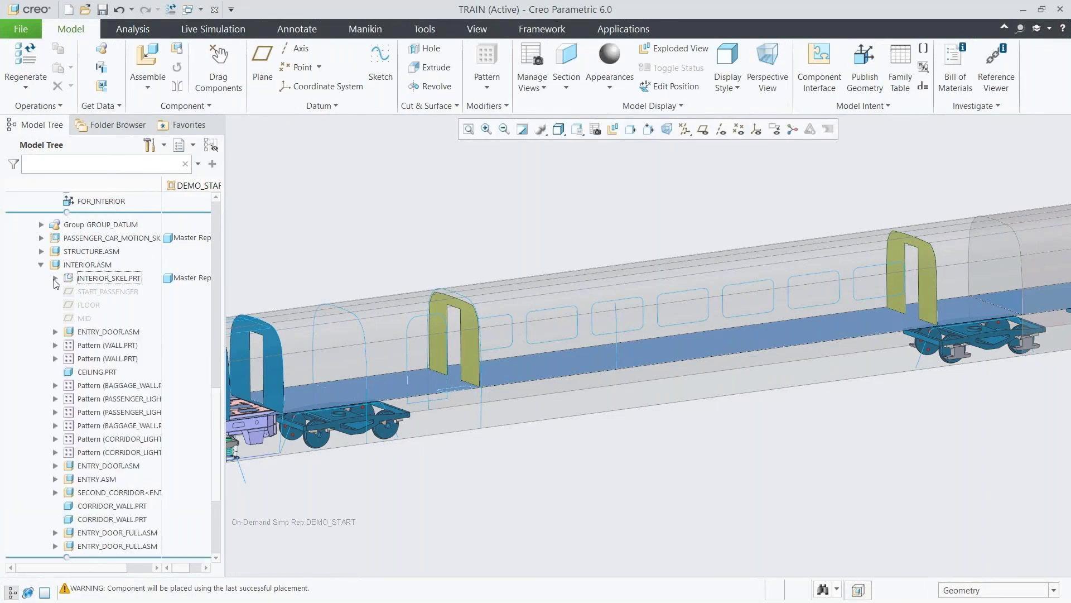
pyautogui.click(41, 264)
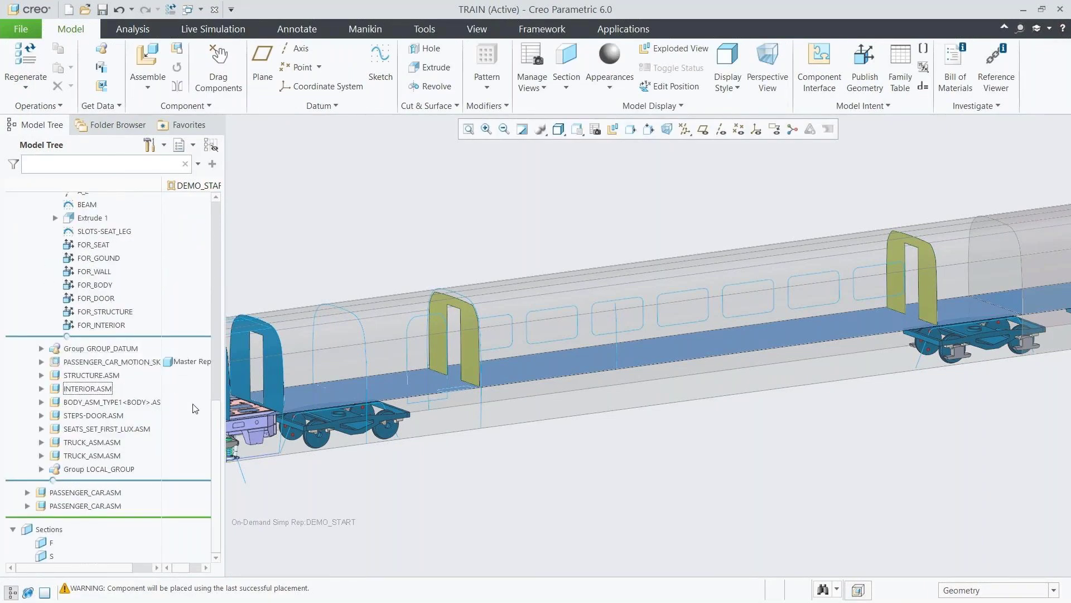
pyautogui.moveTo(217, 422); pyautogui.dragTo(223, 222)
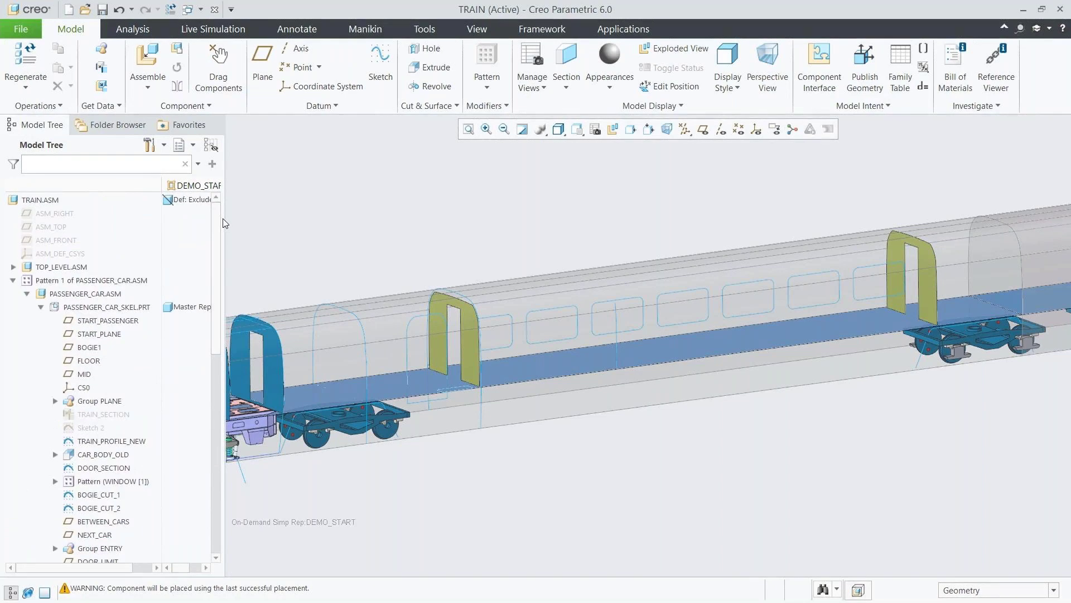
pyautogui.click(40, 306)
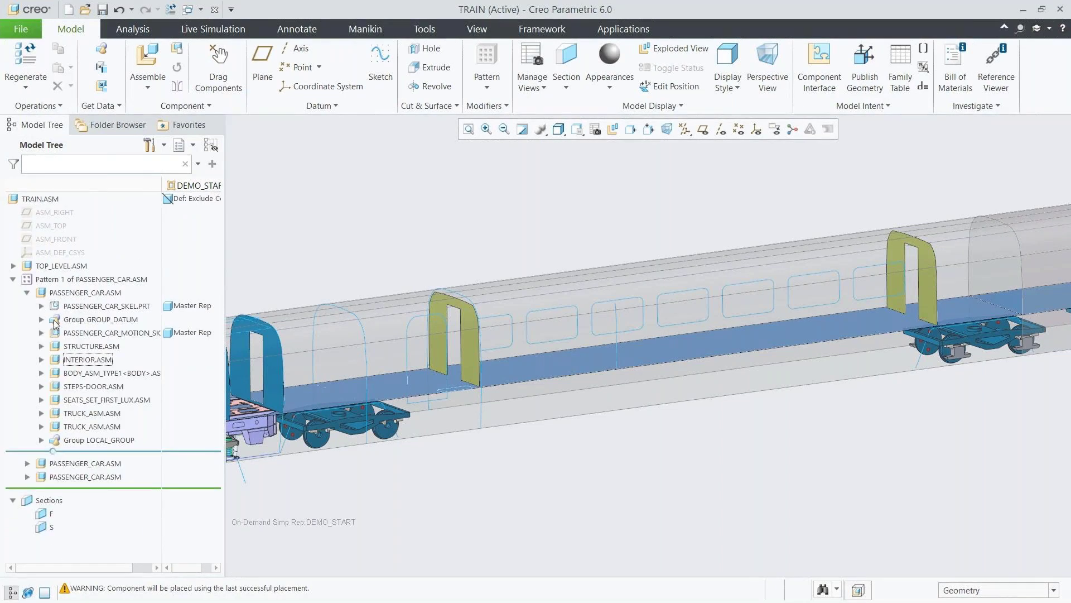
pyautogui.click(82, 347)
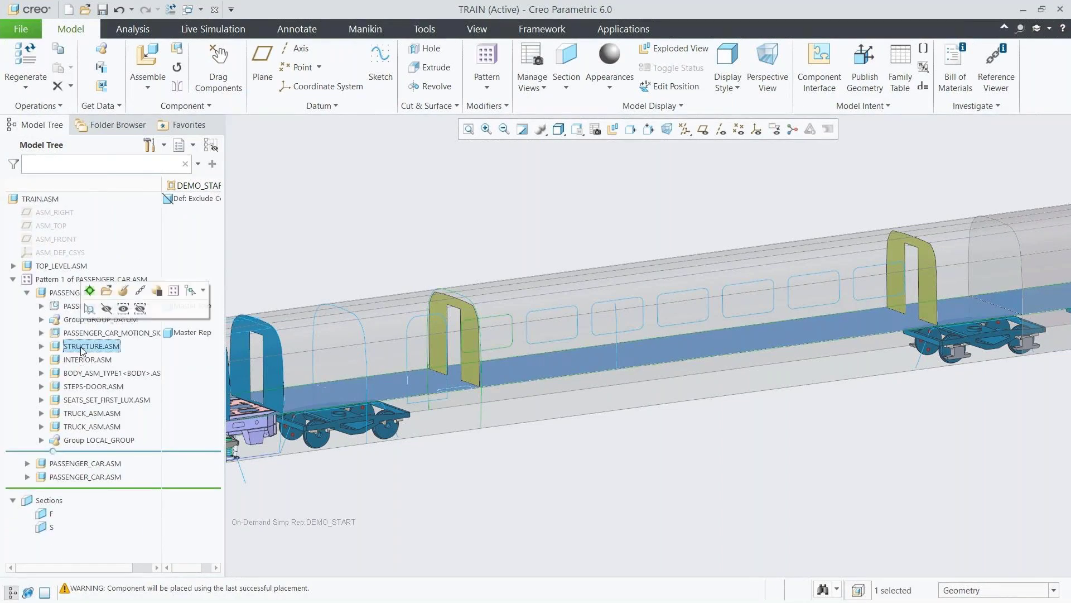
pyautogui.click(107, 291)
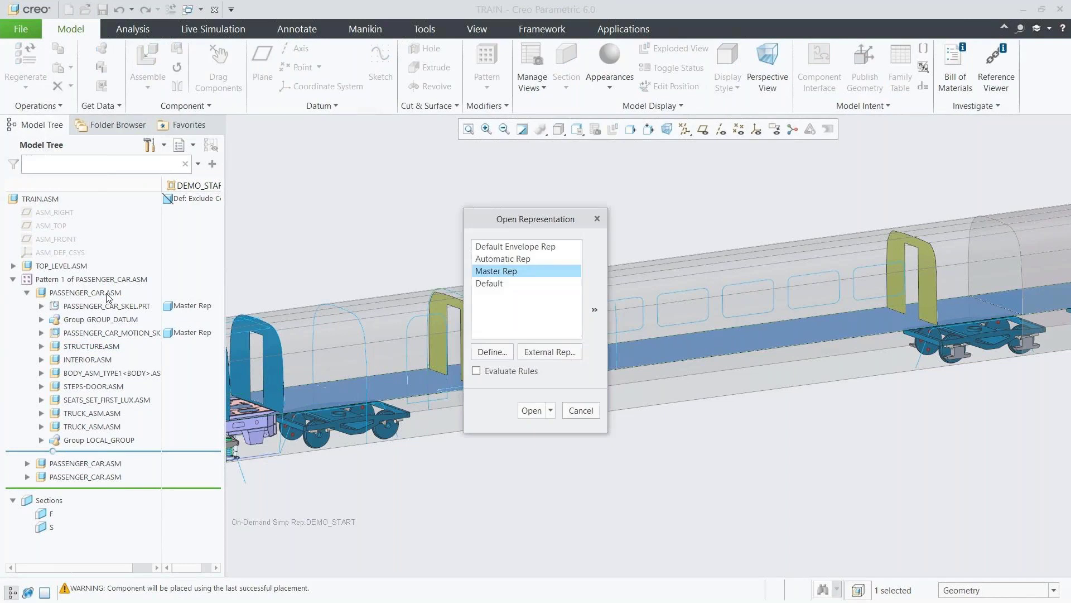
pyautogui.click(531, 410)
pyautogui.click(563, 478)
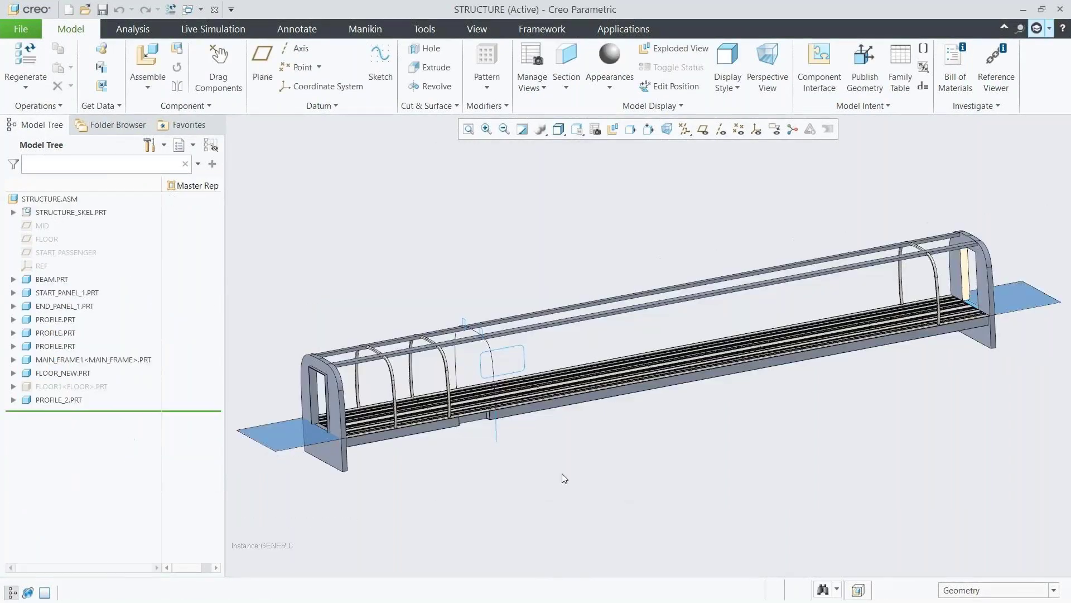
# Expand PROFILE_2.PRT in the structure assembly and activate it for editing.
pyautogui.click(13, 399)
pyautogui.click(44, 400)
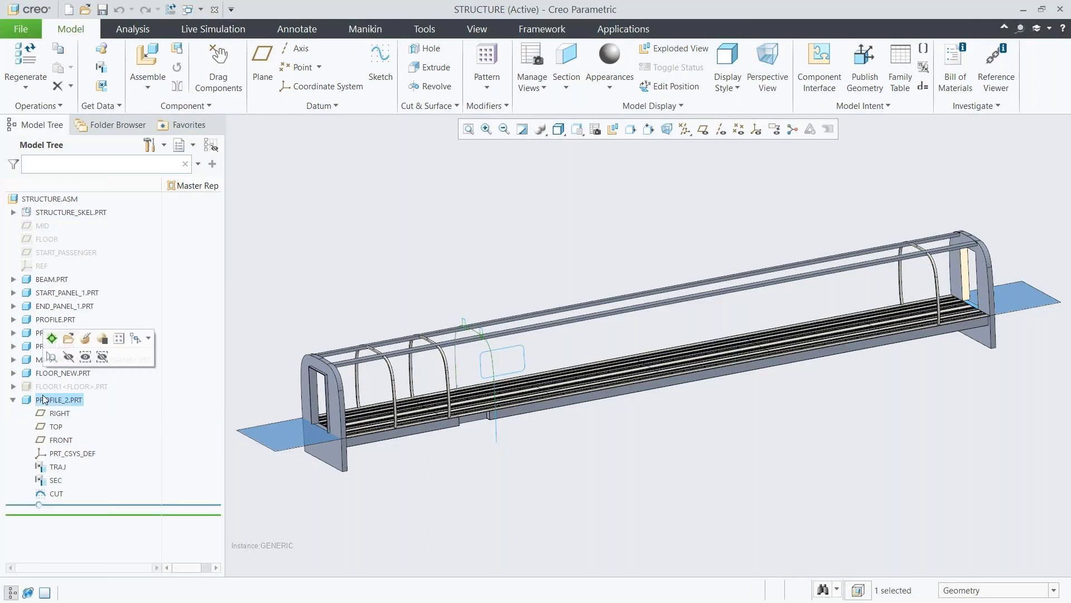
pyautogui.click(51, 338)
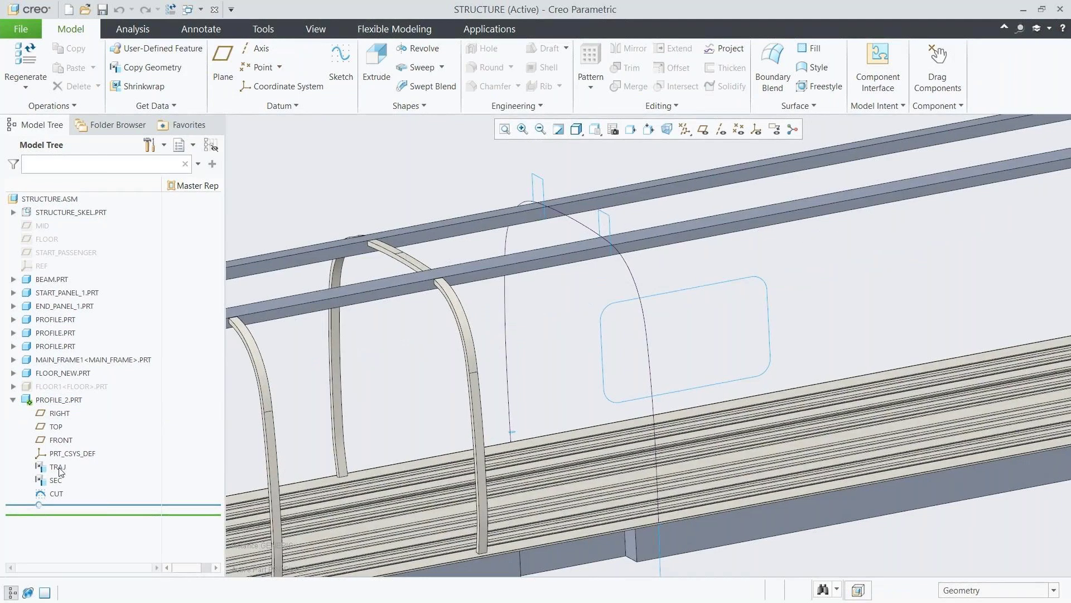
# Sweep a solid along the TRAJ curve in PROFILE_2.PRT, using the copied rectangular section projected as a loop for its sketch.
pyautogui.click(57, 467)
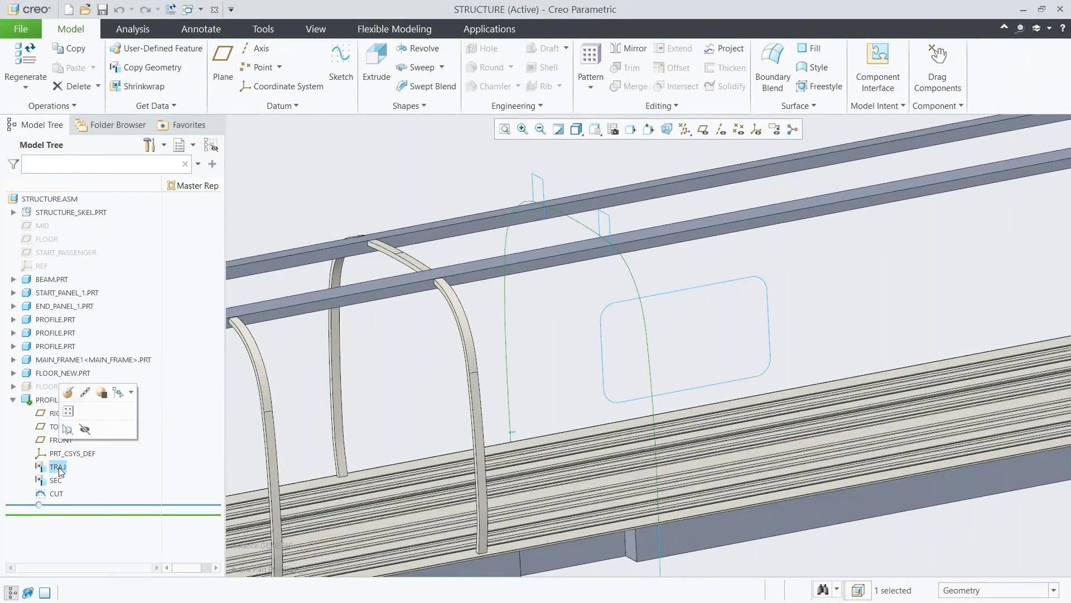
pyautogui.click(420, 67)
pyautogui.rightClick(406, 179)
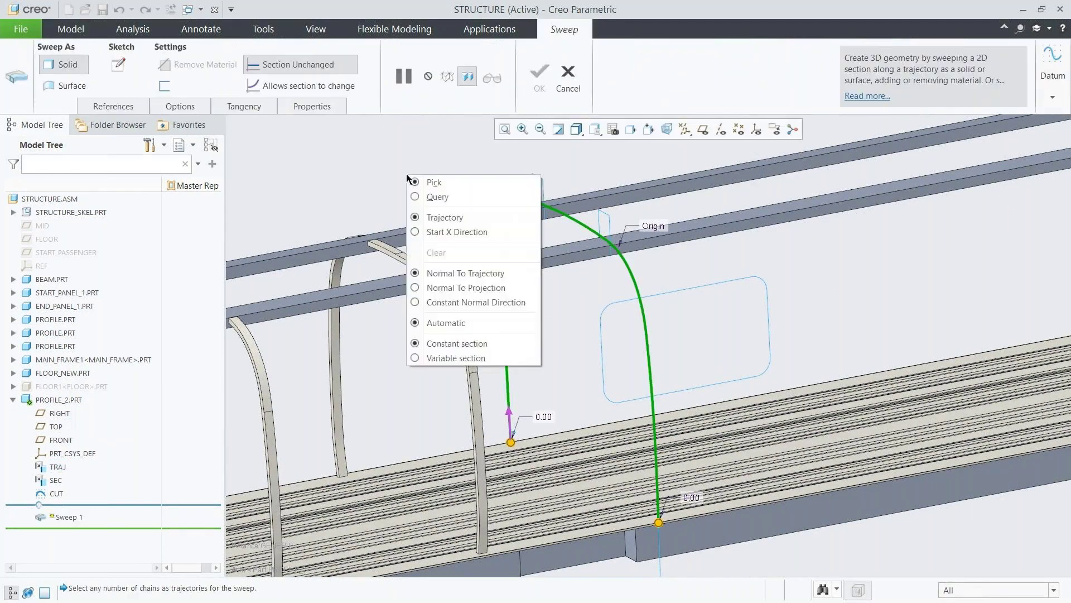
pyautogui.click(414, 151)
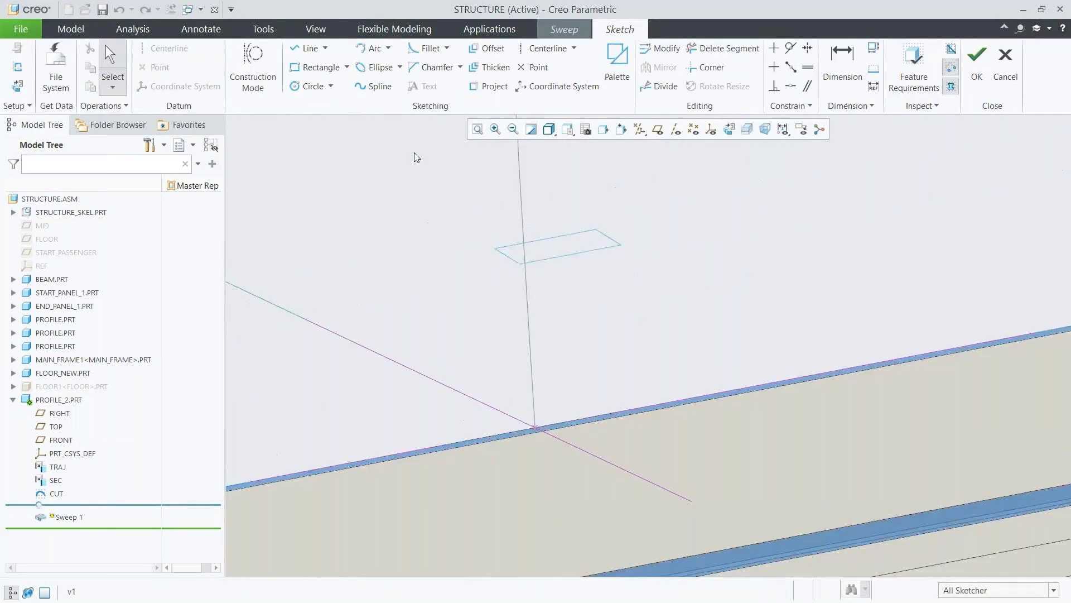
pyautogui.click(489, 86)
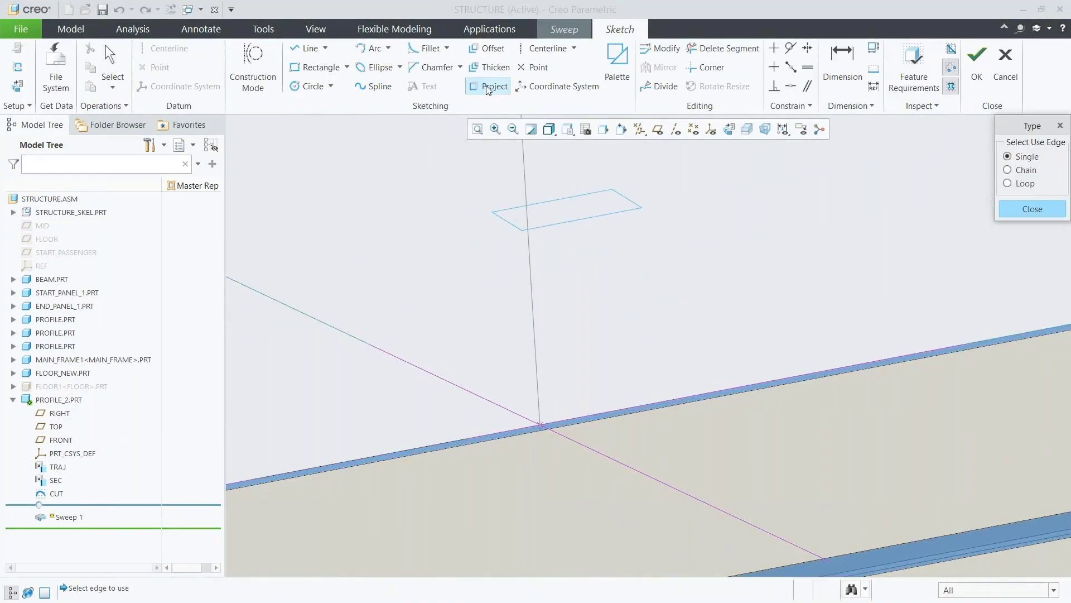
pyautogui.click(1007, 183)
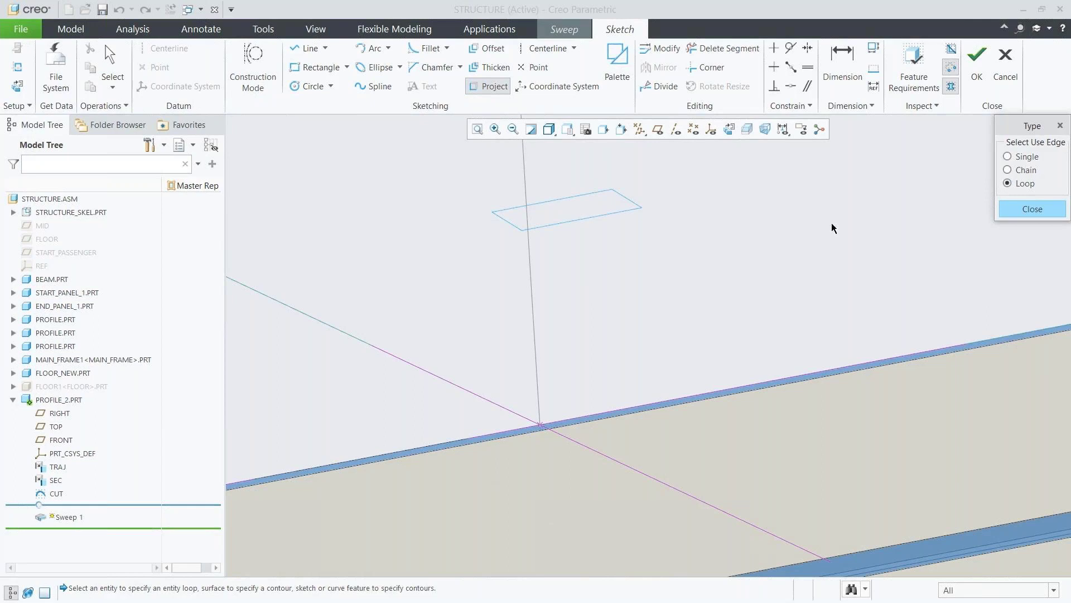
pyautogui.click(609, 215)
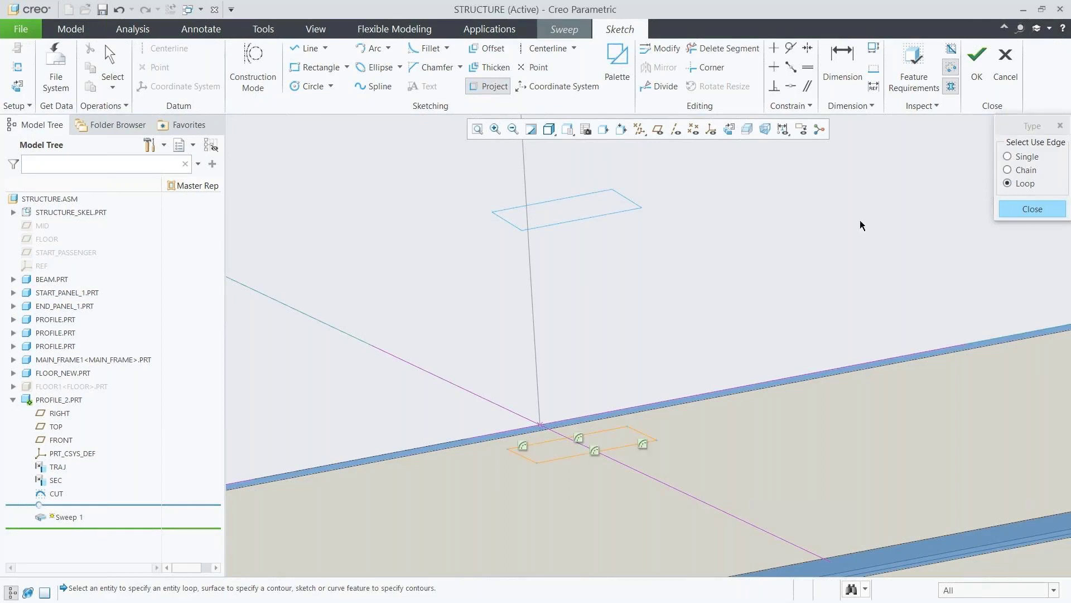
pyautogui.click(1000, 211)
pyautogui.click(978, 76)
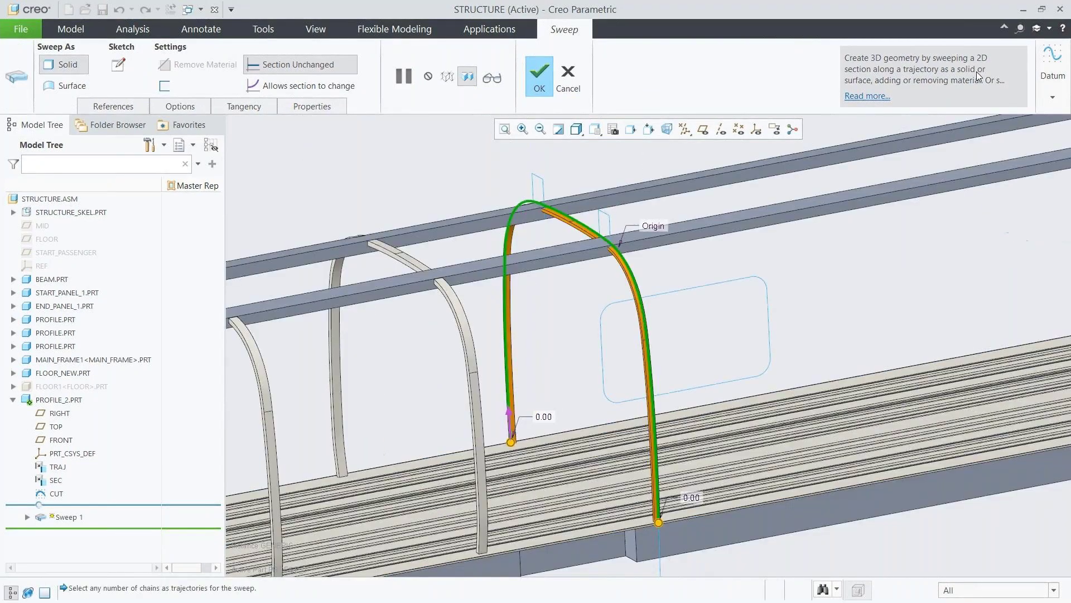
pyautogui.middleClick(976, 72)
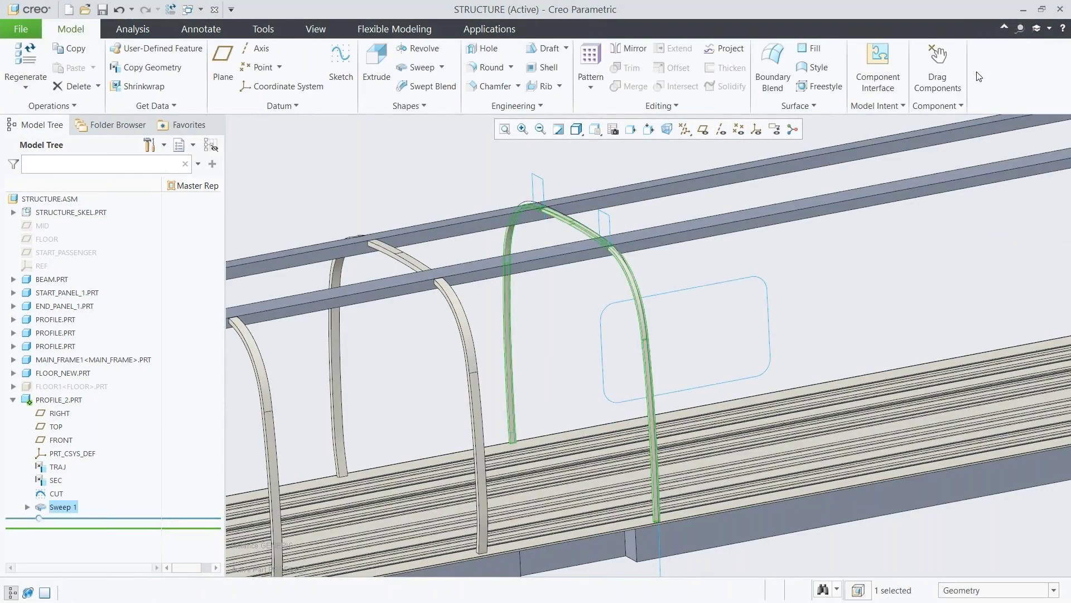
# Extrude the CUT sketch symmetrically by 1035 with material removal to notch the profile at the beams, and reactivate the STRUCTURE assembly.
pyautogui.click(56, 494)
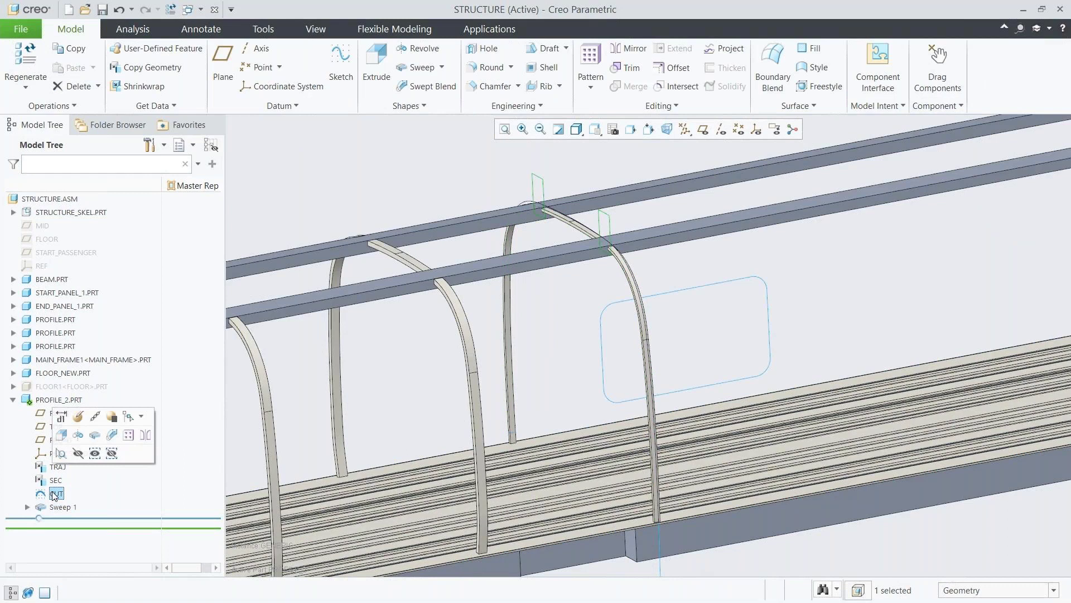
pyautogui.click(63, 434)
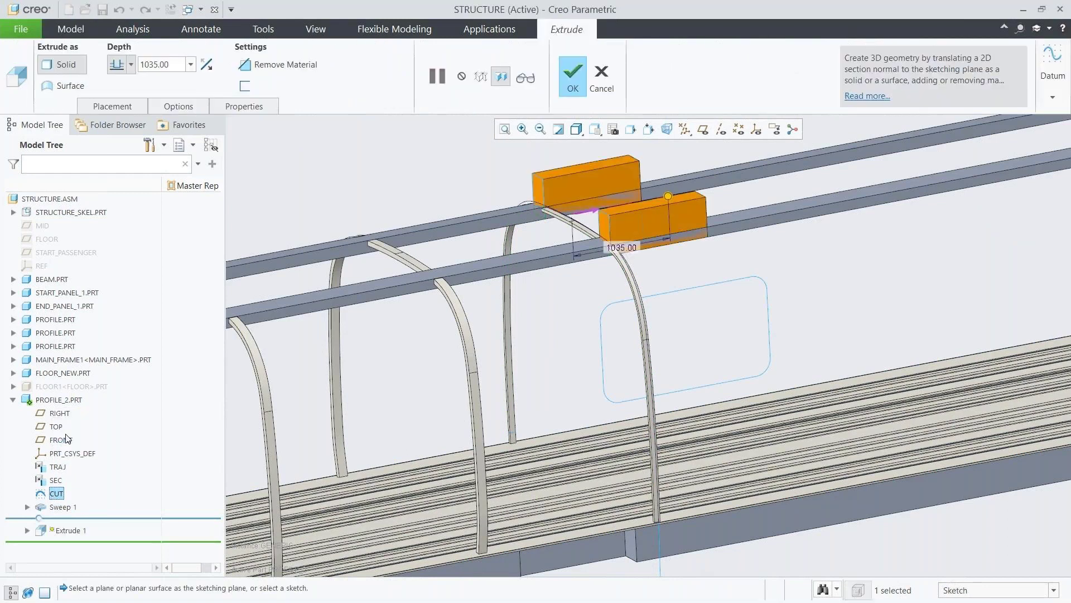
pyautogui.rightClick(668, 199)
pyautogui.click(685, 269)
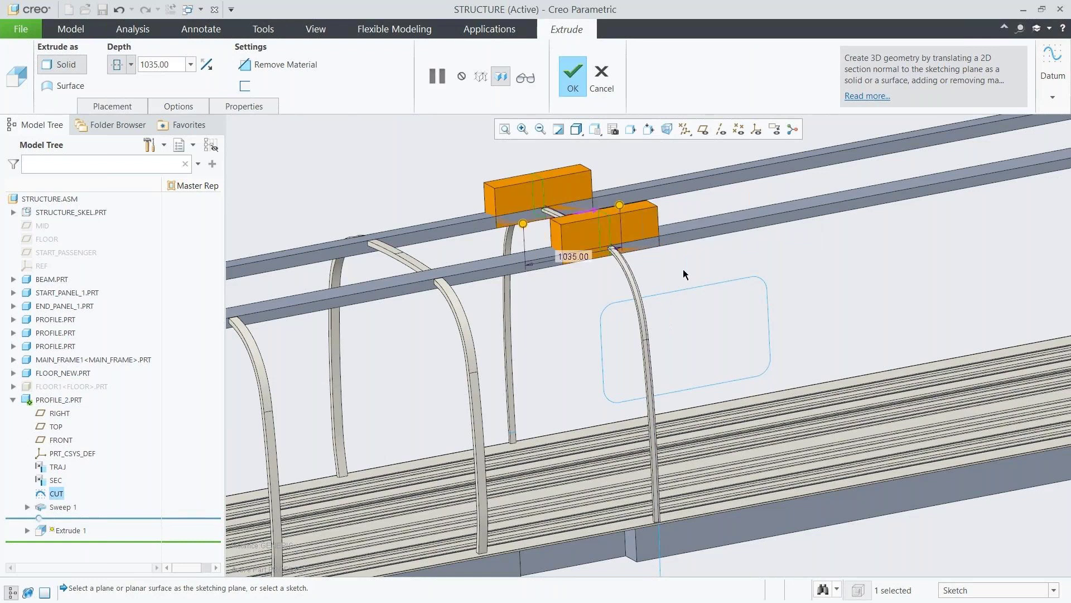
pyautogui.rightClick(685, 274)
pyautogui.click(728, 229)
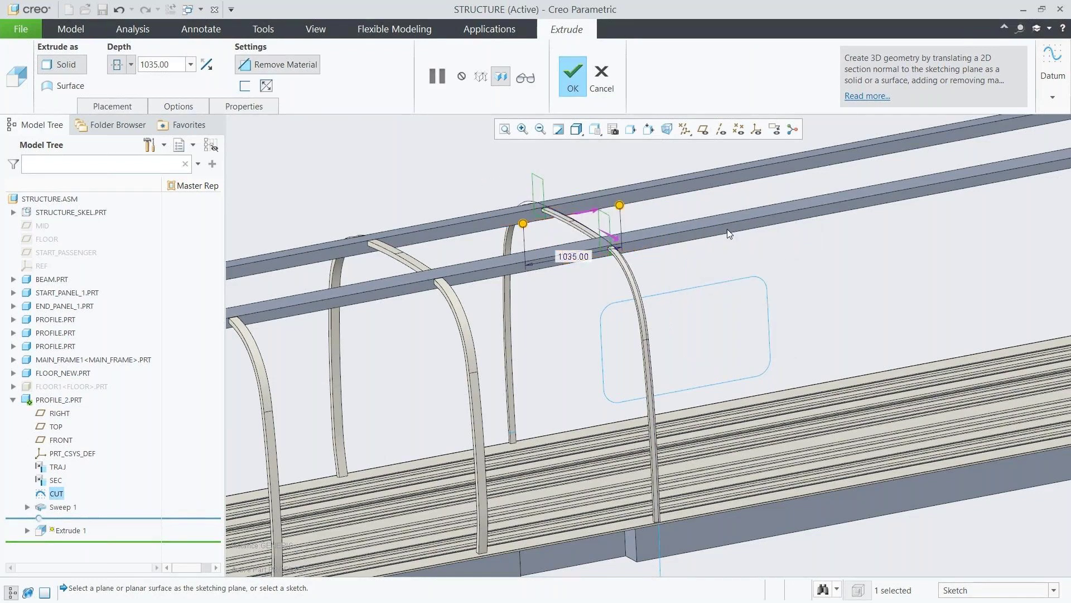
pyautogui.middleClick(727, 229)
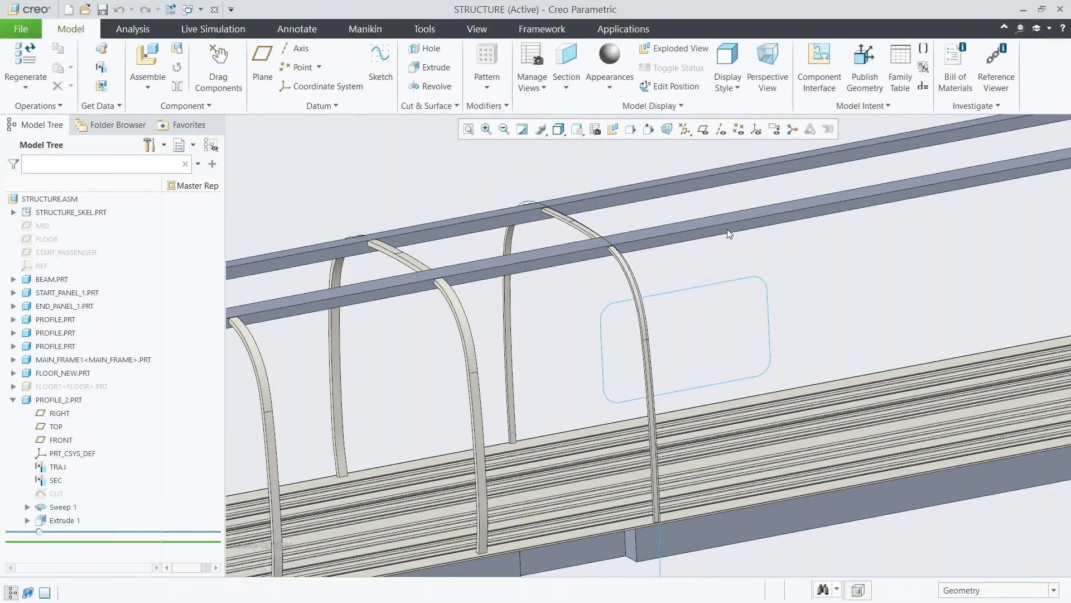
pyautogui.hotkey('ctrl', 'd')
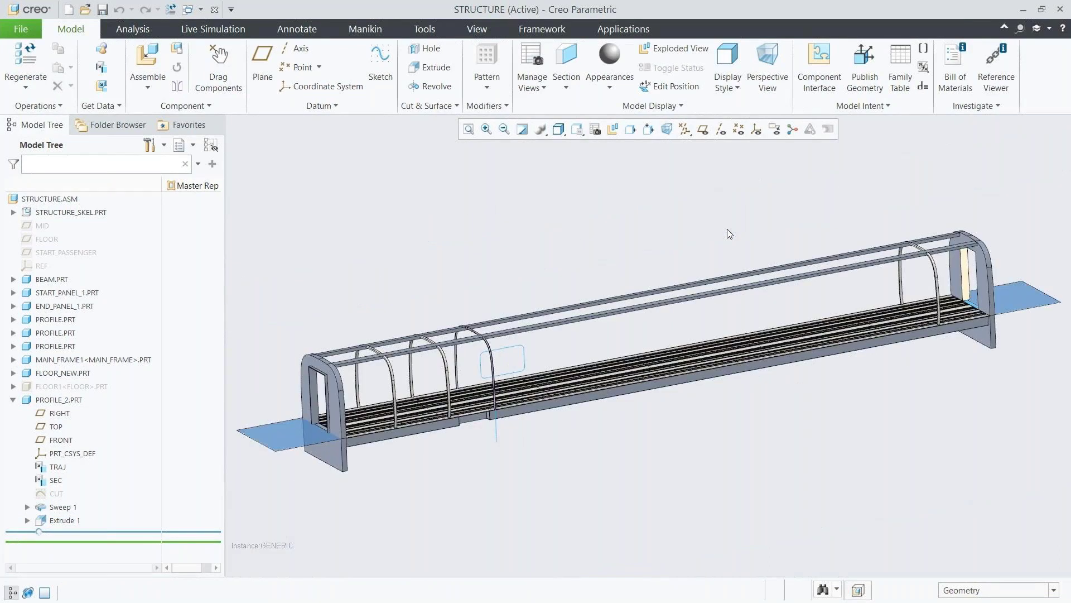
# Start a direction pattern of PROFILE_2.PRT normal to the START_PASSENGER plane with 8 members.
pyautogui.click(13, 399)
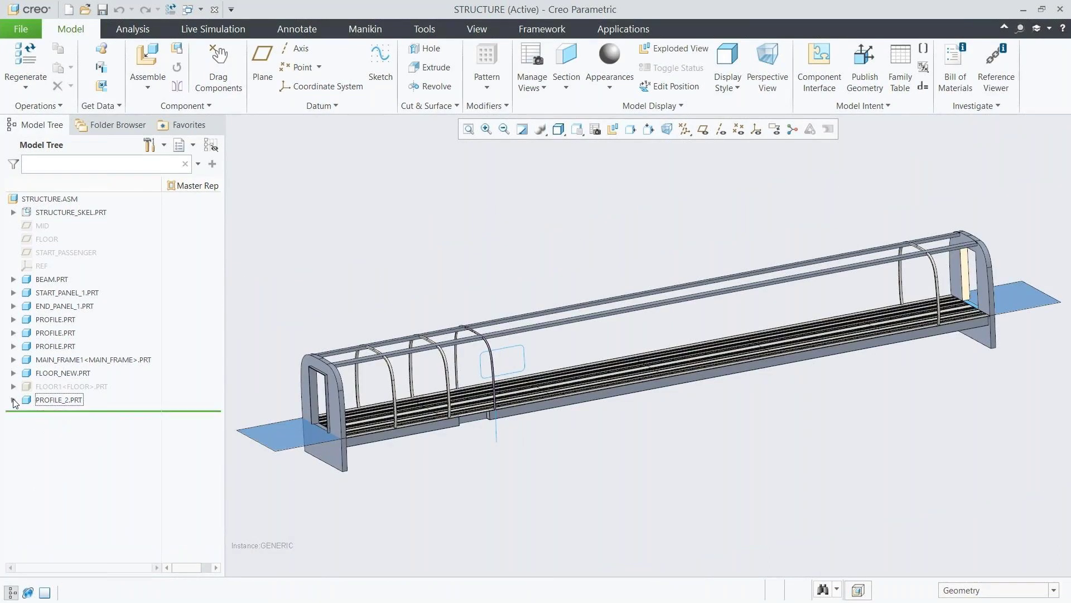
pyautogui.click(48, 400)
pyautogui.click(125, 343)
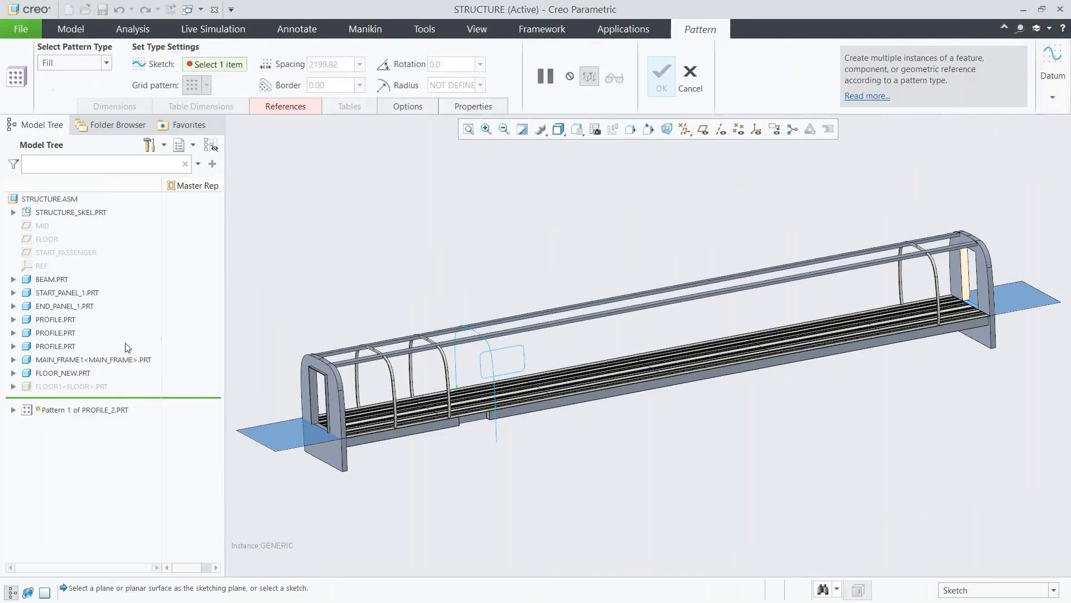
pyautogui.rightClick(267, 290)
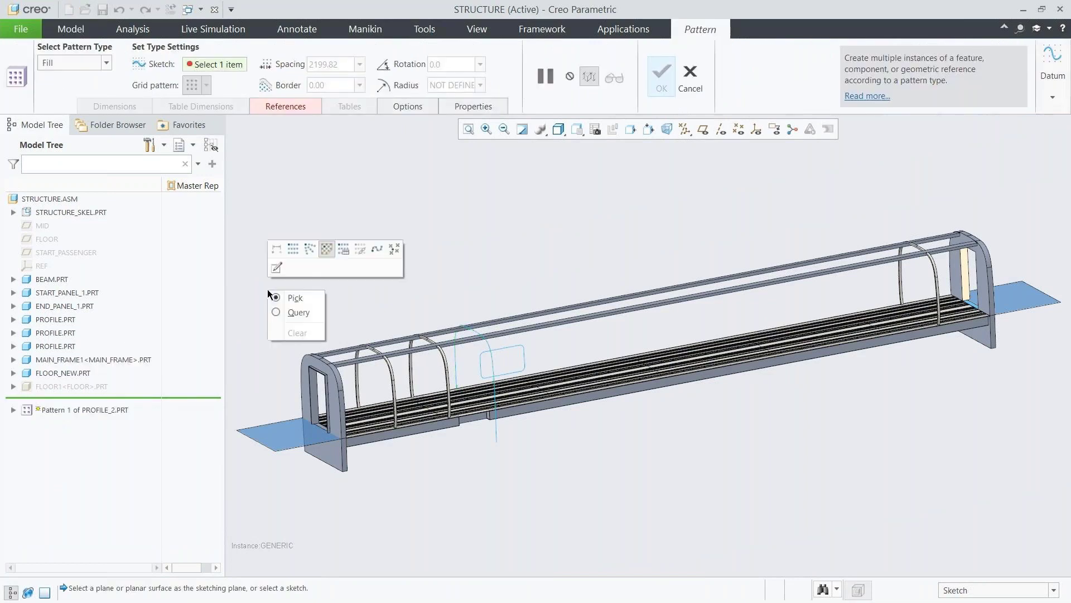
pyautogui.click(292, 250)
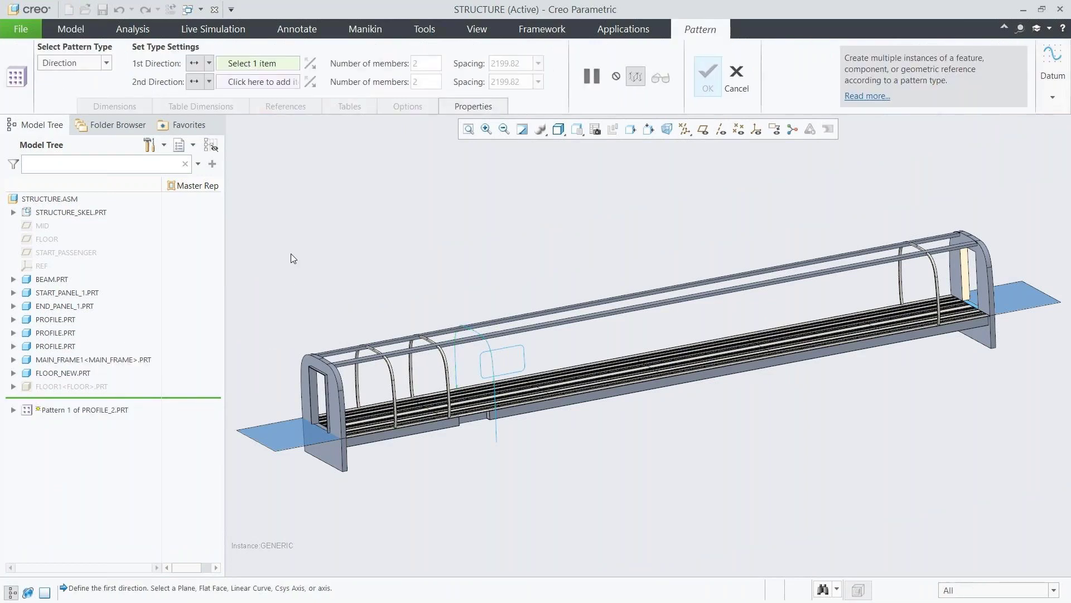
pyautogui.click(54, 253)
pyautogui.press('BackSpace')
pyautogui.write('8')
pyautogui.press('Return')
# Set the pattern spacing to 2286 and complete the PROFILE_2.PRT pattern.
pyautogui.doubleClick(505, 60)
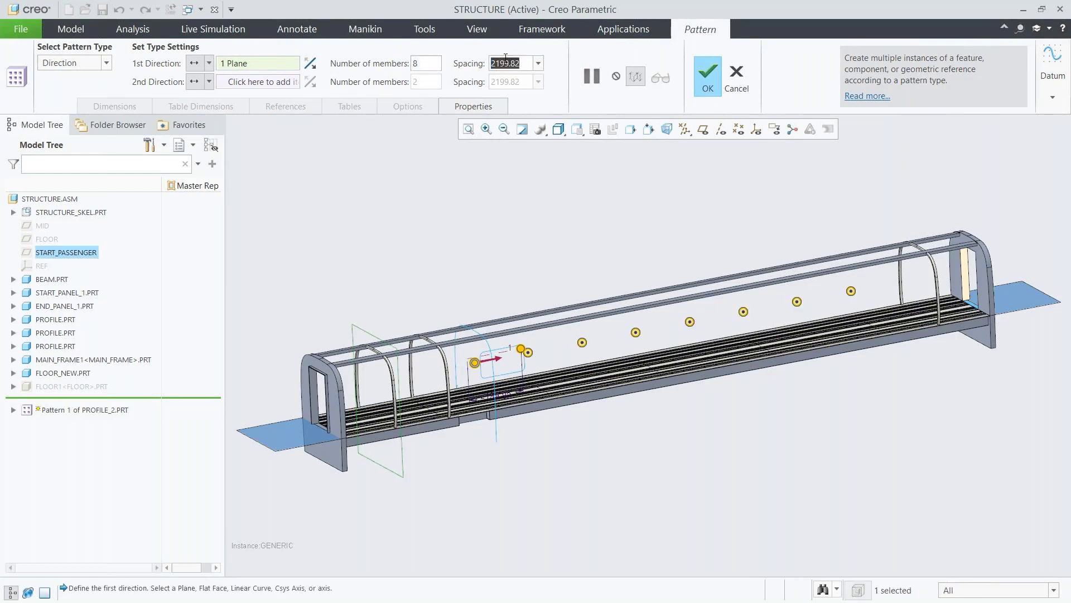
pyautogui.write('2286')
pyautogui.press('Return')
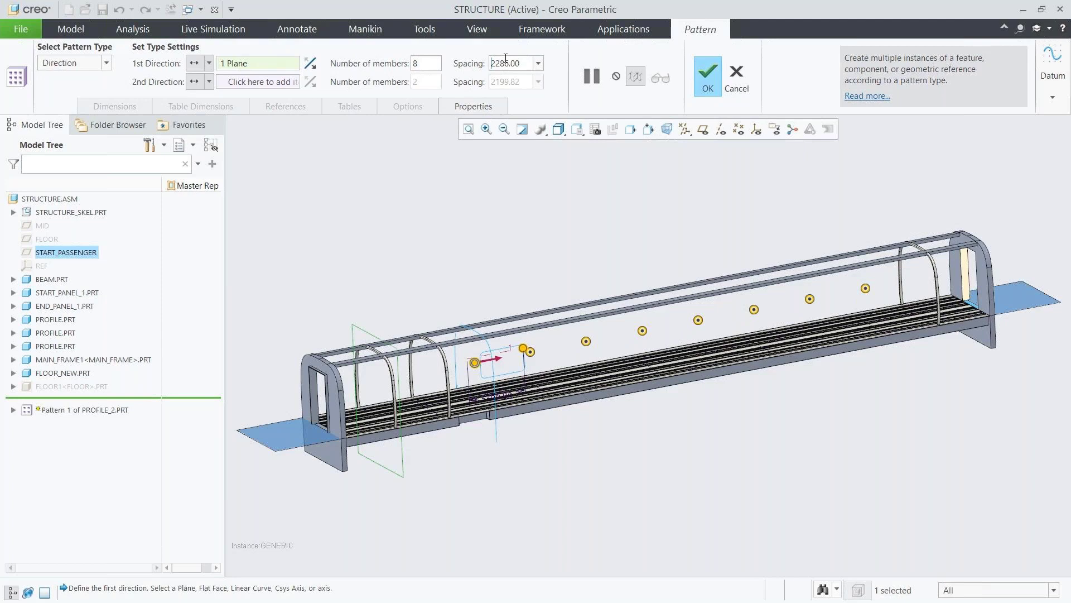
pyautogui.click(706, 74)
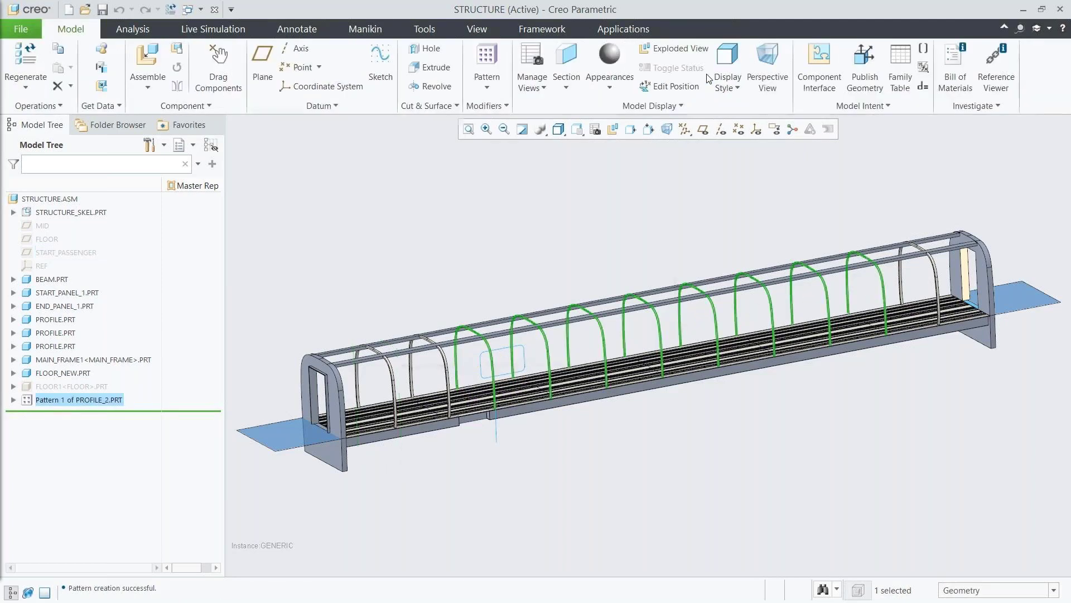
pyautogui.click(717, 184)
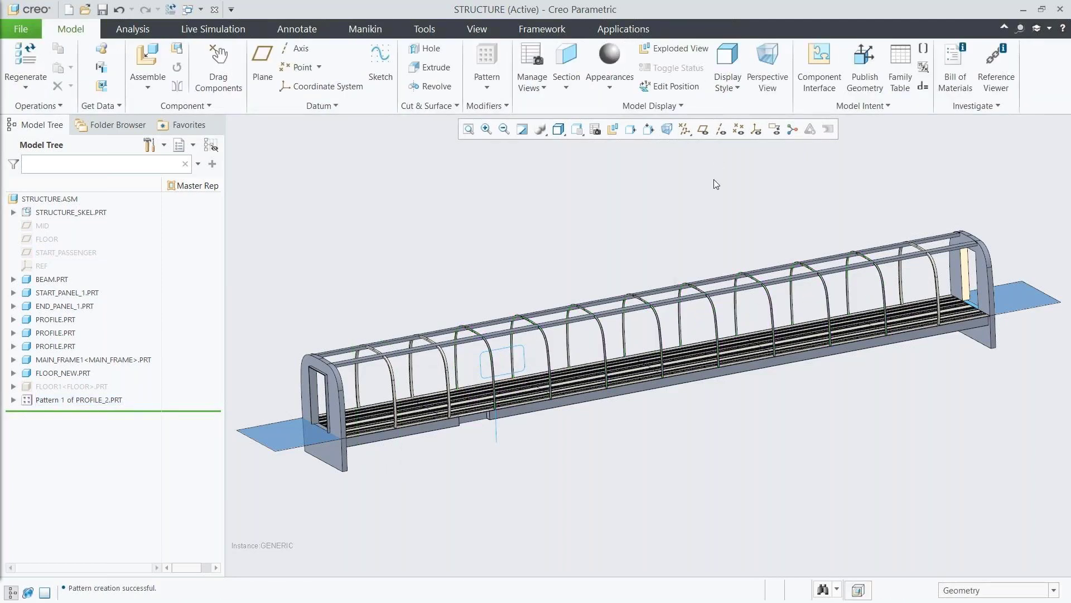
# Save and close the structure assembly, and set STRUCTURE.ASM in the train assembly to its Master representation.
pyautogui.click(103, 10)
pyautogui.click(215, 10)
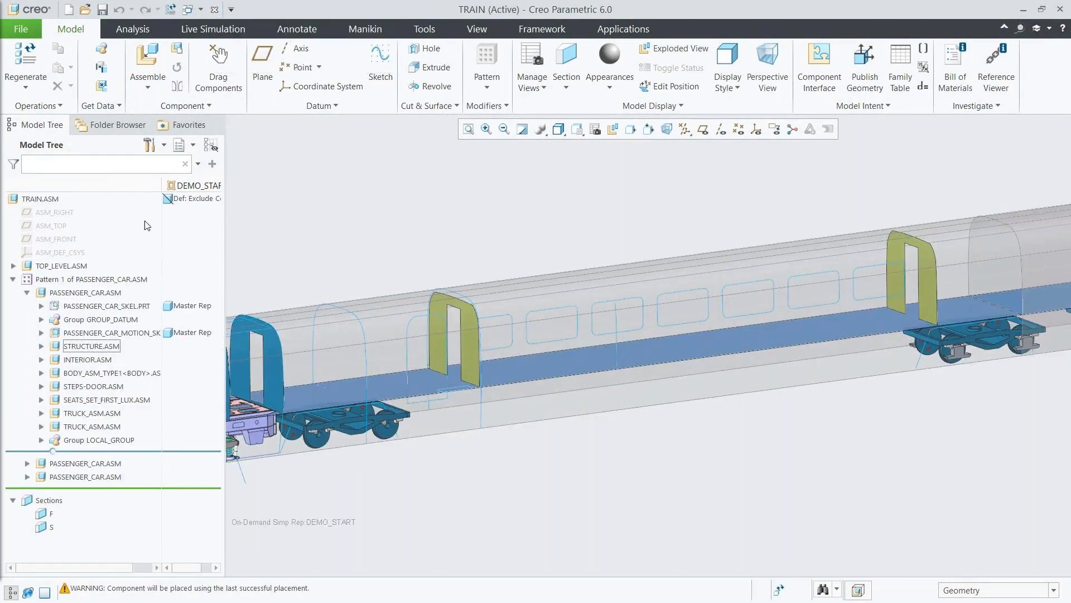
pyautogui.click(101, 348)
pyautogui.rightClick(101, 349)
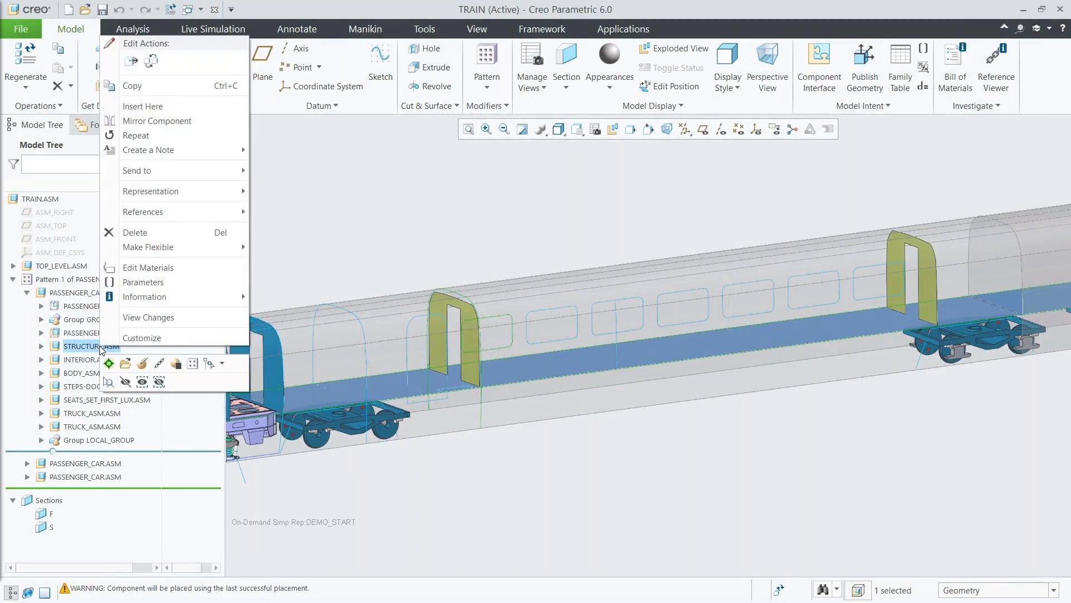
pyautogui.moveTo(228, 196)
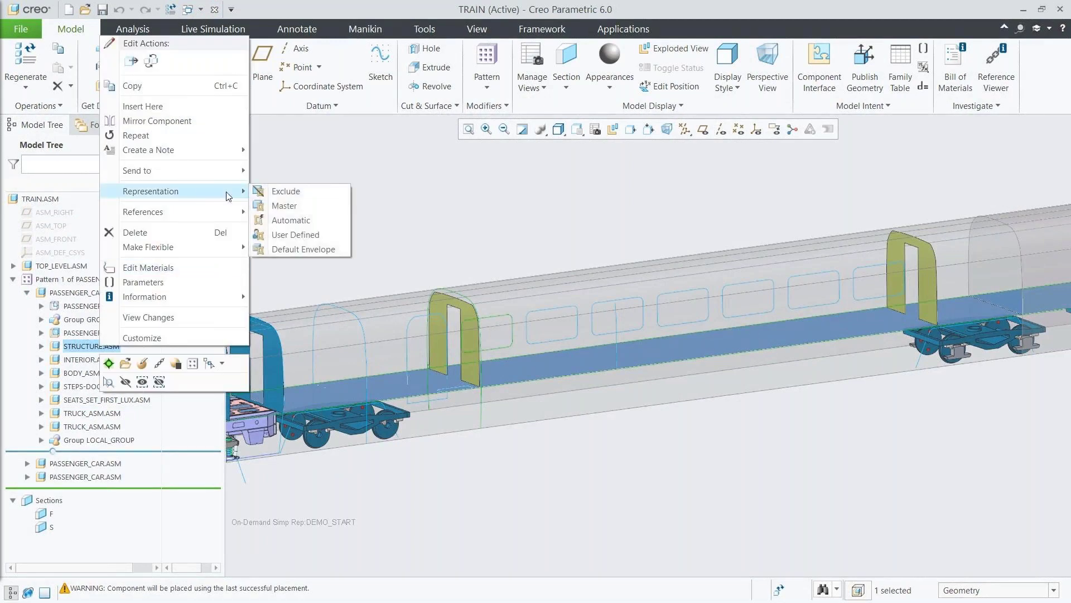
pyautogui.click(278, 206)
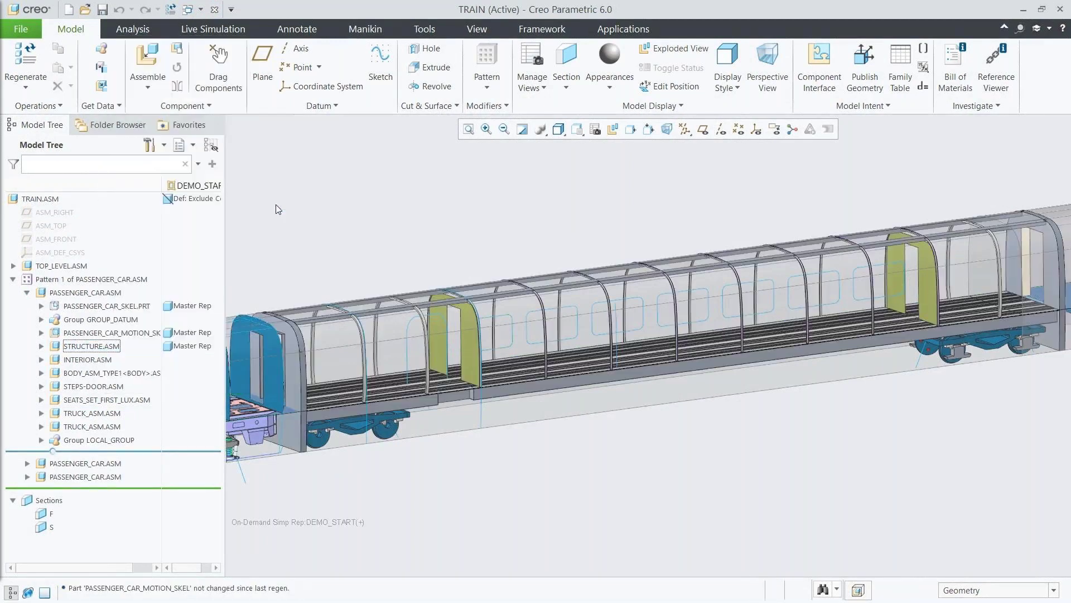
# Open INTERIOR.ASM from the passenger car separately in its Master Rep.
pyautogui.click(94, 359)
pyautogui.click(113, 302)
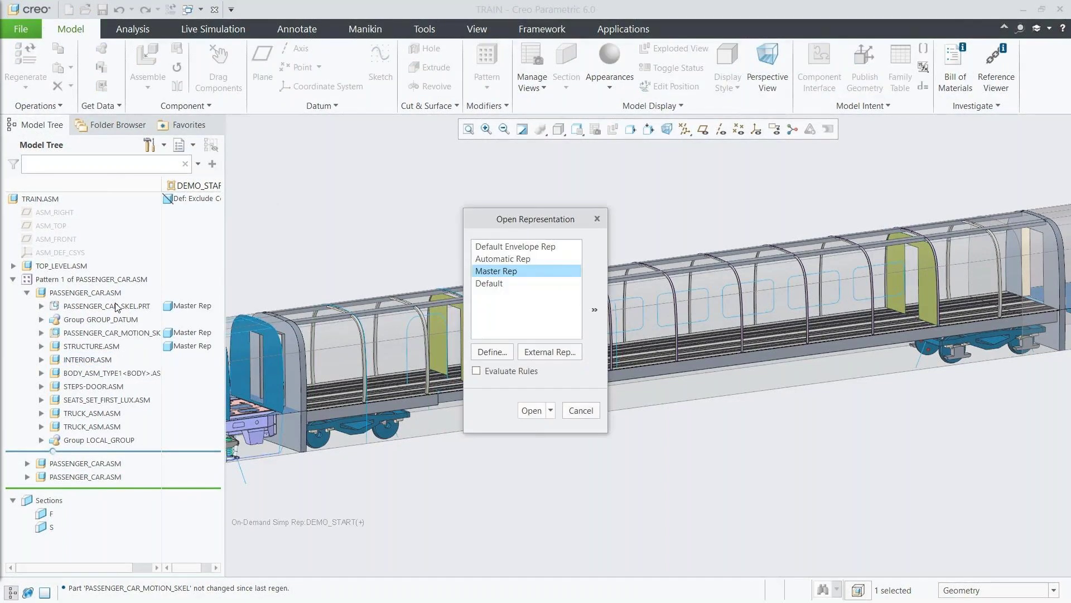
pyautogui.click(529, 410)
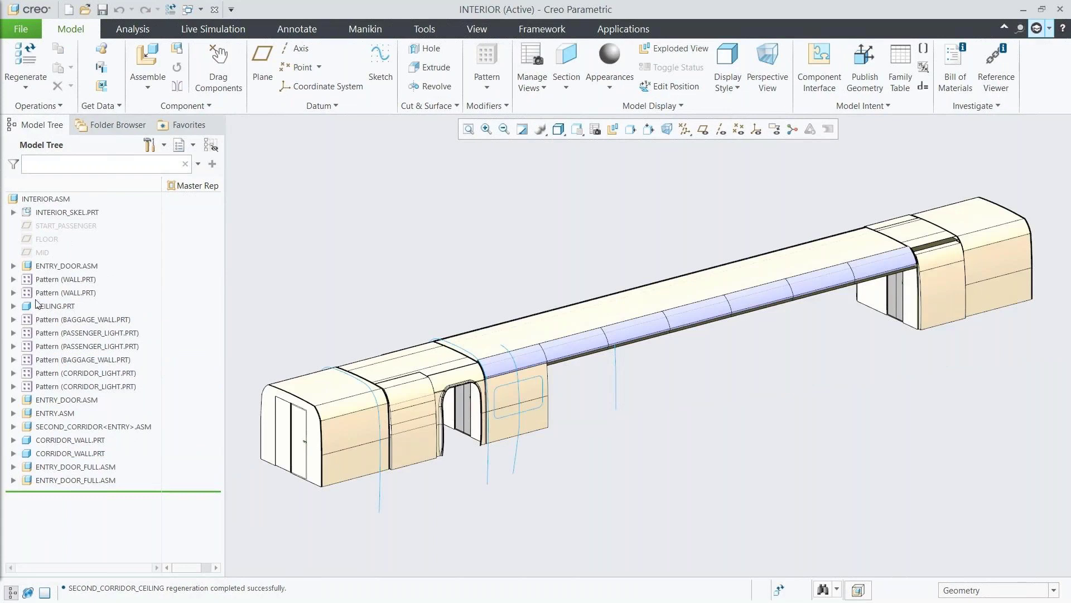
# Expand the first wall pattern in the interior assembly and activate its leading WALL.PRT for editing.
pyautogui.click(13, 279)
pyautogui.click(27, 293)
pyautogui.click(63, 292)
pyautogui.click(67, 253)
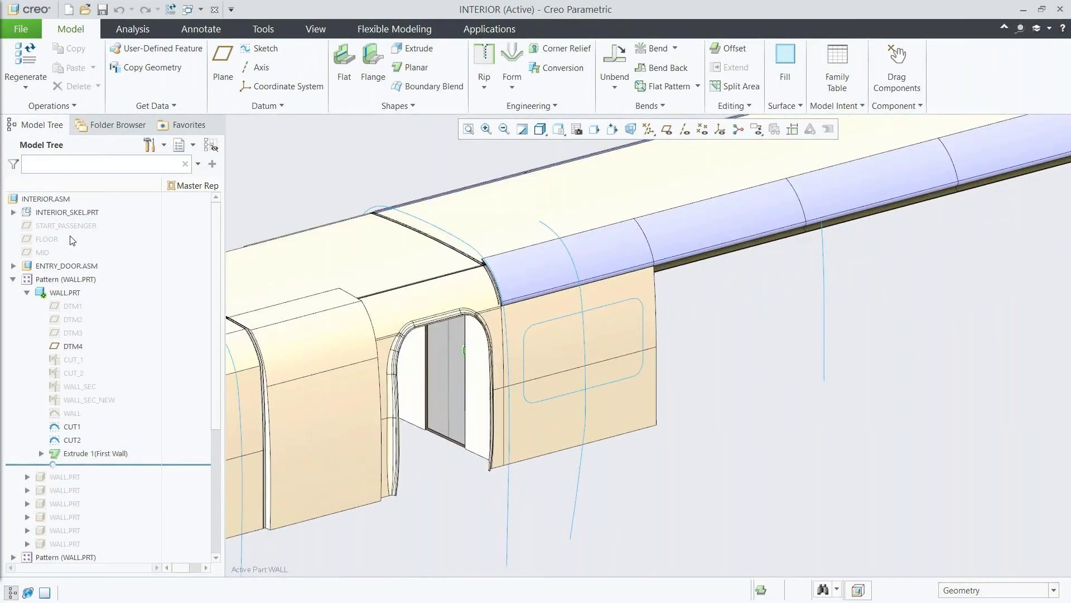
# Start a Sketched Form on the wall and add datum plane DTM1 as a sketch reference.
pyautogui.click(511, 81)
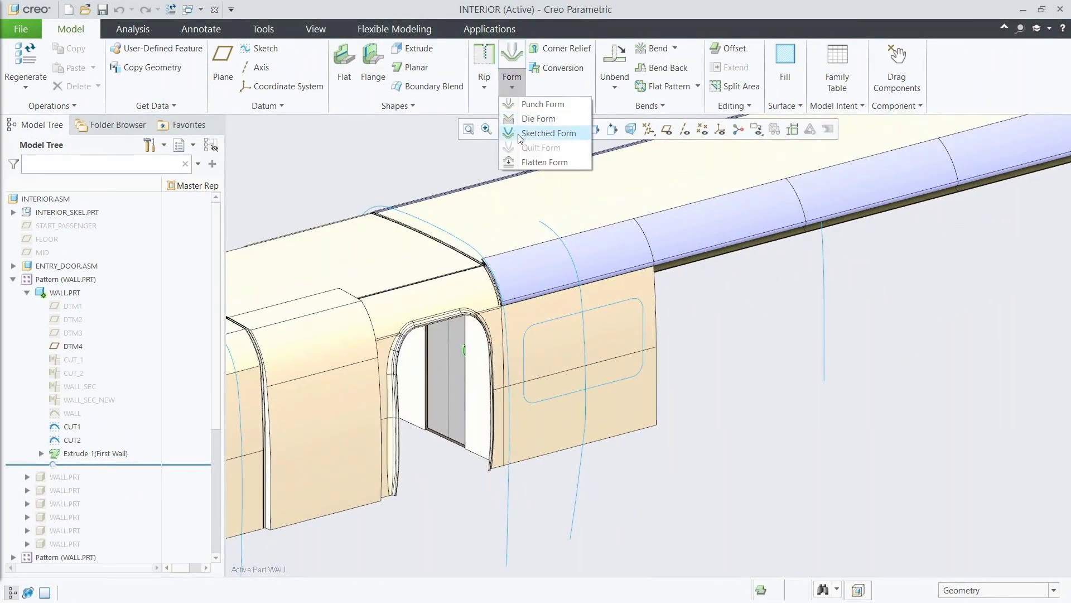
pyautogui.click(547, 133)
pyautogui.click(535, 419)
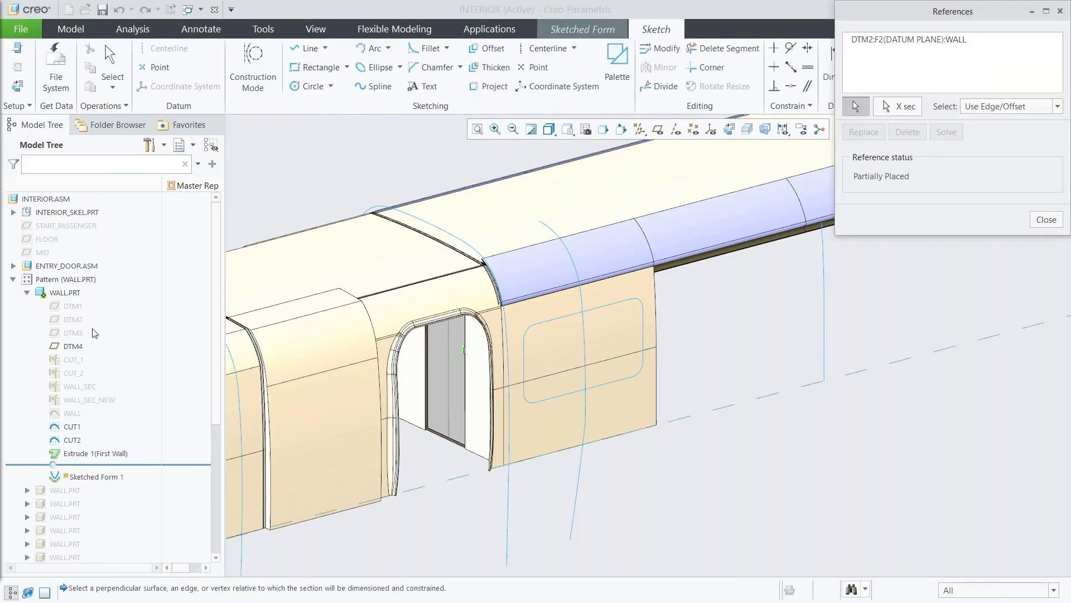
pyautogui.click(76, 308)
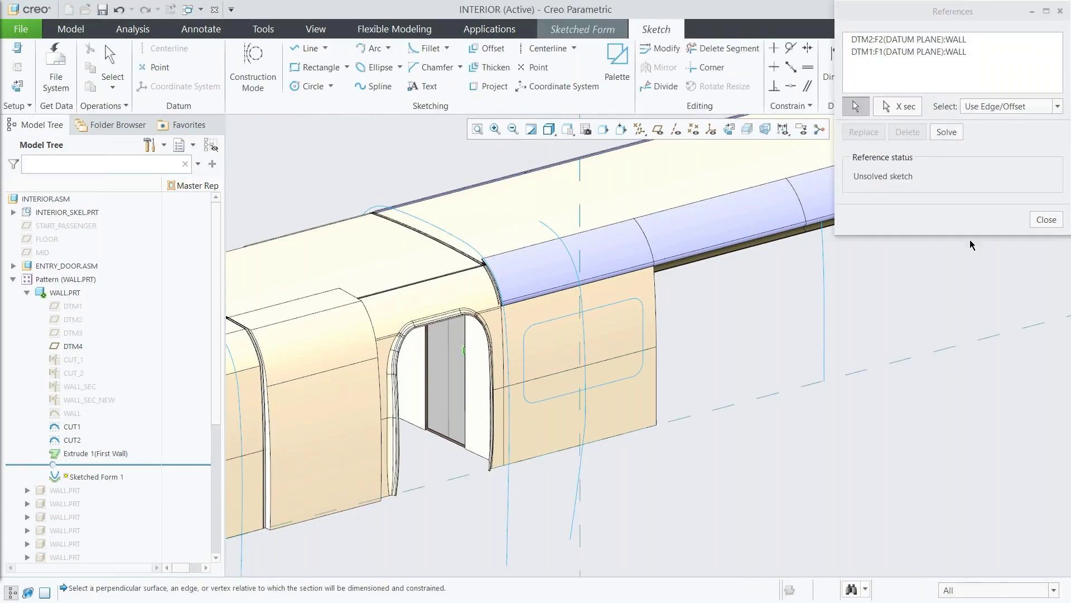
pyautogui.click(1040, 220)
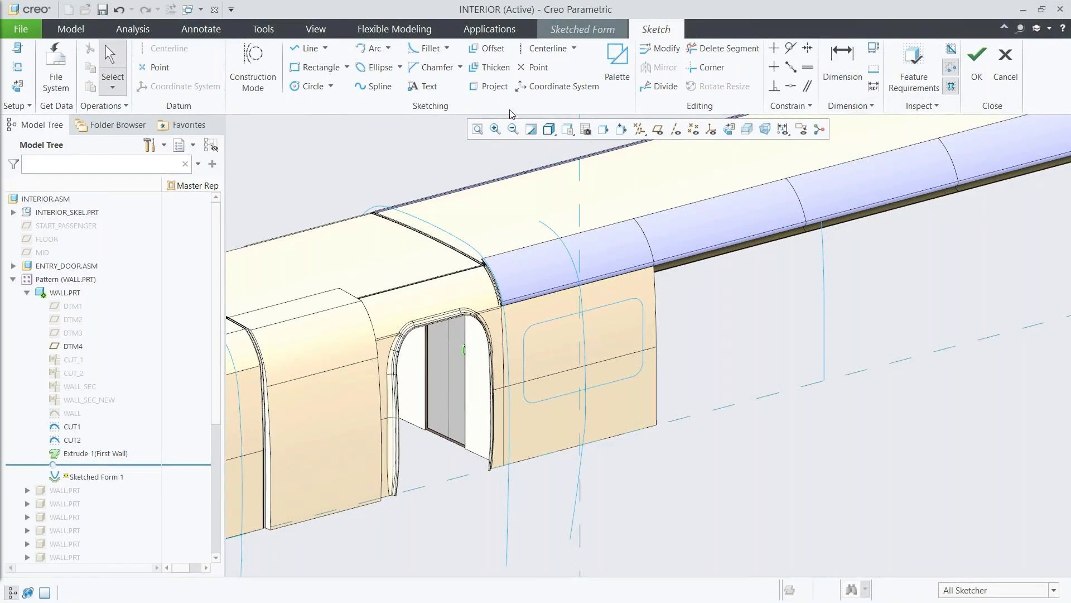
# Project the rounded window outline as a loop into the form's sketch and finish the sketch.
pyautogui.click(491, 87)
pyautogui.click(1008, 184)
pyautogui.click(625, 382)
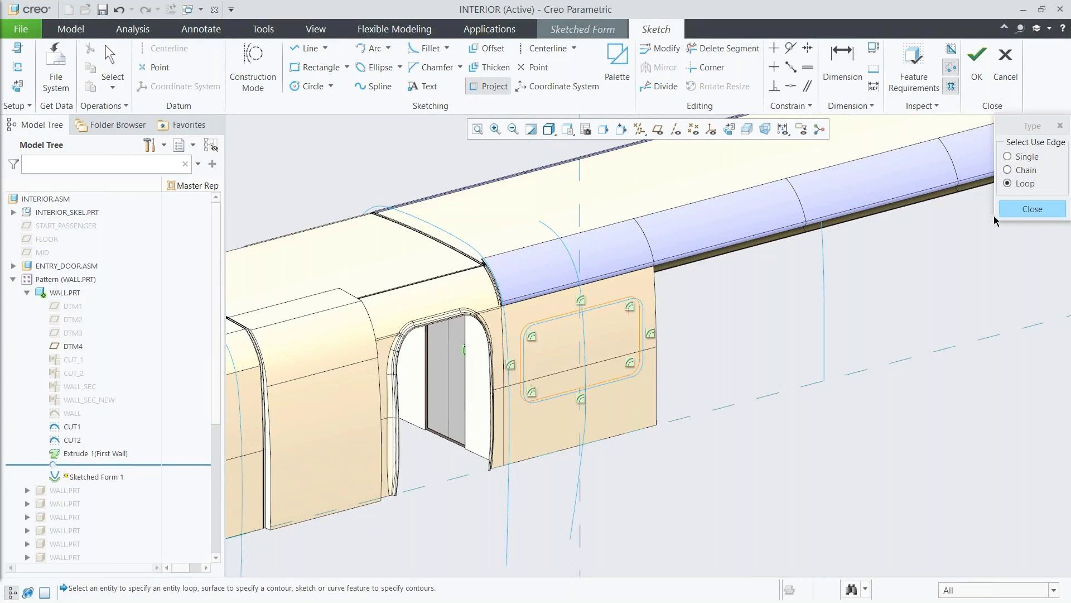
pyautogui.click(1011, 210)
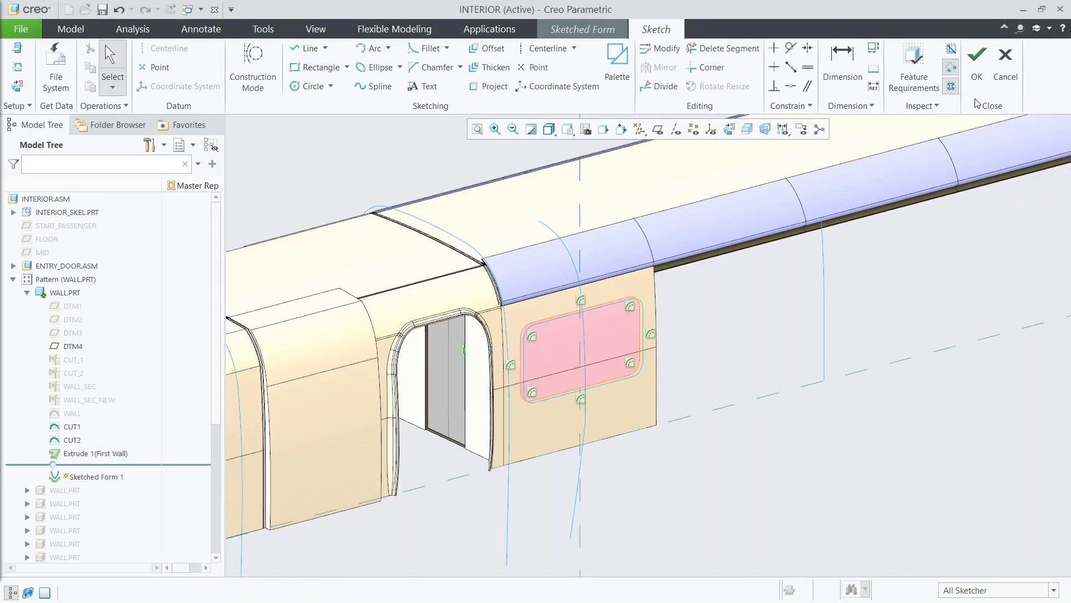
pyautogui.click(977, 62)
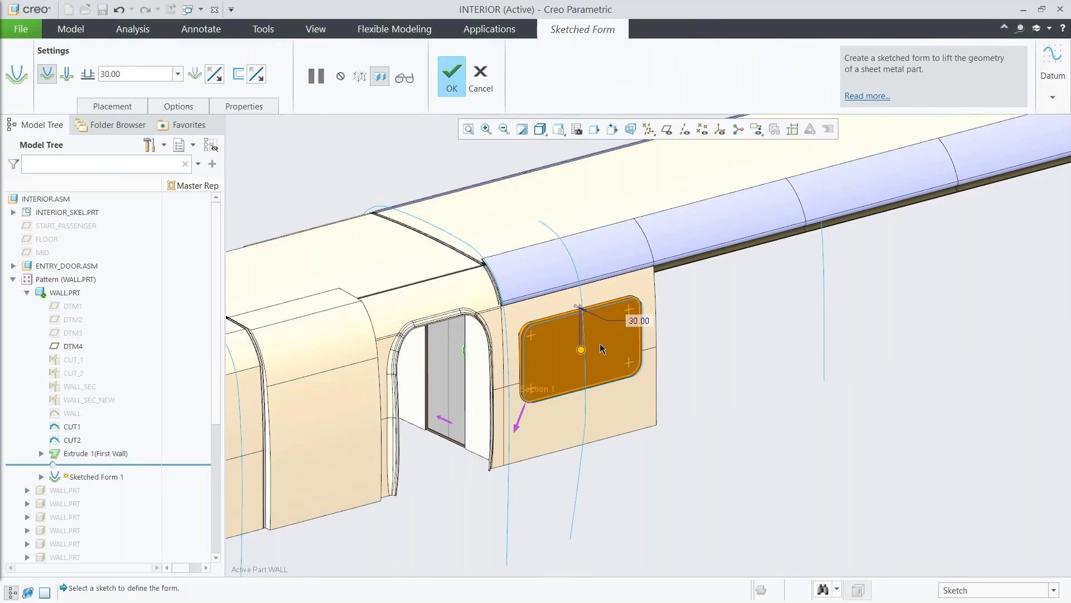
# Pull the form depth to about 751, turn off capped ends and add a taper of 6.0.
pyautogui.moveTo(581, 350); pyautogui.dragTo(615, 382)
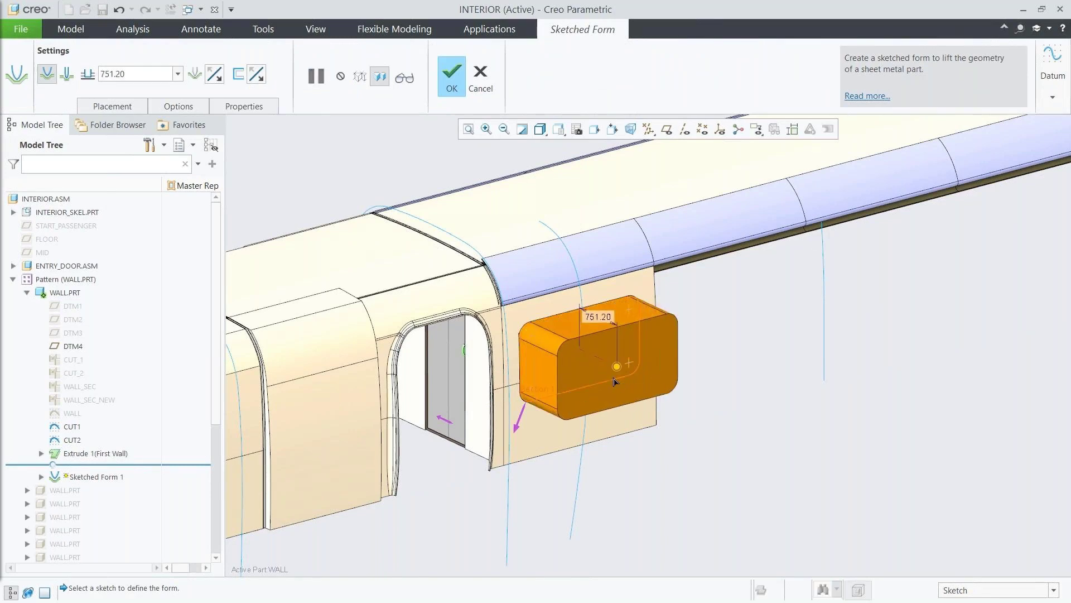
pyautogui.click(178, 106)
pyautogui.click(184, 197)
pyautogui.click(170, 218)
pyautogui.doubleClick(190, 235)
pyautogui.write('6.0')
pyautogui.press('Return')
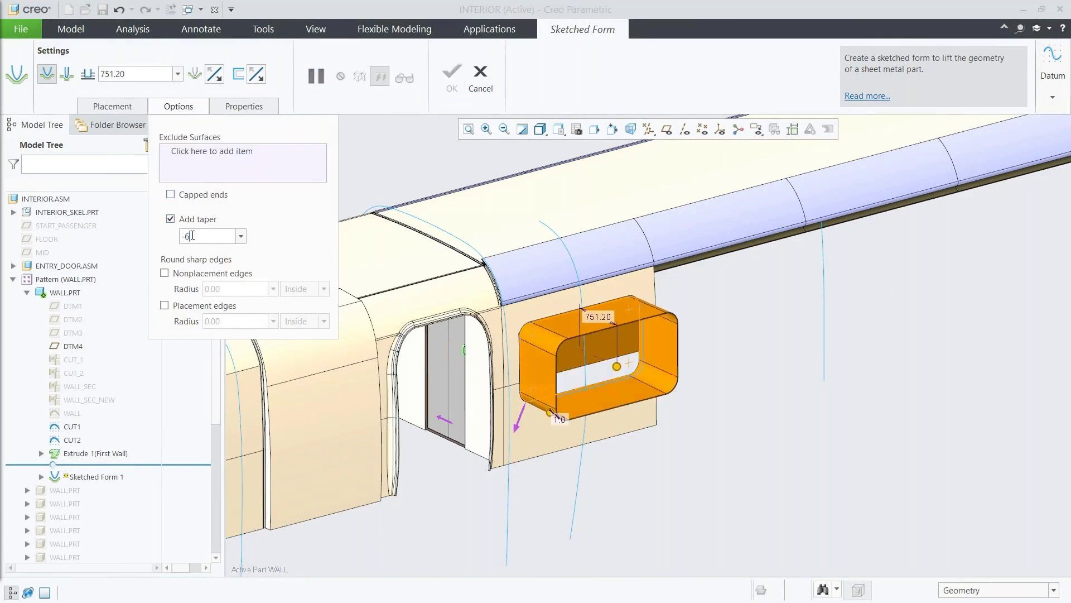
# Round the form's placement edges with an inside radius of 50 and complete the Sketched Form.
pyautogui.click(164, 305)
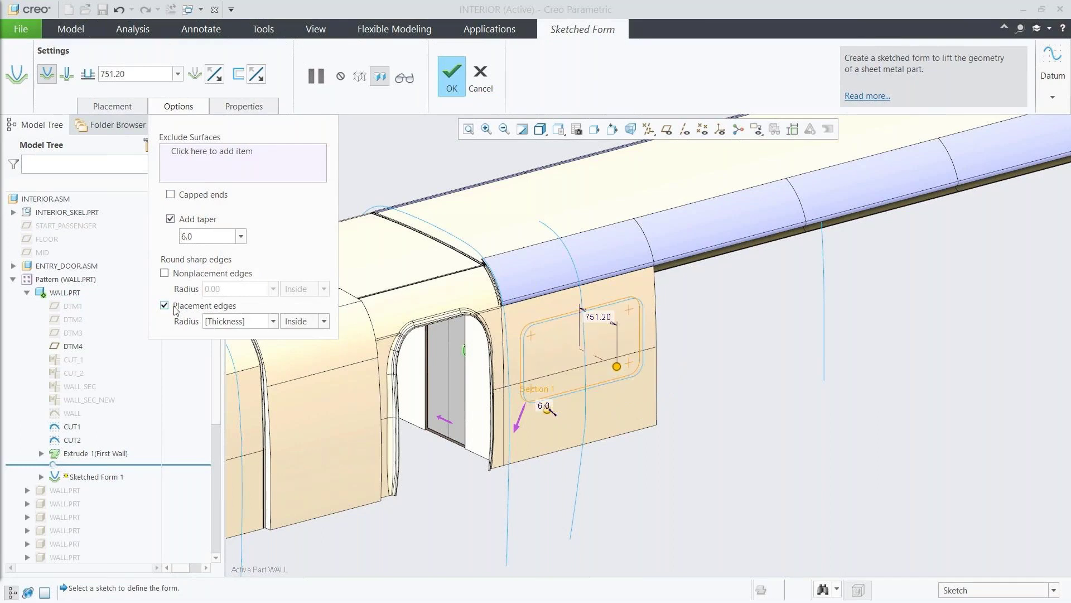
pyautogui.doubleClick(239, 320)
pyautogui.write('50')
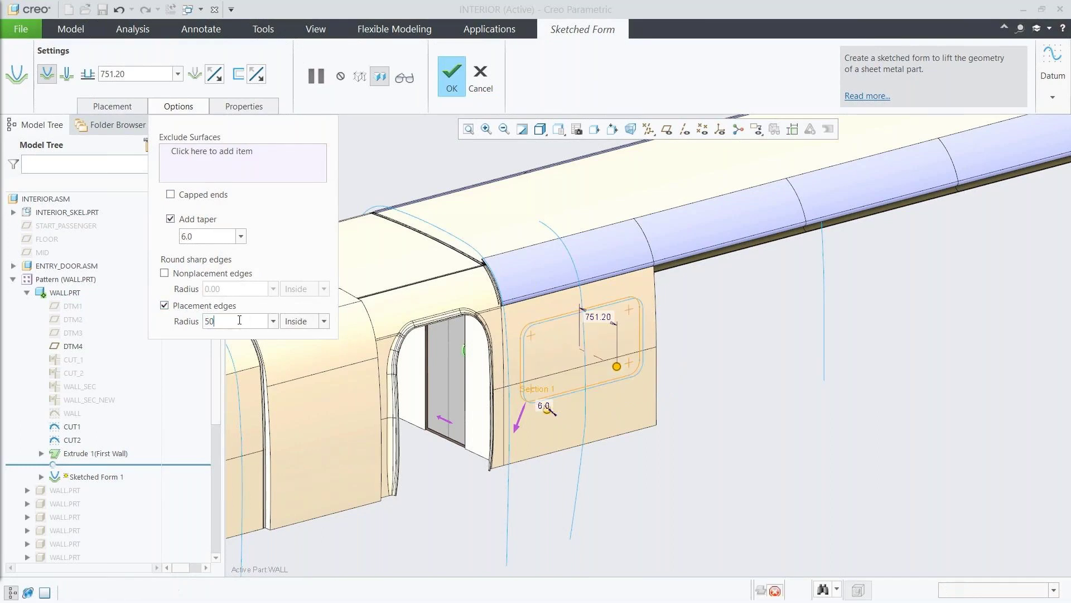
pyautogui.press('Return')
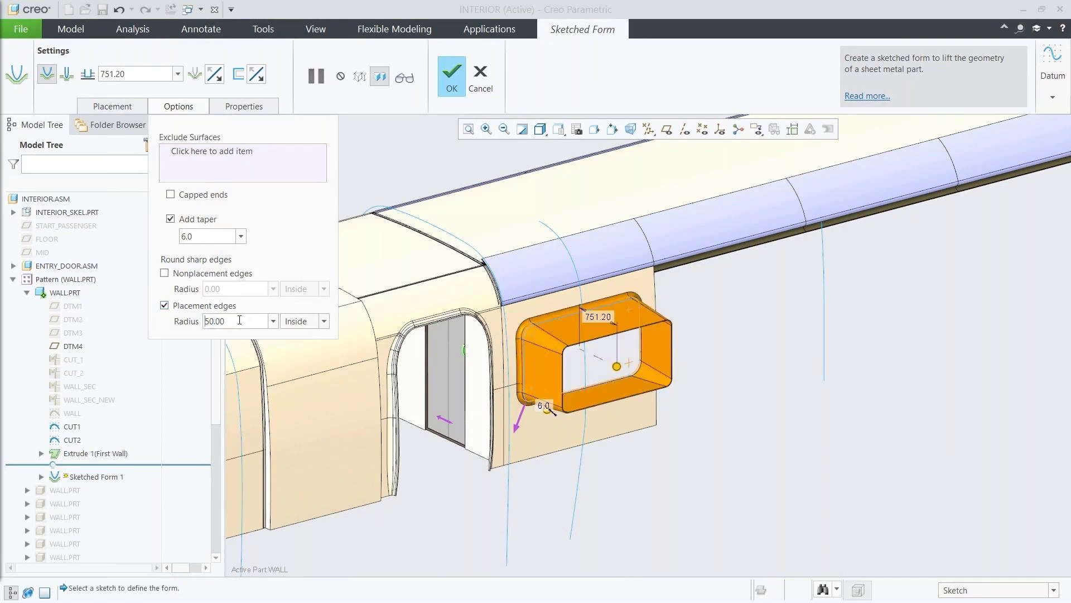
pyautogui.click(452, 86)
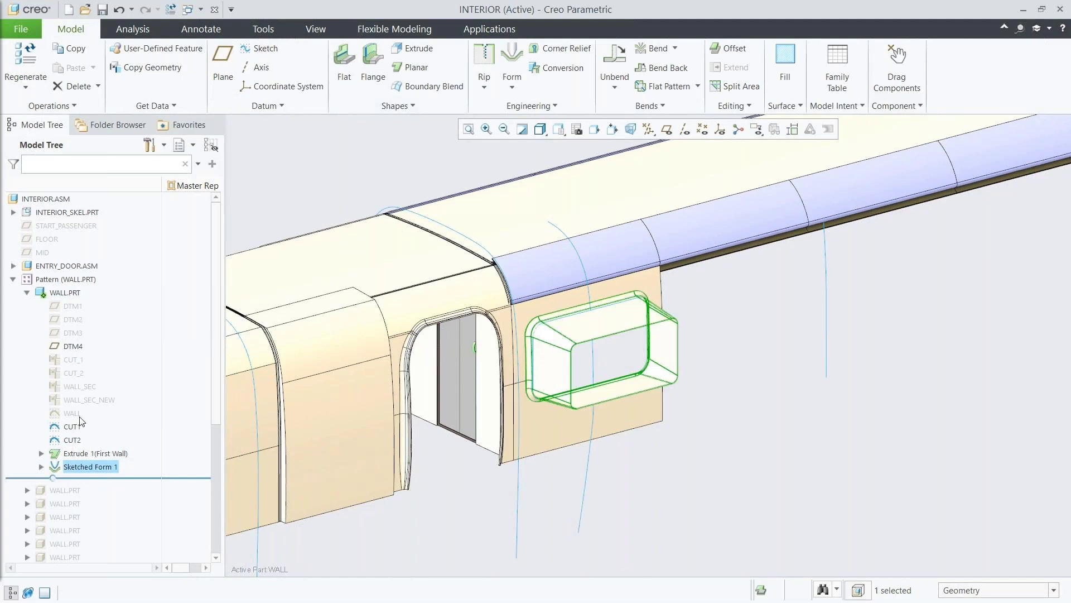
# Extrude the CUT2 sketch symmetrically by 2409.68, removing the material outside the wall to trim the window form, and reactivate the INTERIOR assembly.
pyautogui.click(67, 440)
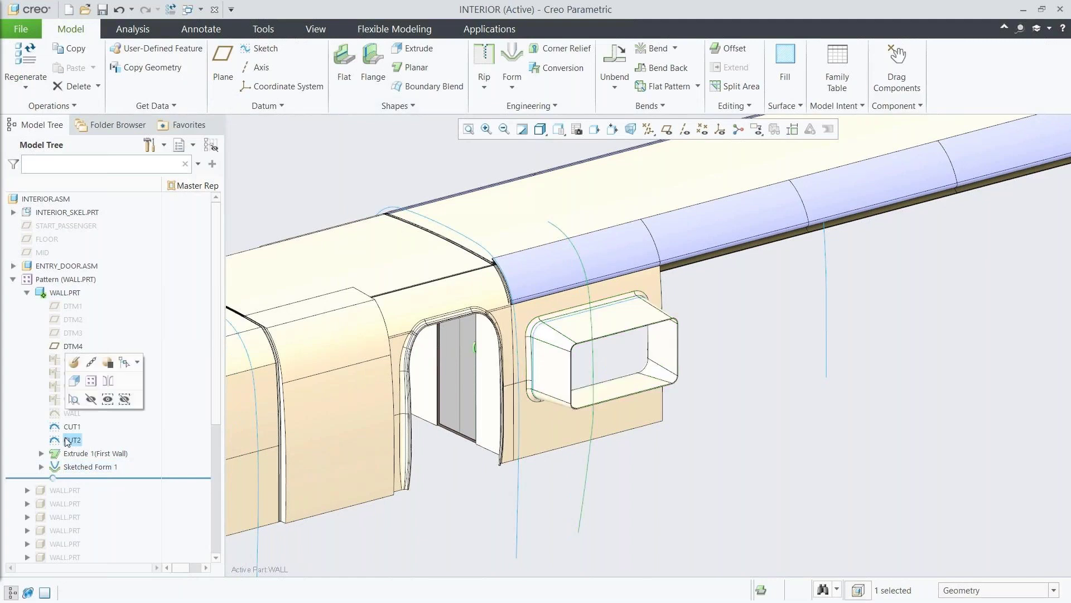
pyautogui.click(73, 380)
pyautogui.click(58, 63)
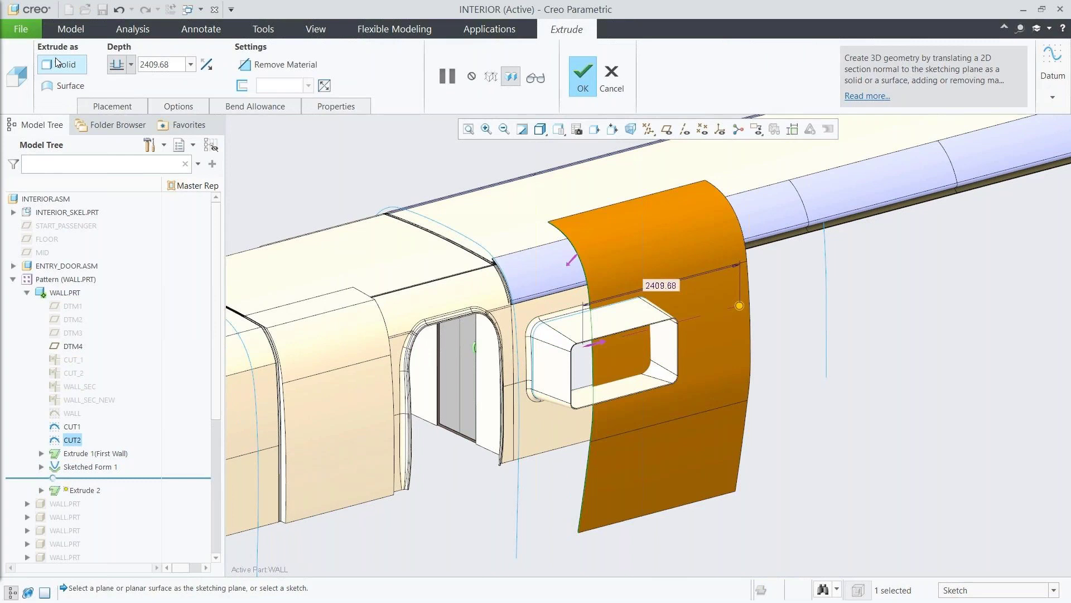
pyautogui.click(130, 65)
pyautogui.click(120, 97)
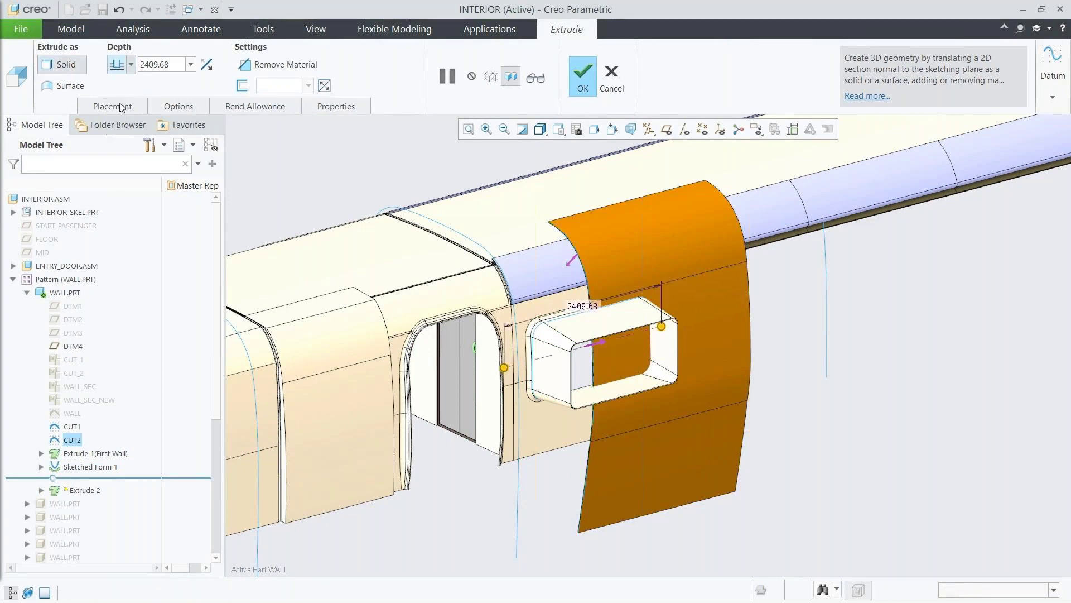
pyautogui.click(250, 65)
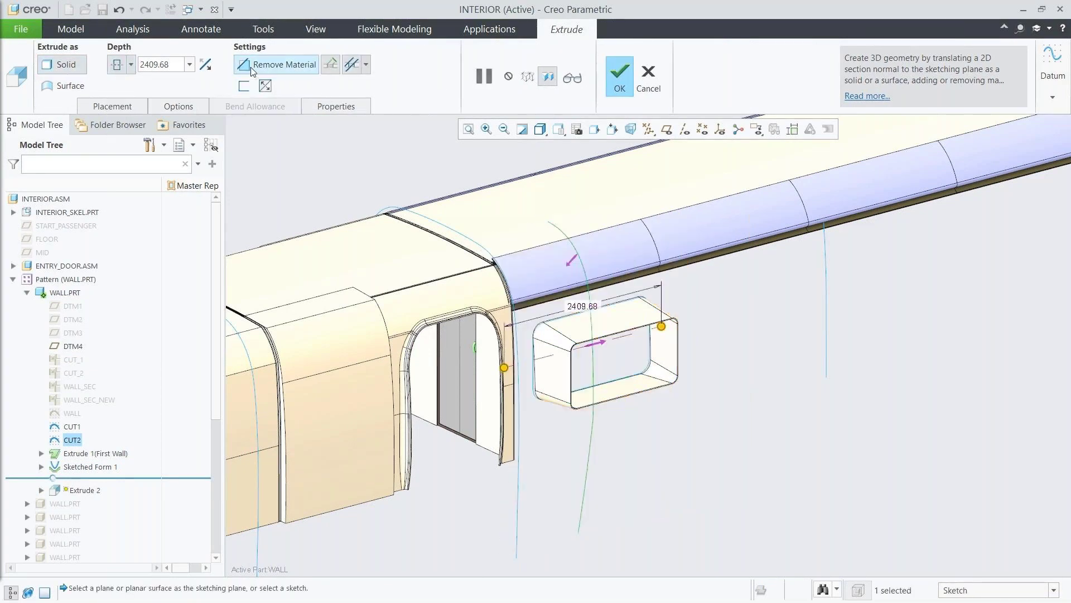
pyautogui.click(266, 86)
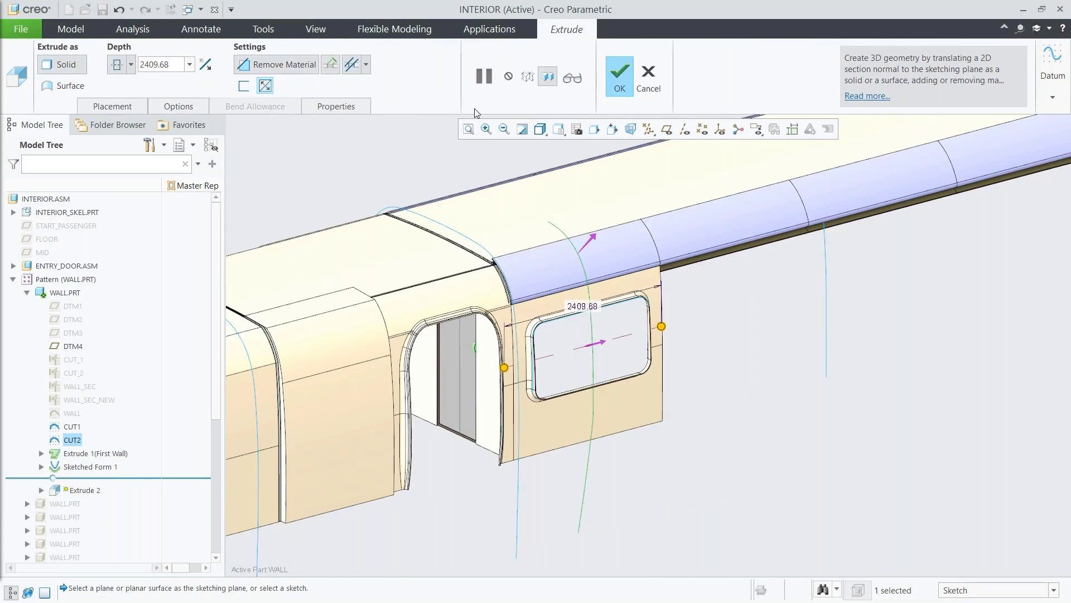
pyautogui.click(619, 84)
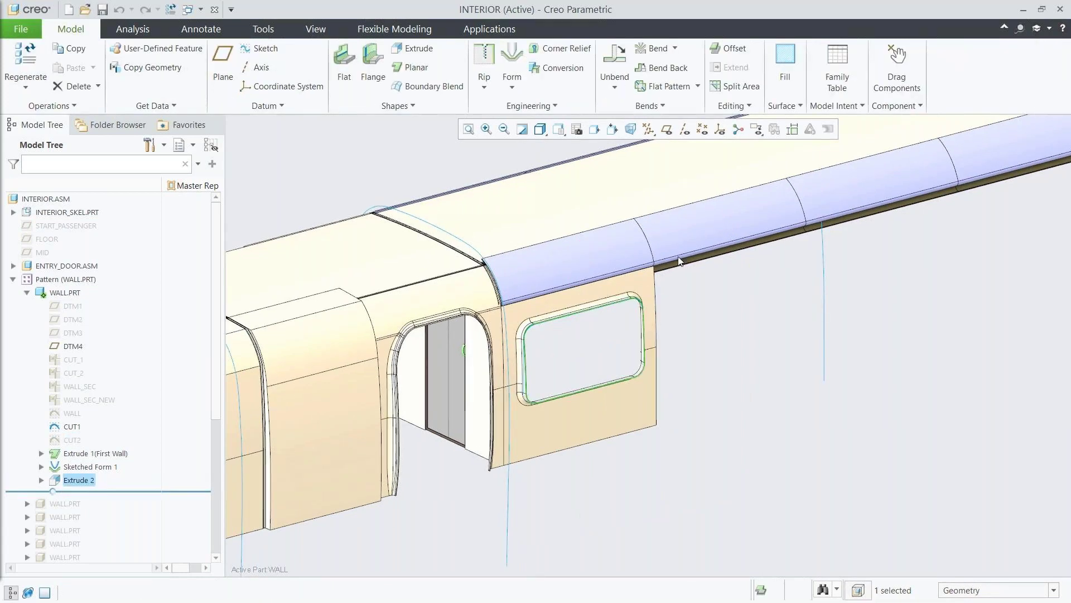
pyautogui.click(699, 304)
pyautogui.hotkey('ctrl', 'a')
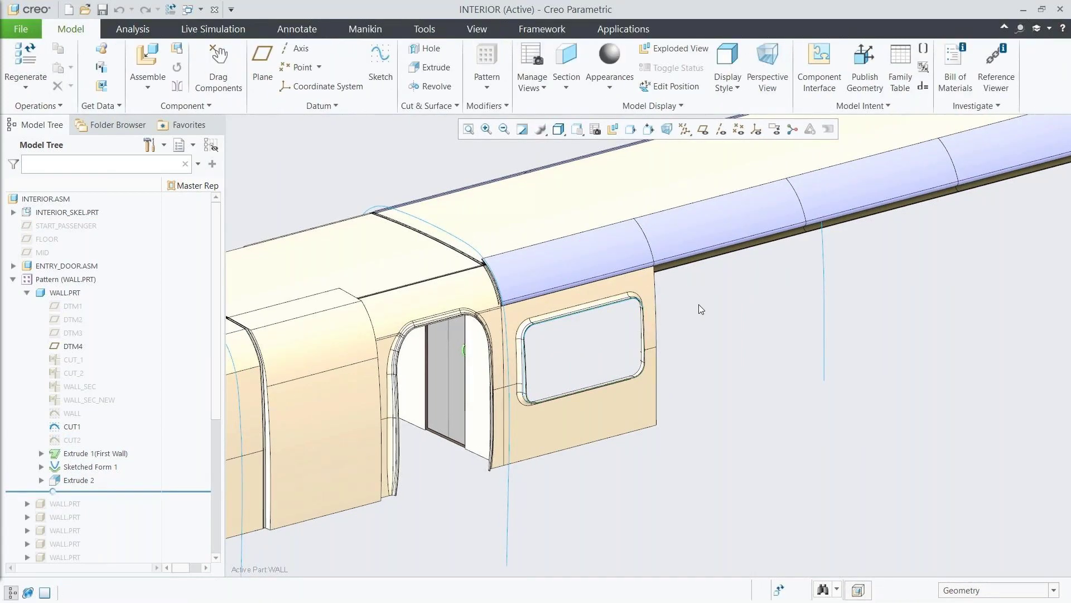
# Show the six hidden WALL.PRT instances of the first wall pattern.
pyautogui.hotkey('ctrl', 'd')
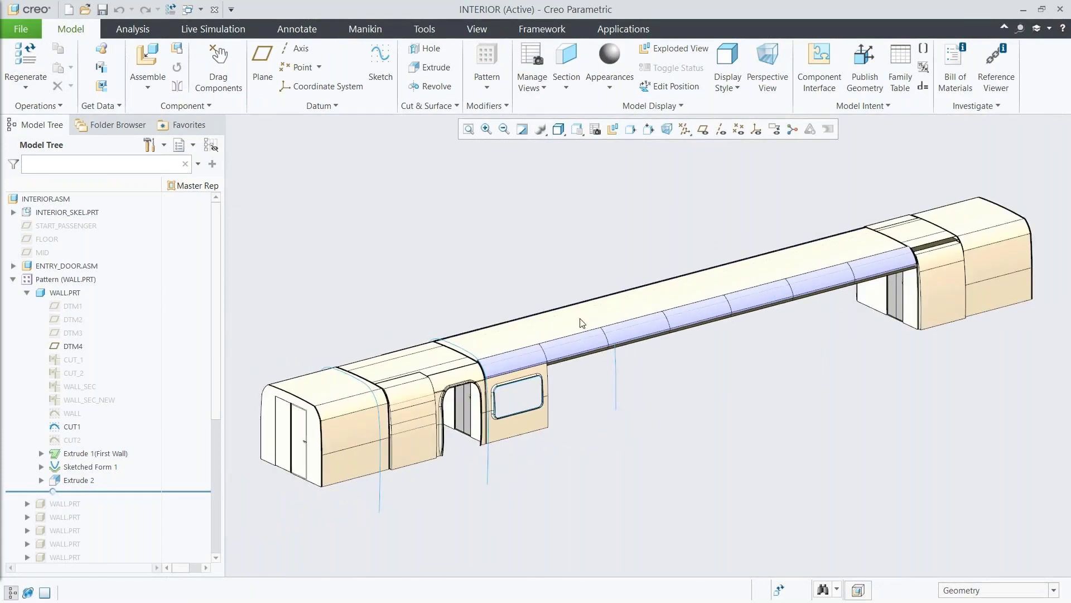
pyautogui.click(27, 292)
pyautogui.click(65, 306)
pyautogui.keyDown('shift'); pyautogui.click(60, 372); pyautogui.keyUp('shift')
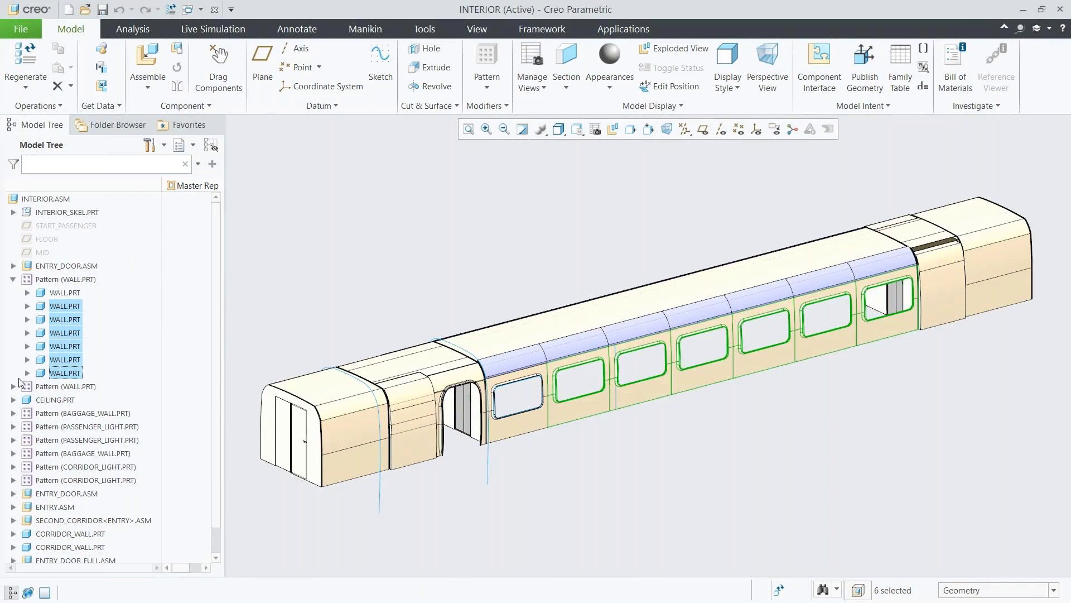
# Show all seven hidden WALL.PRT instances of the second wall pattern.
pyautogui.click(13, 386)
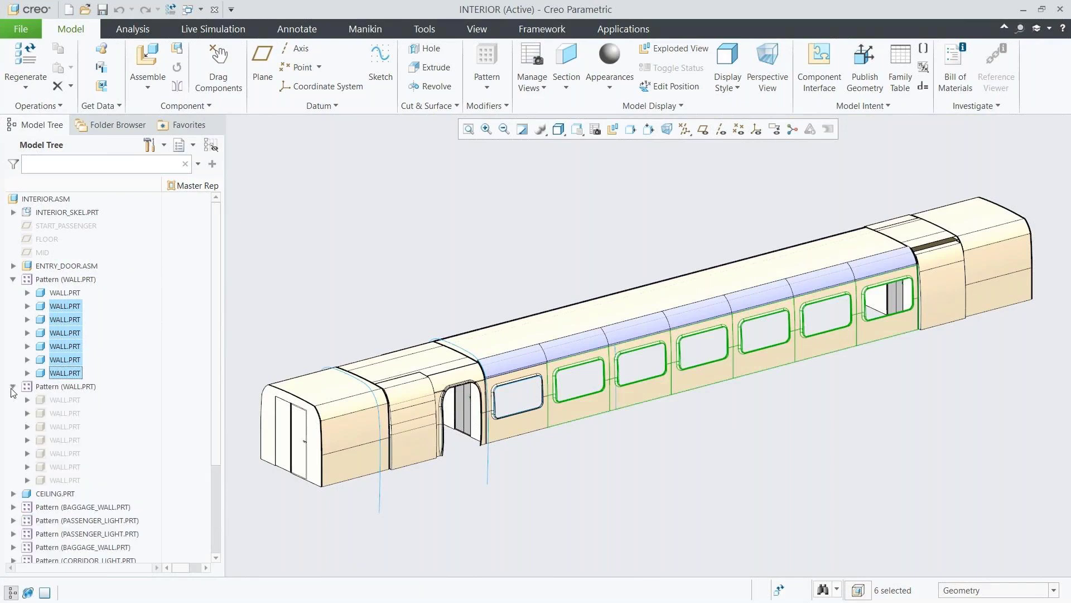
pyautogui.click(56, 400)
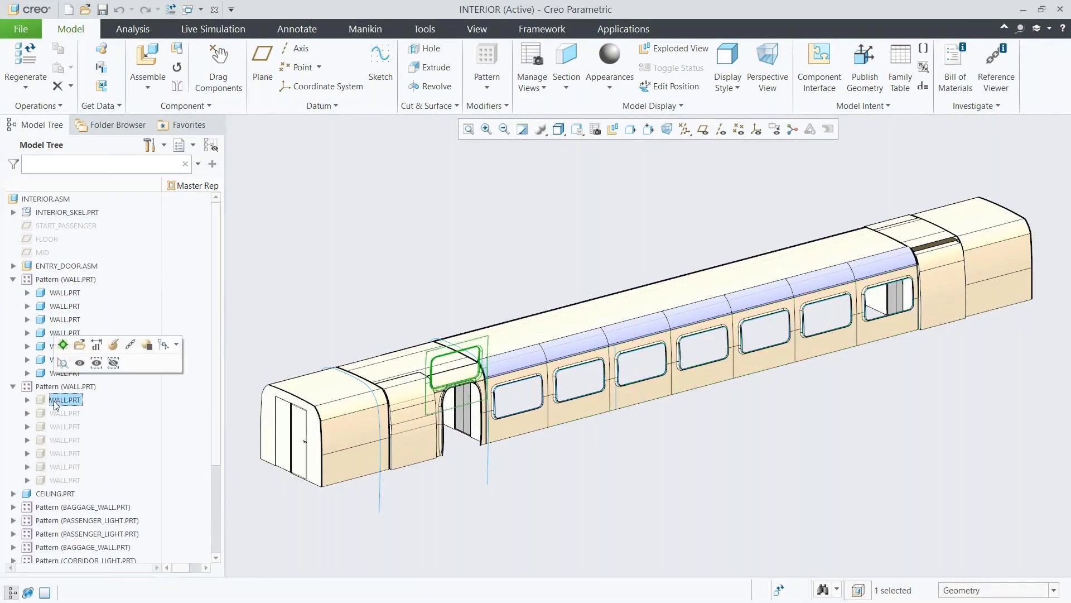
pyautogui.keyDown('shift'); pyautogui.click(59, 480); pyautogui.keyUp('shift')
pyautogui.click(81, 439)
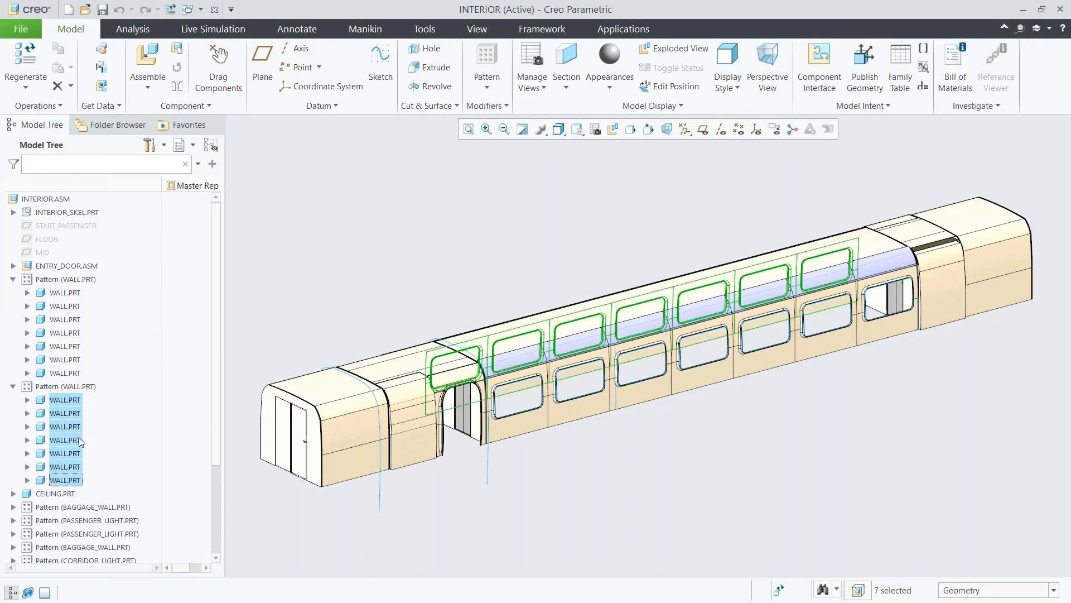
# Regenerate INTERIOR.ASM with the current input values and save it, closing its window.
pyautogui.click(254, 501)
pyautogui.hotkey('ctrl', 'g')
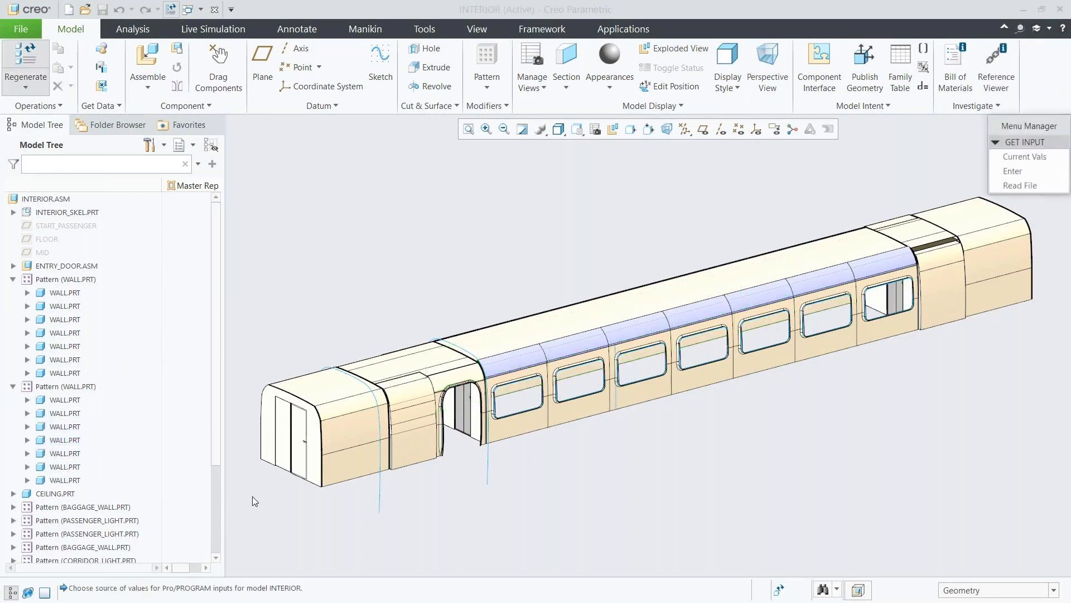
pyautogui.click(1021, 157)
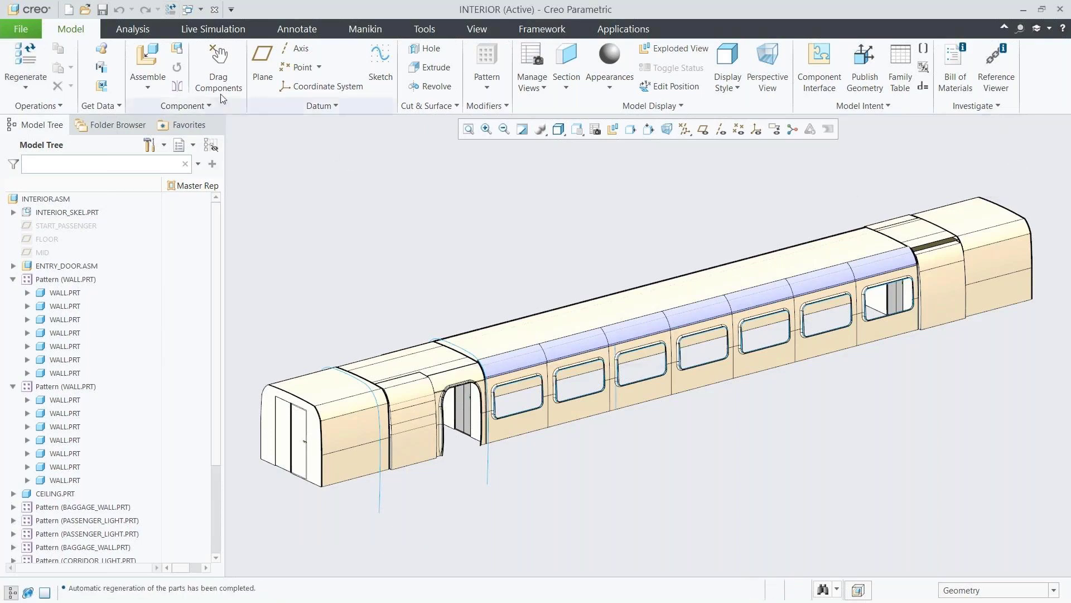
pyautogui.click(103, 10)
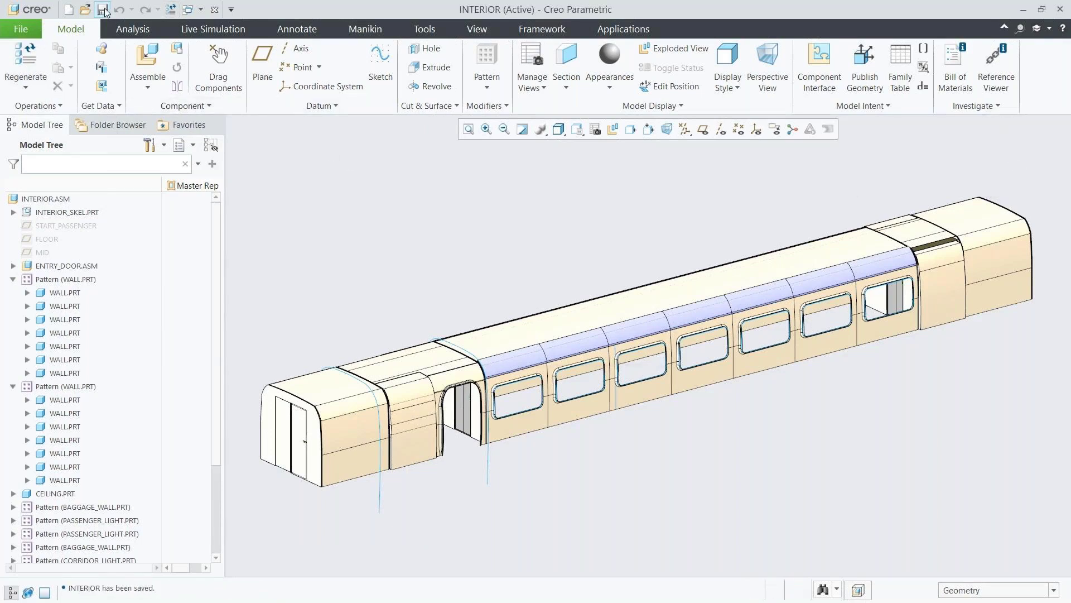
pyautogui.click(214, 7)
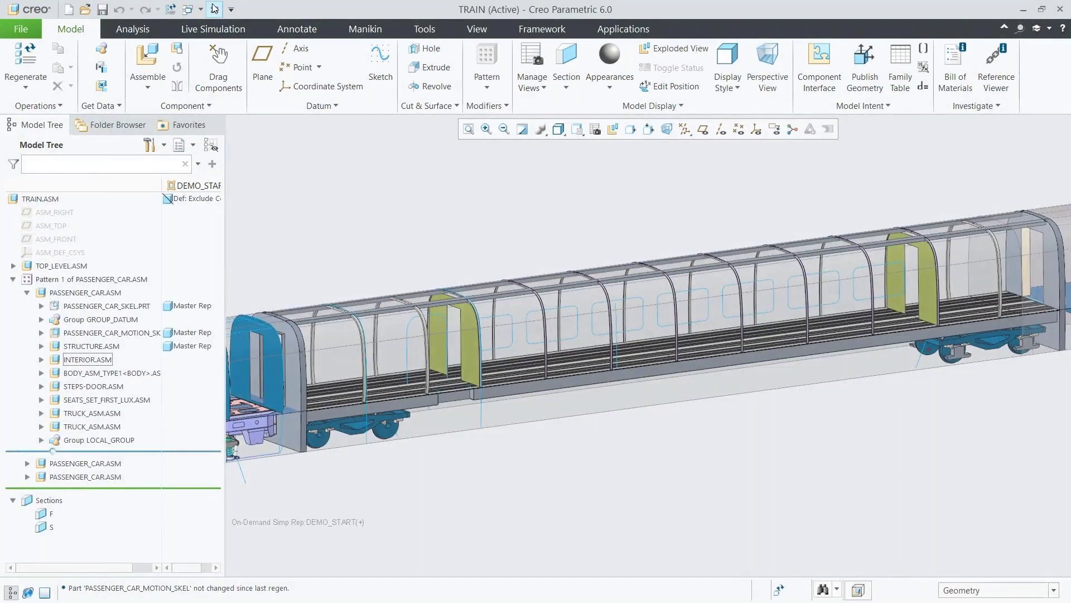
# Set the representation of INTERIOR.ASM to Master in the TRAIN assembly.
pyautogui.click(92, 360)
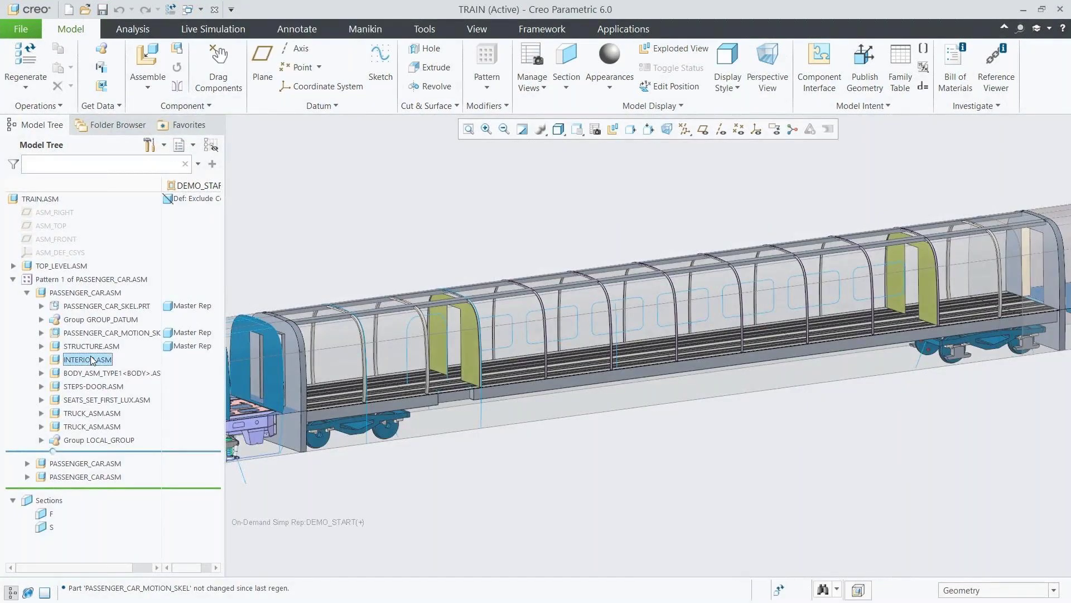
pyautogui.rightClick(92, 360)
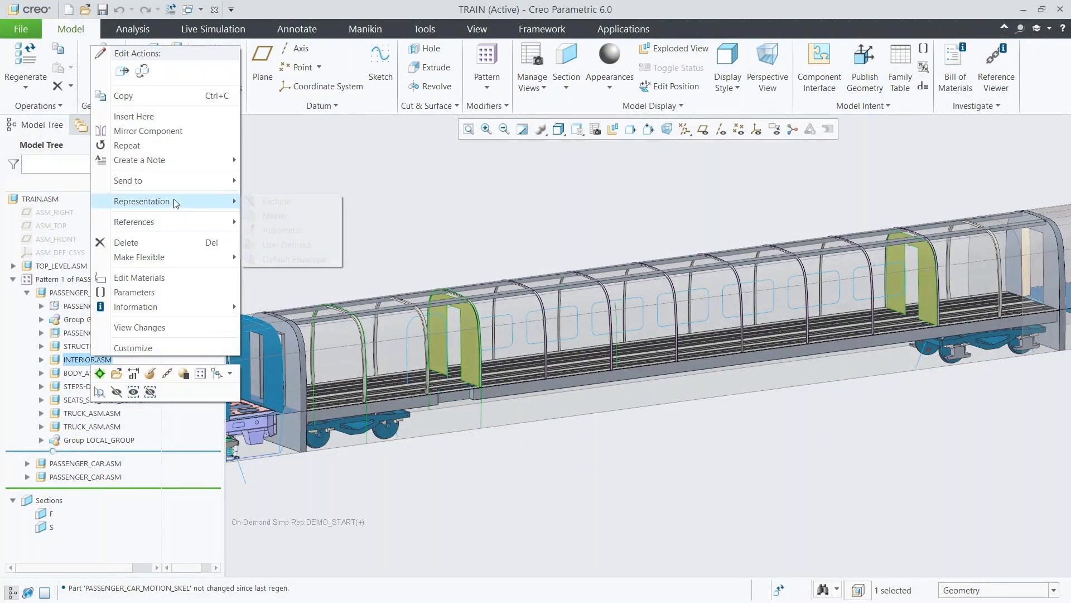
pyautogui.moveTo(242, 199)
pyautogui.click(268, 215)
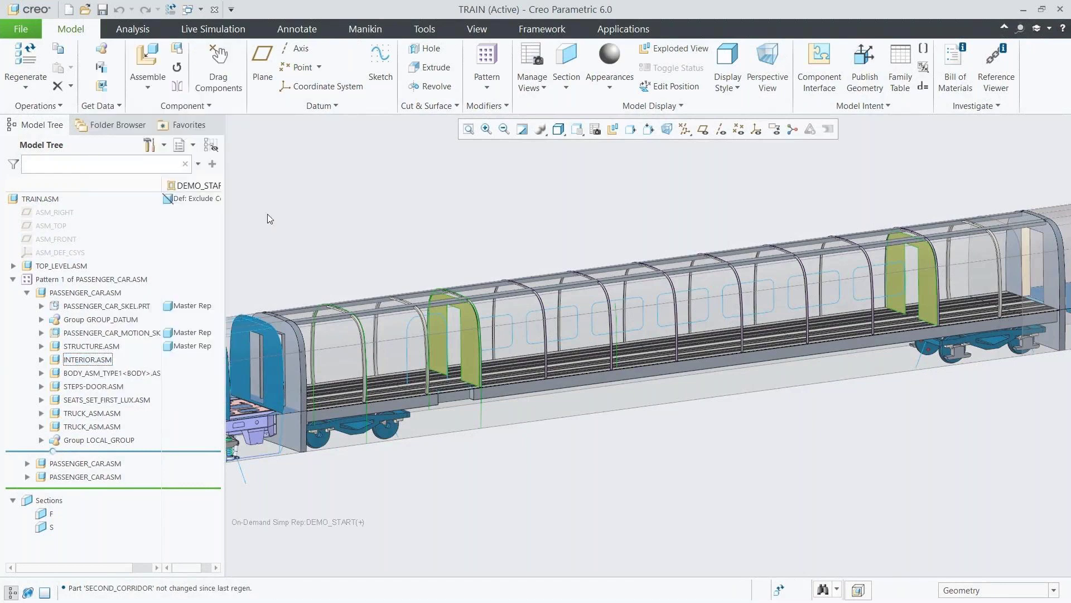
# Open STEPS-DOOR.ASM in its Master Rep.
pyautogui.click(107, 387)
pyautogui.click(135, 344)
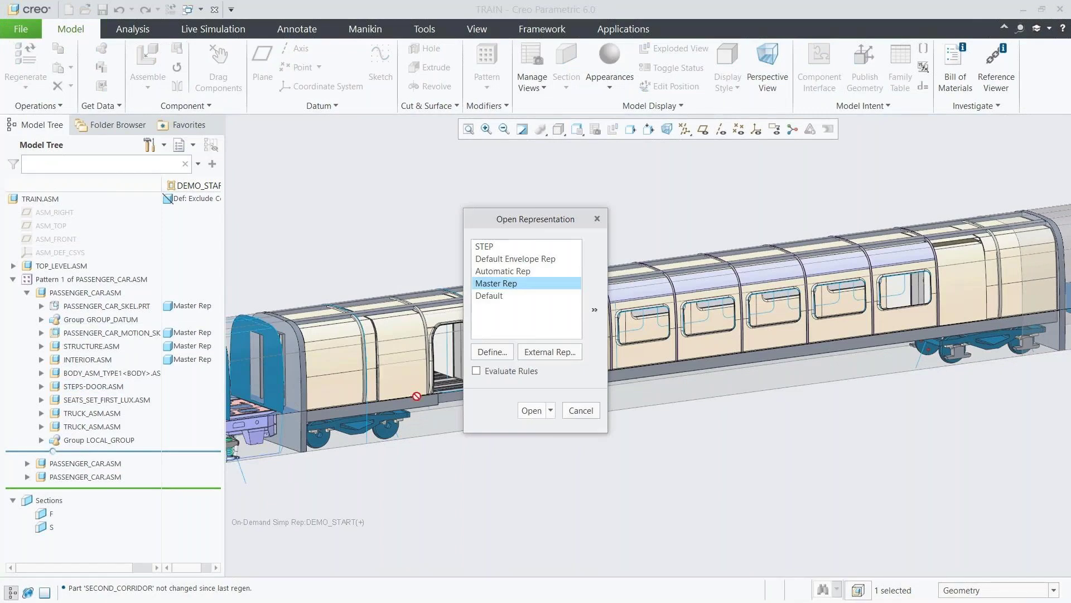
pyautogui.click(529, 410)
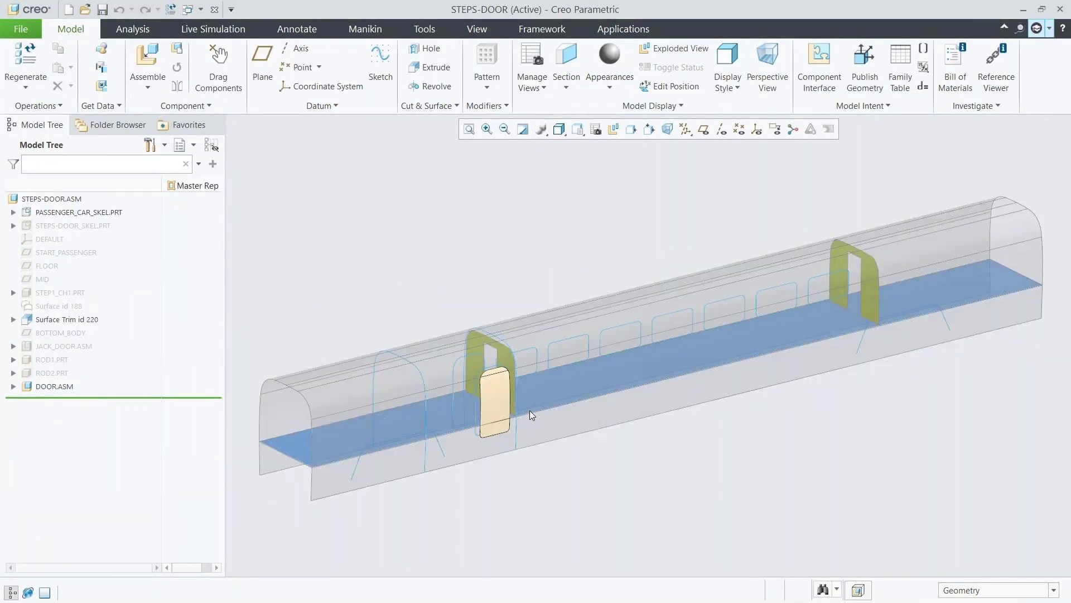
# Show STEPS-DOOR_SKEL.PRT and redefine its SHRINKWRAP_STRUCTURE feature to recalculate the contributing surfaces.
pyautogui.click(73, 225)
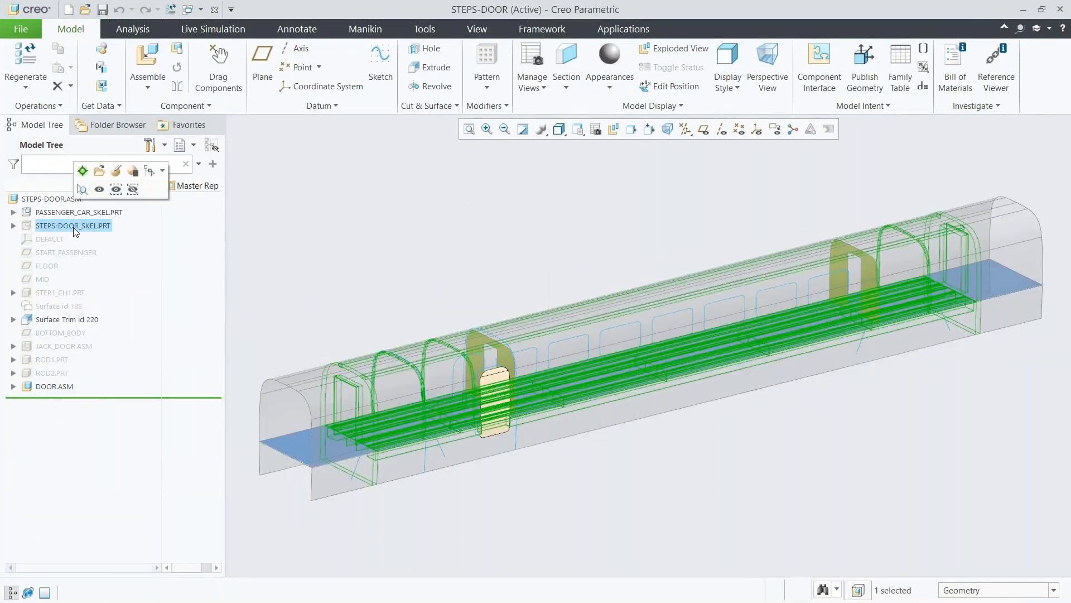
pyautogui.click(99, 189)
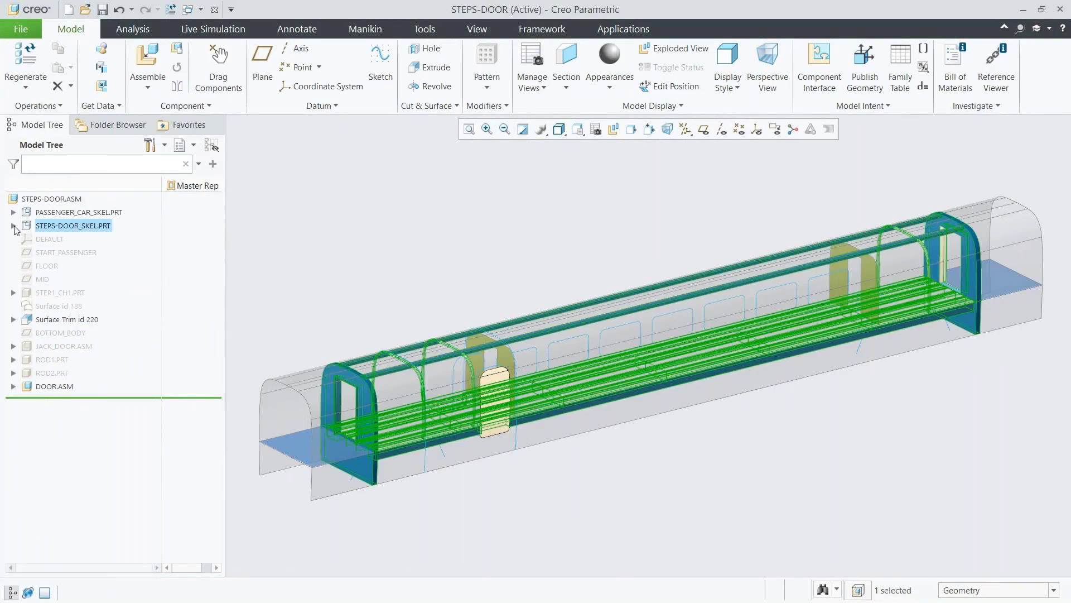
pyautogui.click(13, 226)
pyautogui.rightClick(76, 294)
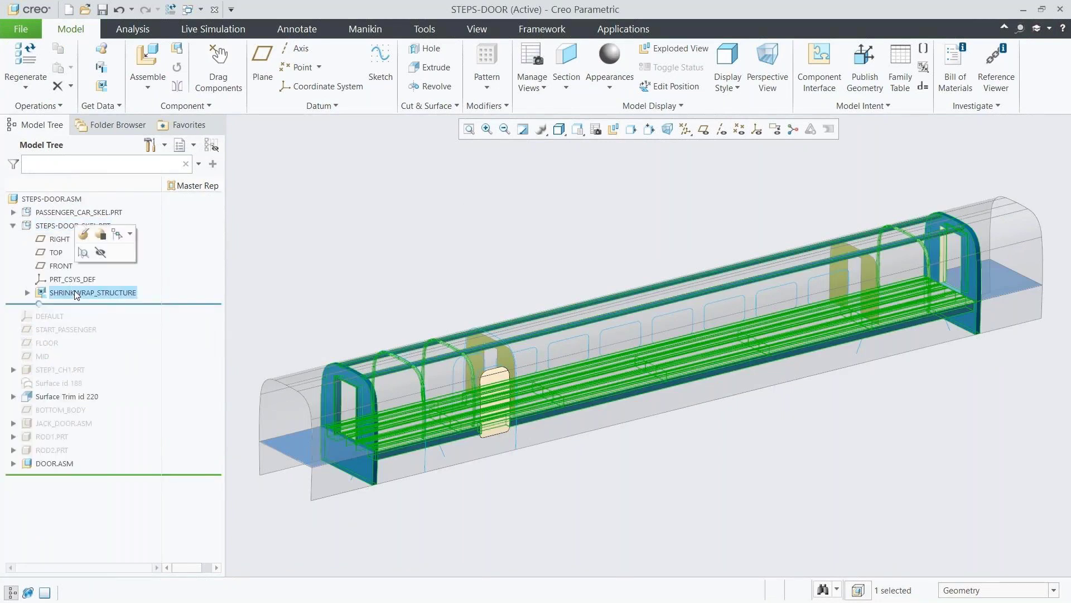
pyautogui.click(125, 298)
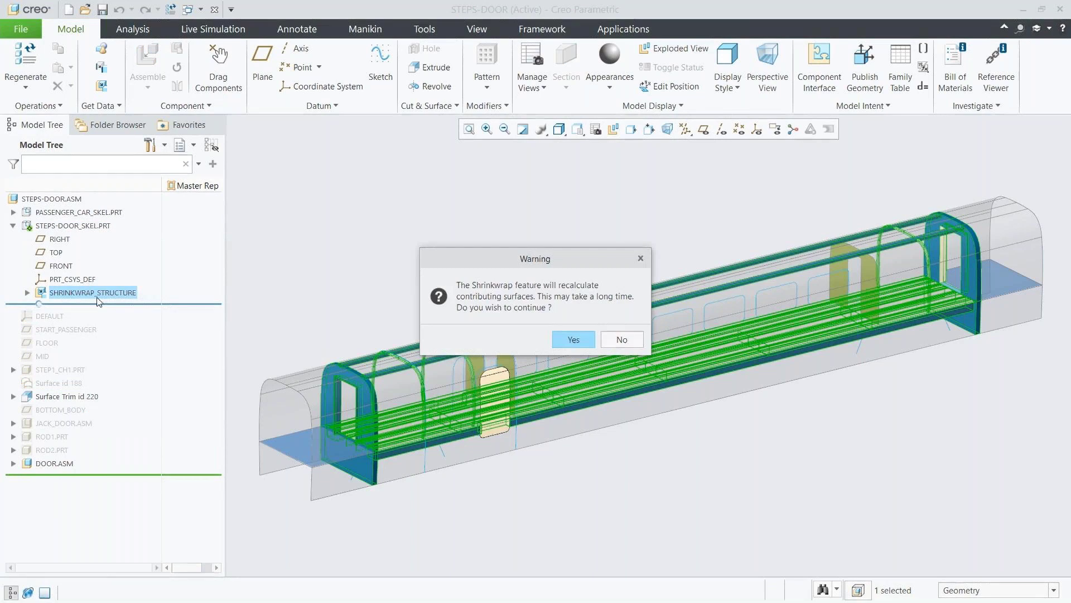
pyautogui.click(555, 341)
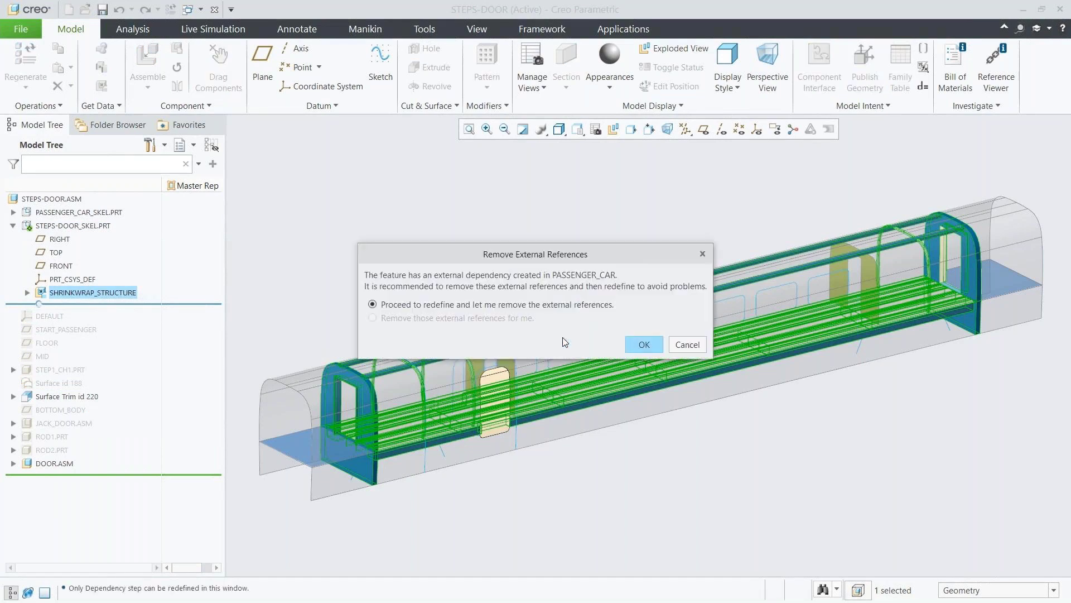
pyautogui.click(645, 345)
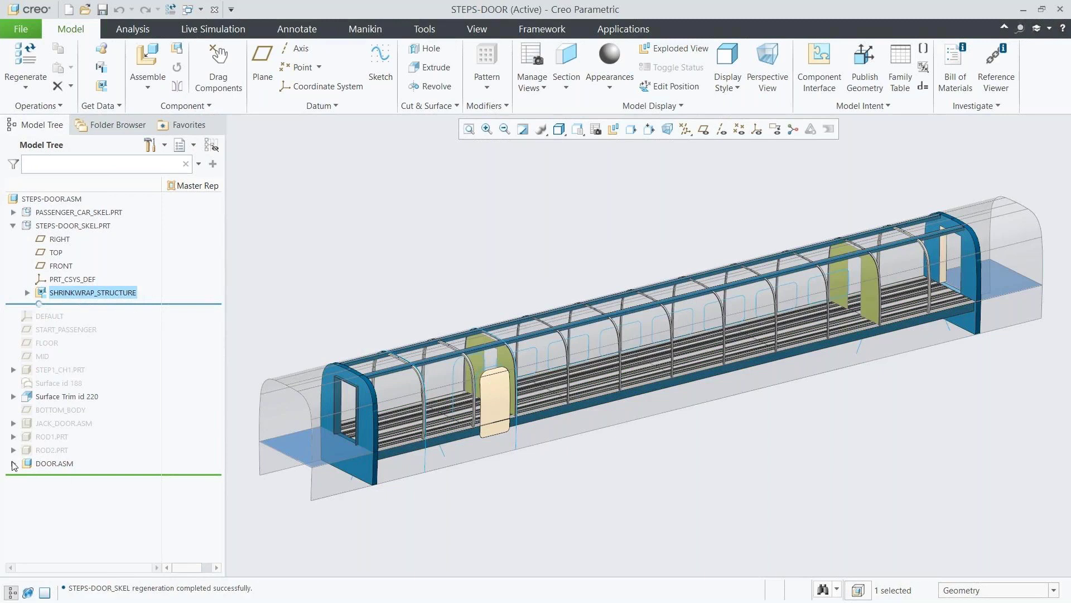
# Activate DOOR_INT.PRT inside DOOR.ASM.
pyautogui.click(13, 462)
pyautogui.click(28, 545)
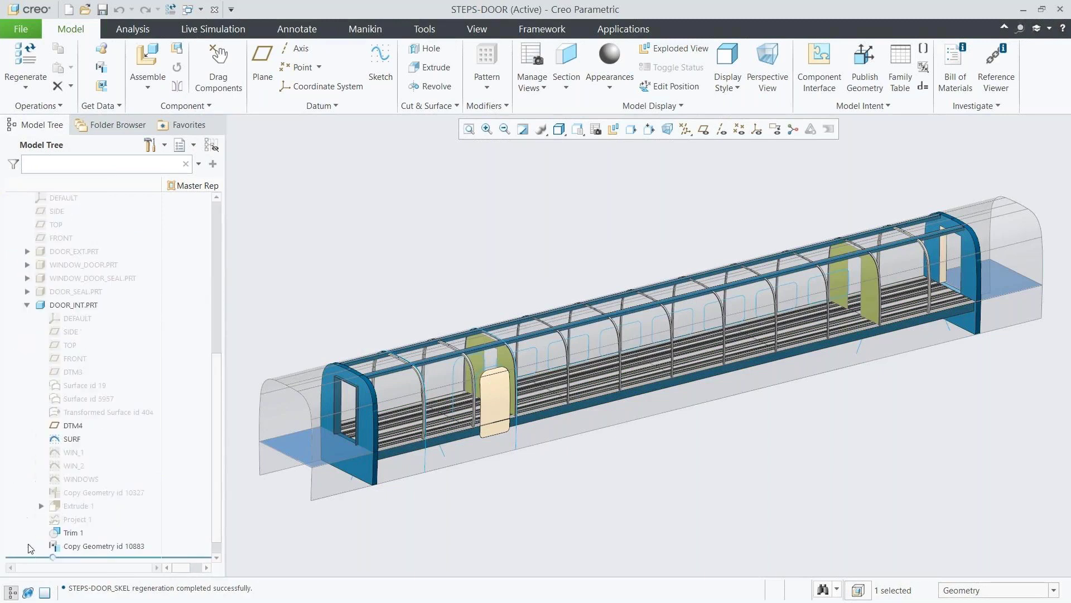
pyautogui.click(73, 306)
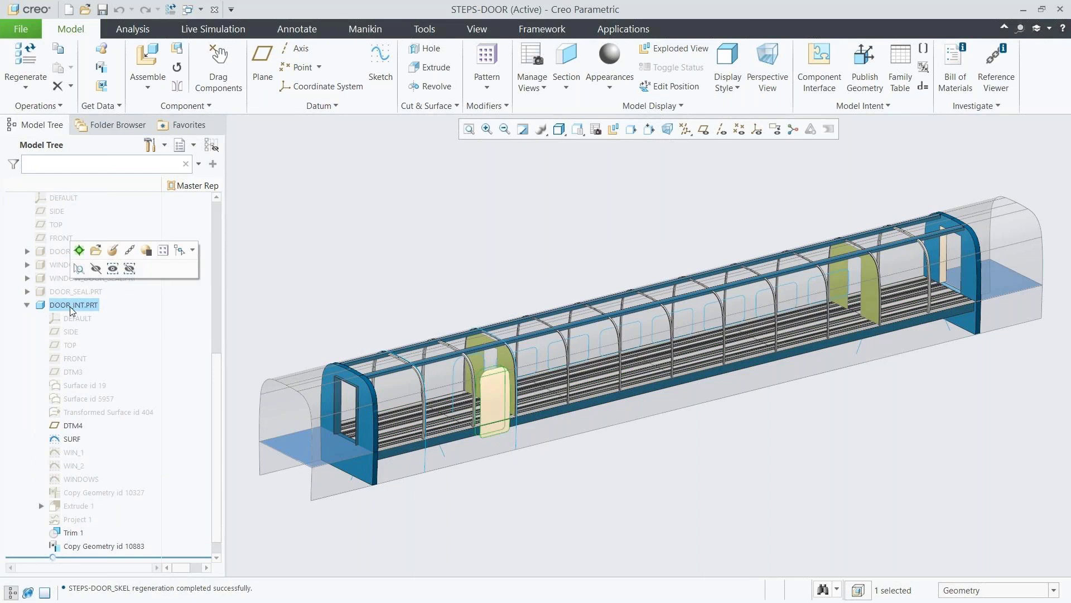
pyautogui.click(79, 251)
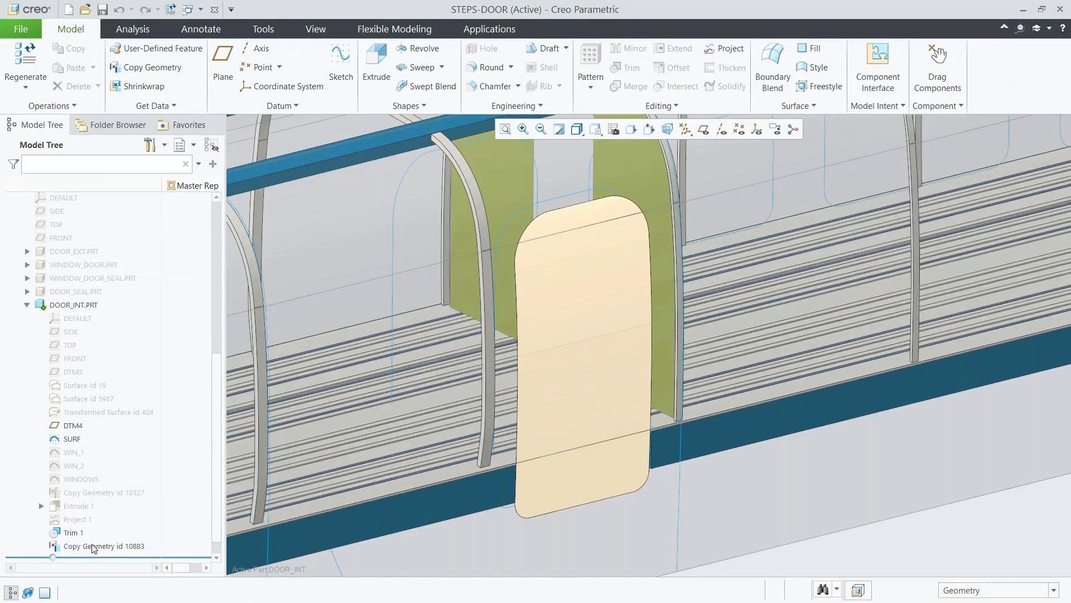
# Set the update control of Copy Geometry id 10883 to Manual Update with Notification.
pyautogui.click(93, 546)
pyautogui.rightClick(92, 547)
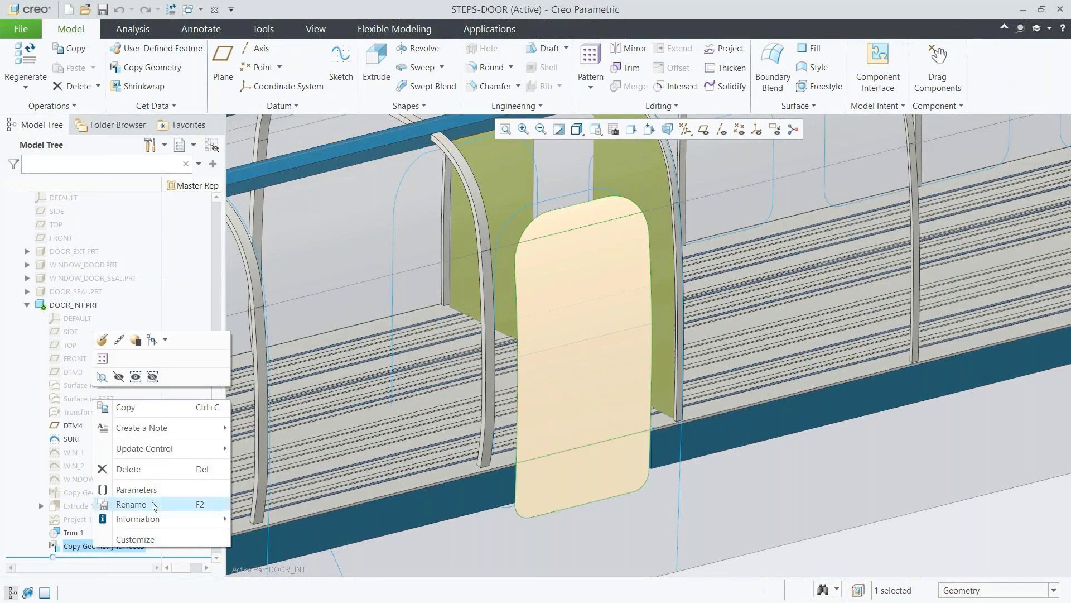
pyautogui.moveTo(177, 450)
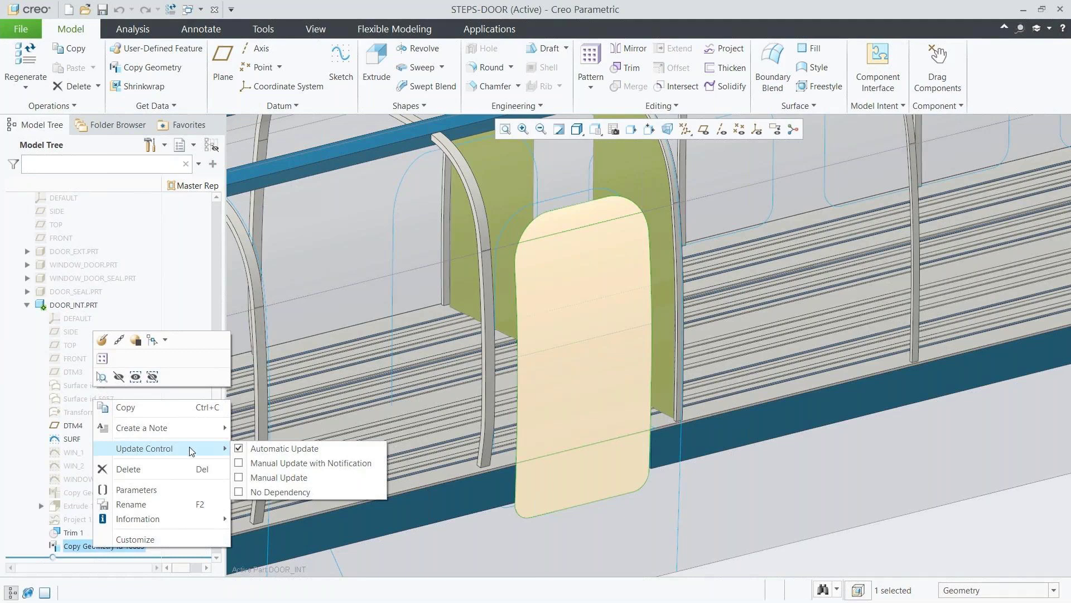
pyautogui.click(257, 463)
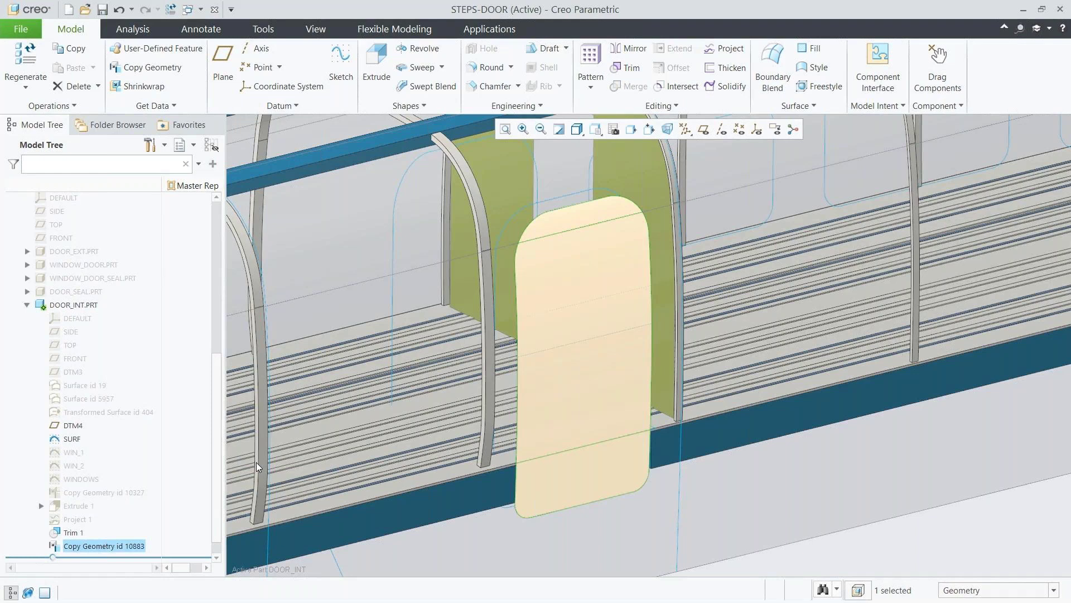
# Set the selection filter to Quilt and thicken the door quilt into solid material, flipping the thickness direction toward the car's interior.
pyautogui.click(949, 590)
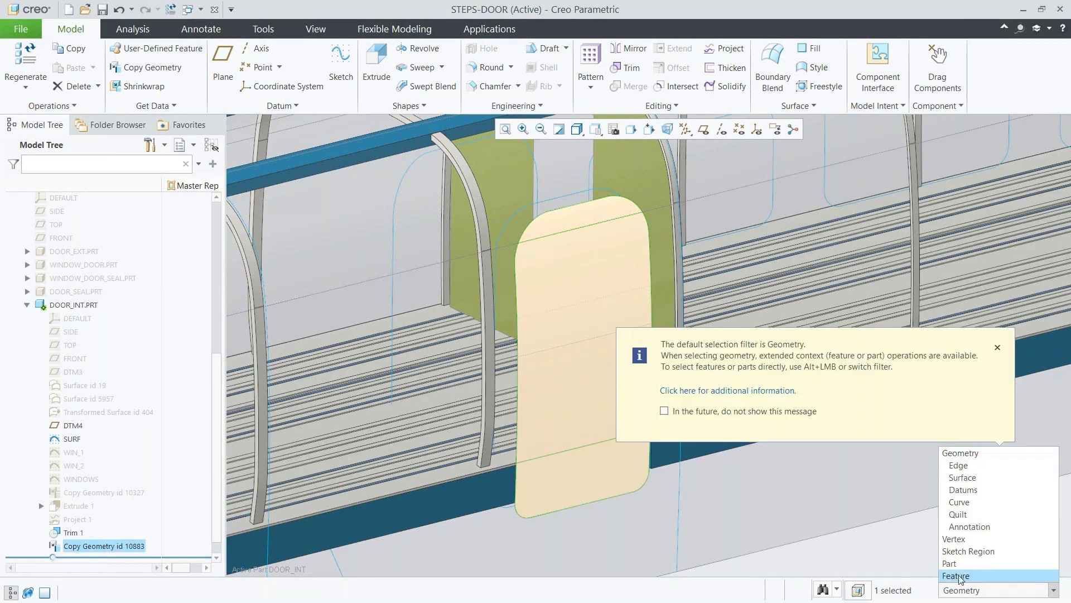
pyautogui.click(963, 515)
pyautogui.click(800, 412)
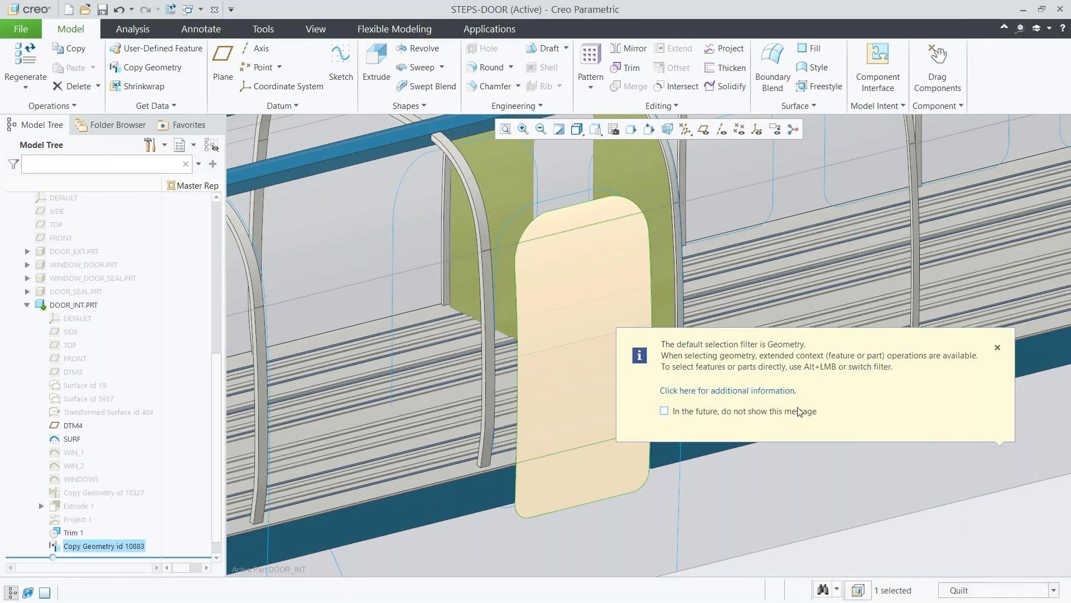
pyautogui.click(998, 348)
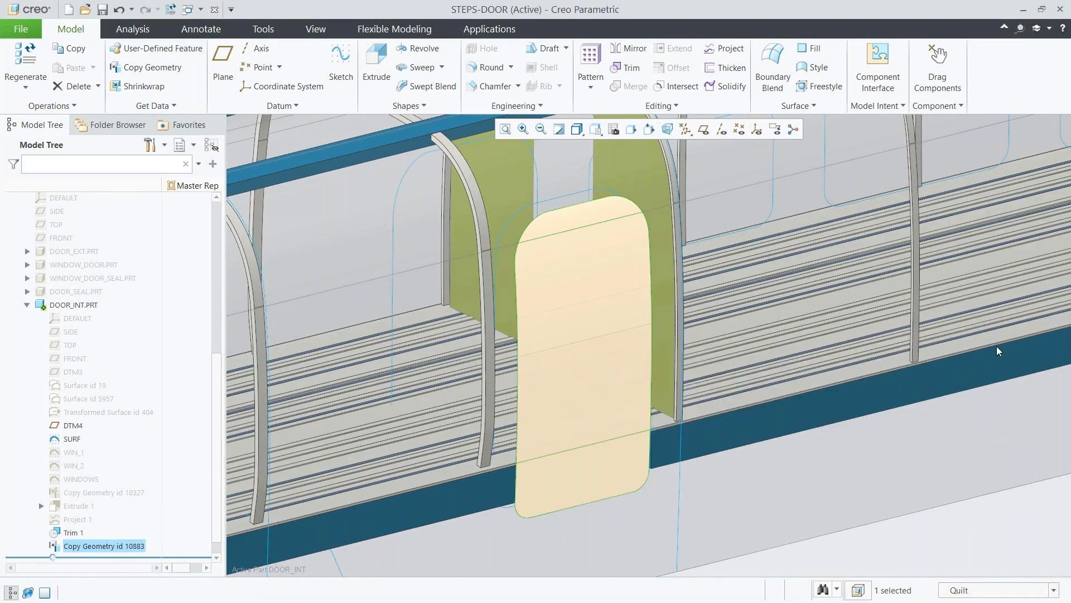
pyautogui.click(614, 385)
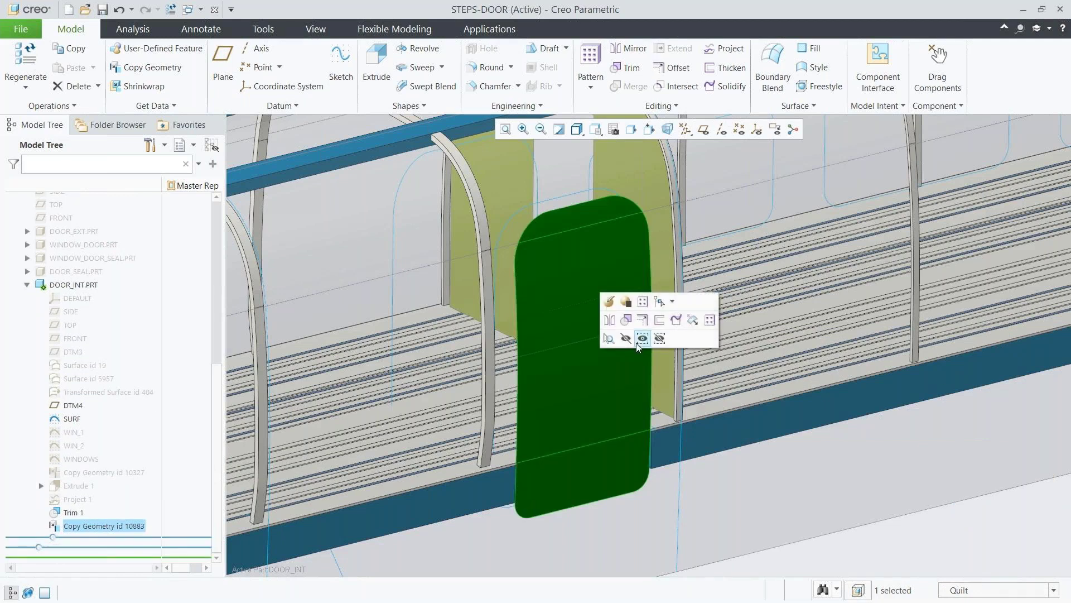
pyautogui.click(660, 320)
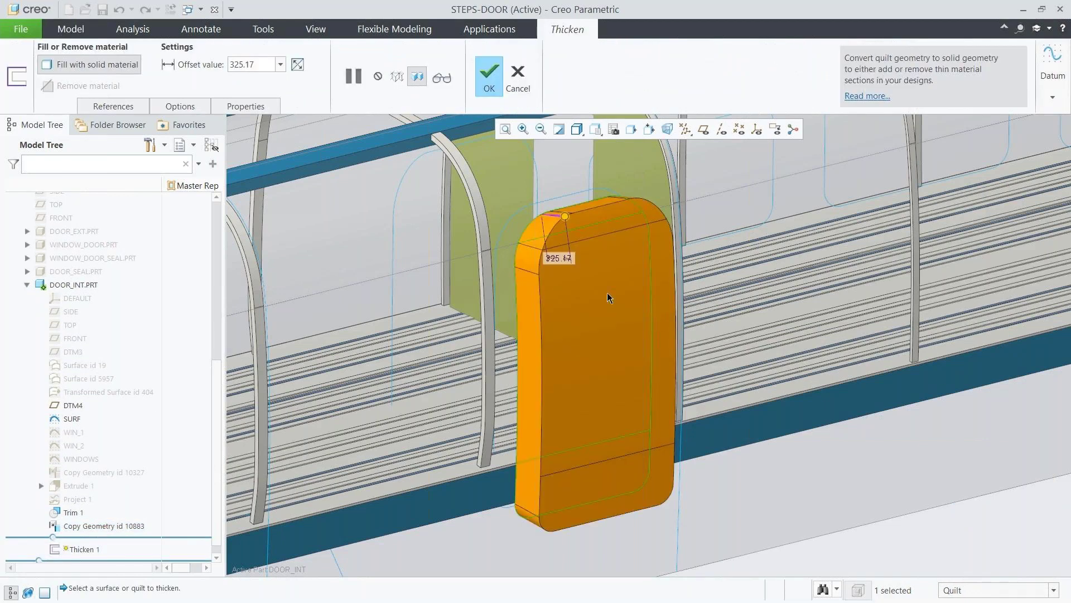
pyautogui.click(554, 213)
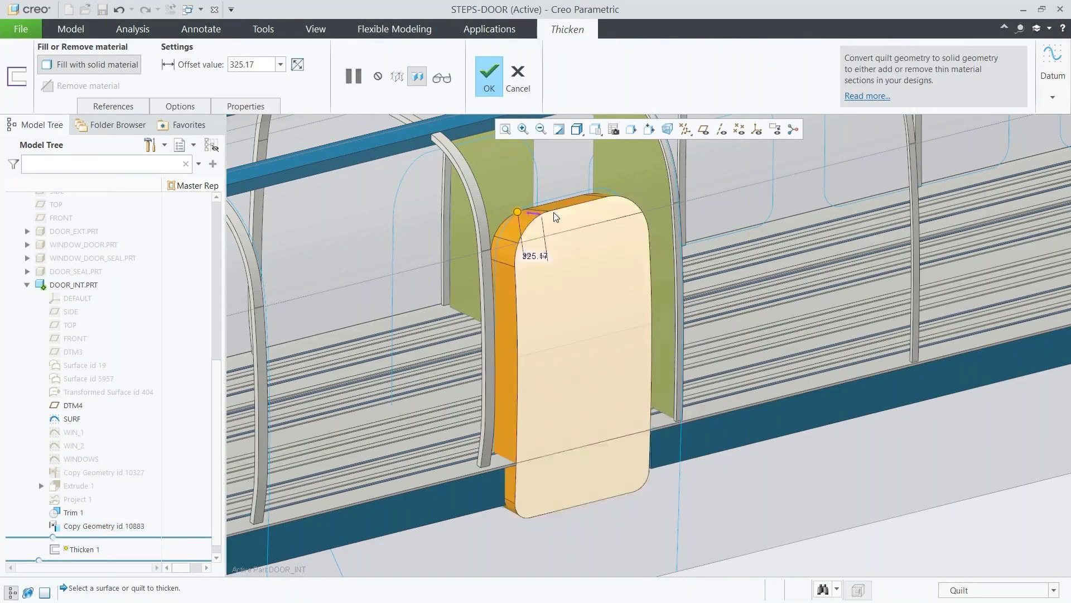
pyautogui.middleClick(538, 255)
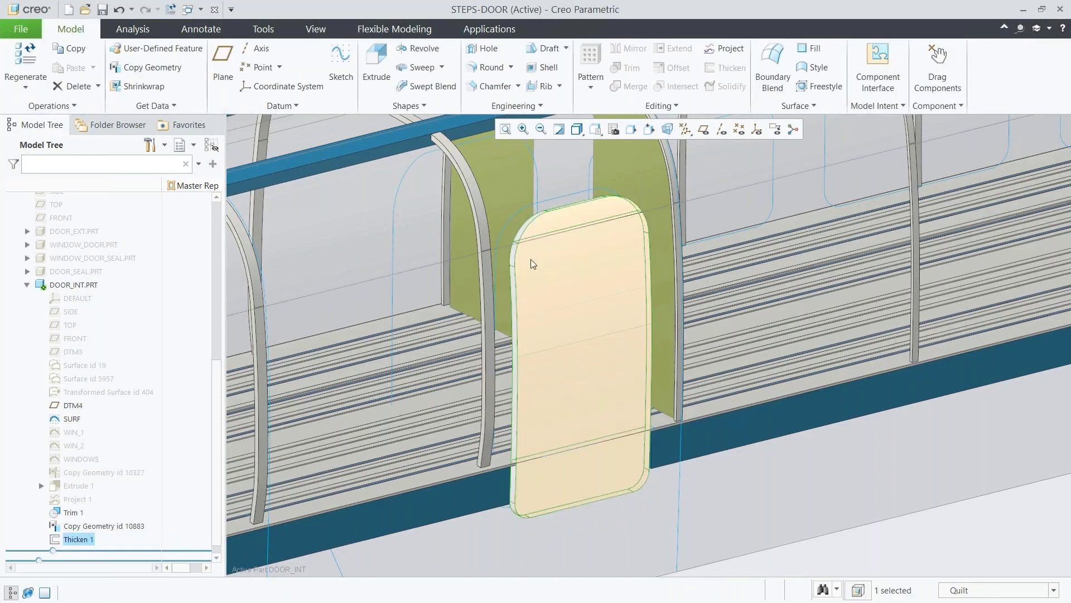
# Extrude the WINDOWS sketch 1075 deep as a material-removing cut to open the two window holes in the door panel.
pyautogui.click(81, 459)
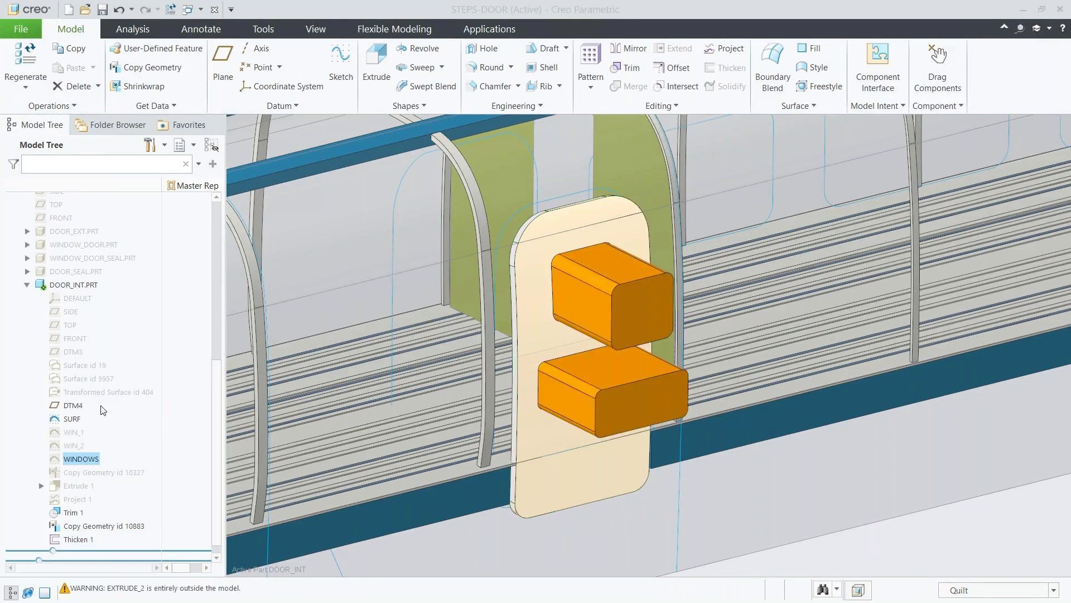
pyautogui.rightClick(326, 447)
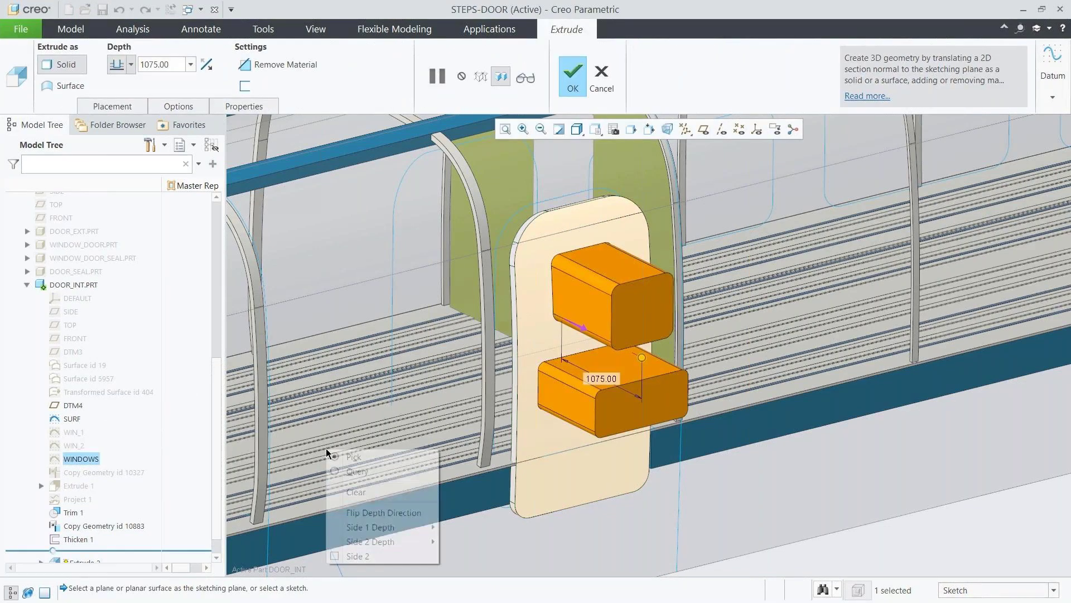
pyautogui.click(366, 407)
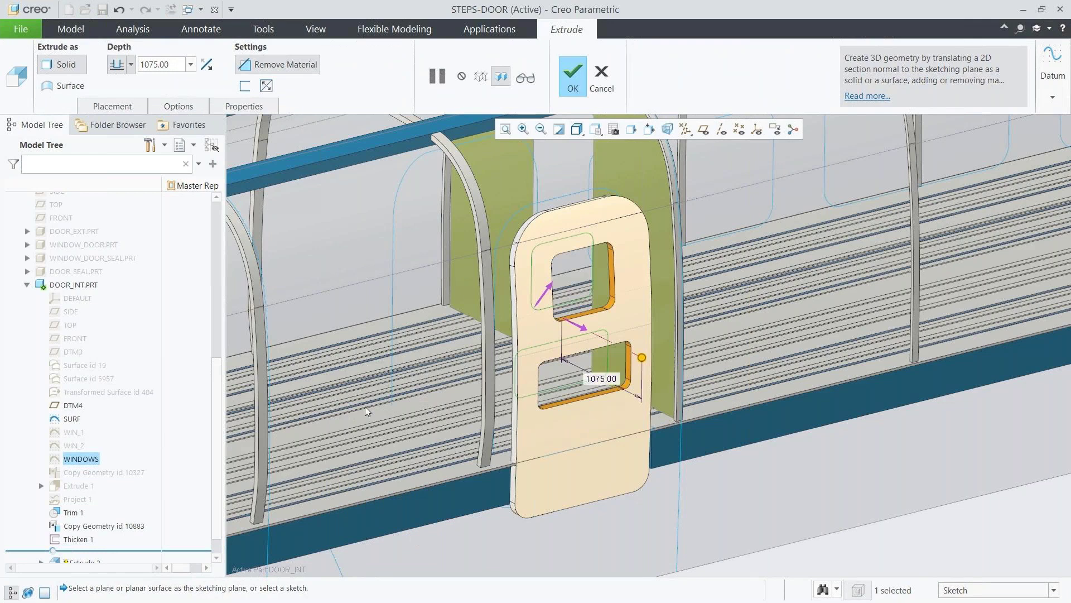
pyautogui.middleClick(365, 406)
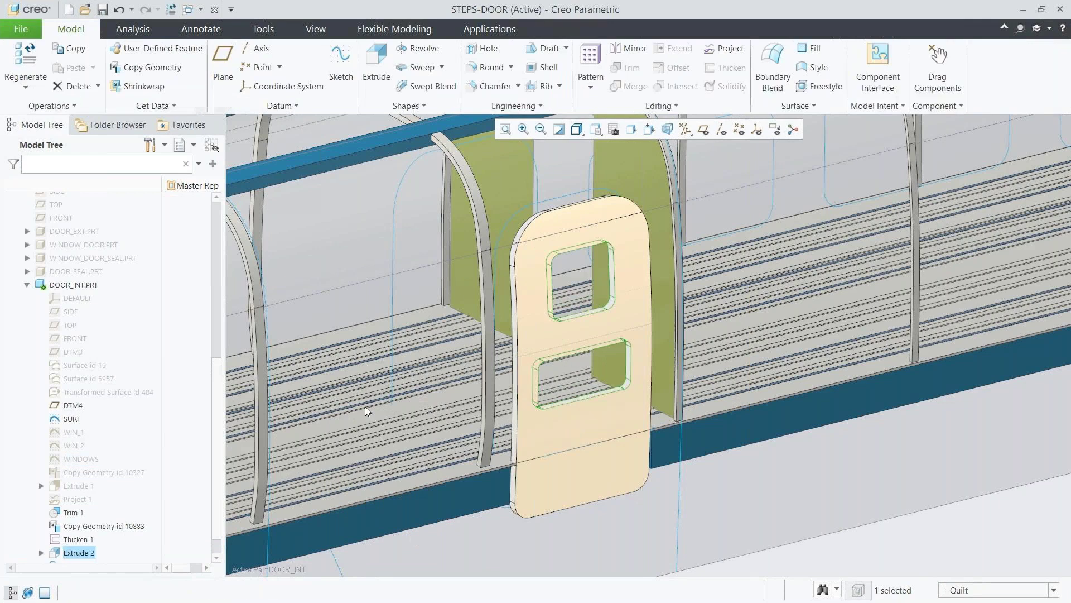
# Shell the inner door panel, removing the three large front faces and setting the wall thickness.
pyautogui.click(548, 67)
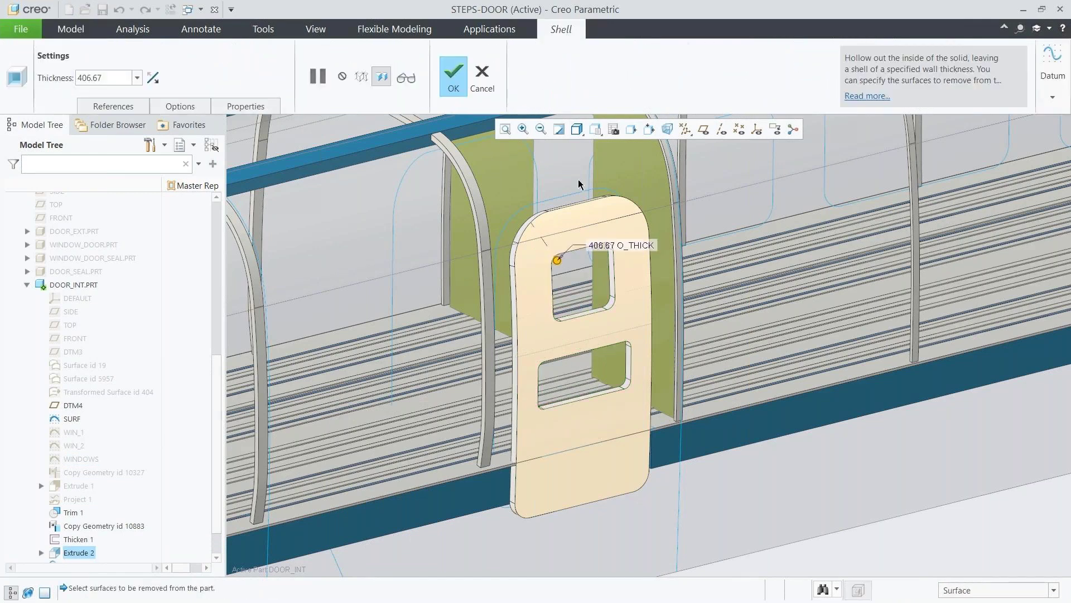
pyautogui.click(585, 217)
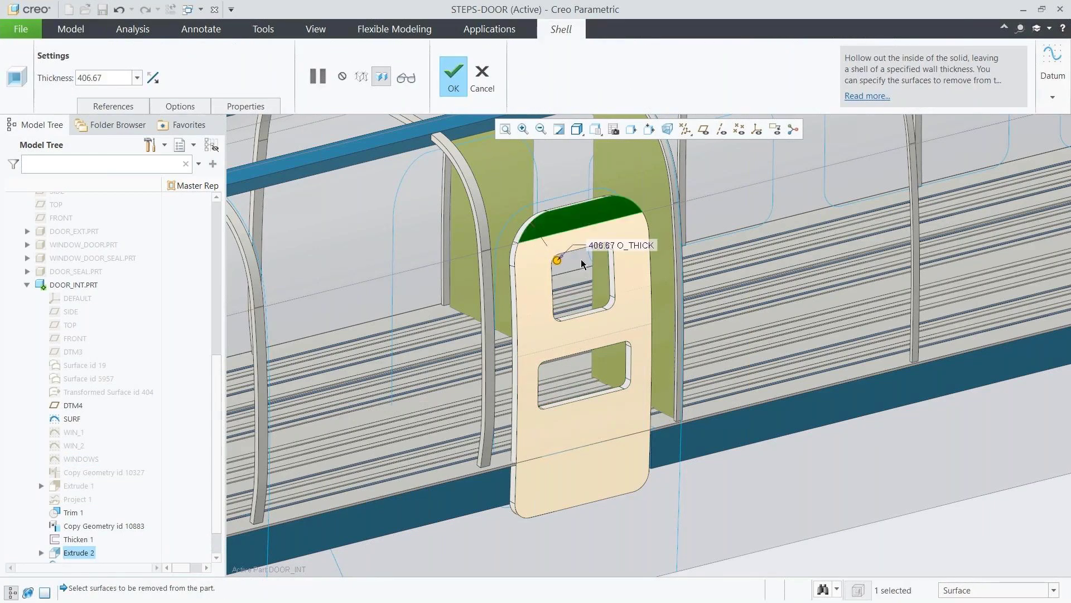
pyautogui.keyDown('ctrl'); pyautogui.click(571, 336); pyautogui.keyUp('ctrl')
pyautogui.keyDown('ctrl'); pyautogui.click(558, 473); pyautogui.keyUp('ctrl')
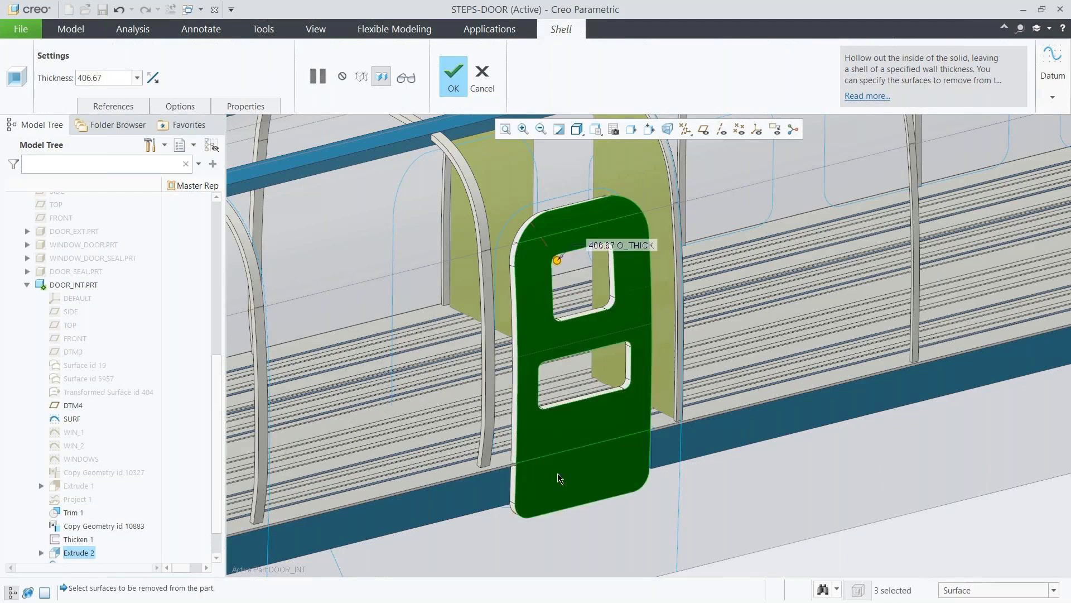
pyautogui.doubleClick(617, 244)
pyautogui.press('Return')
pyautogui.middleClick(618, 243)
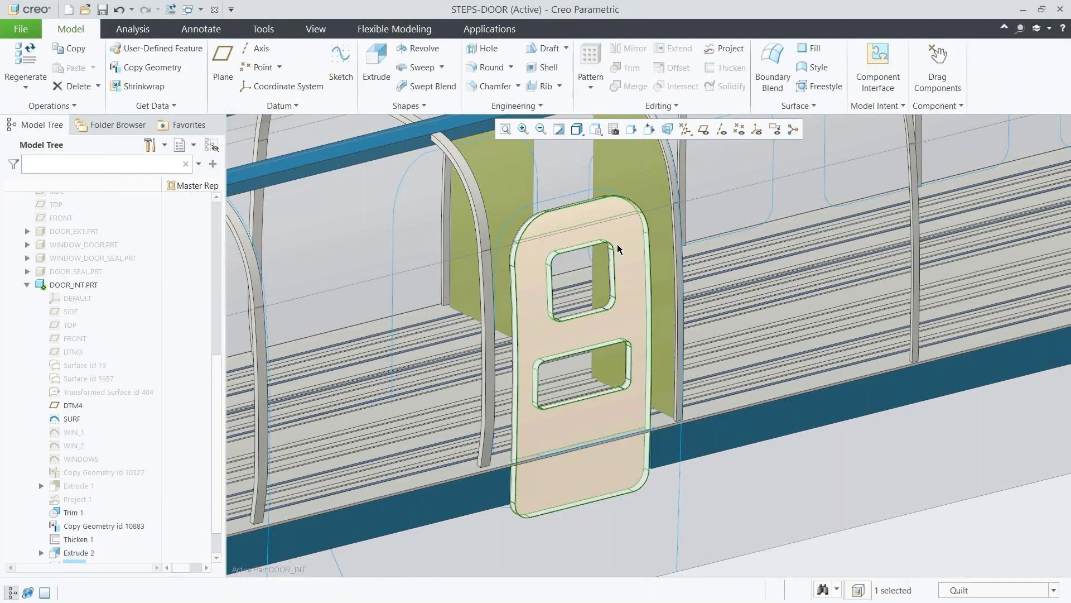
# Activate the top assembly and show DOOR_EXT.PRT, WINDOW_DOOR.PRT, WINDOW_DOOR_SEAL.PRT and DOOR_SEAL.PRT inside DOOR.ASM.
pyautogui.hotkey('ctrl', 'a')
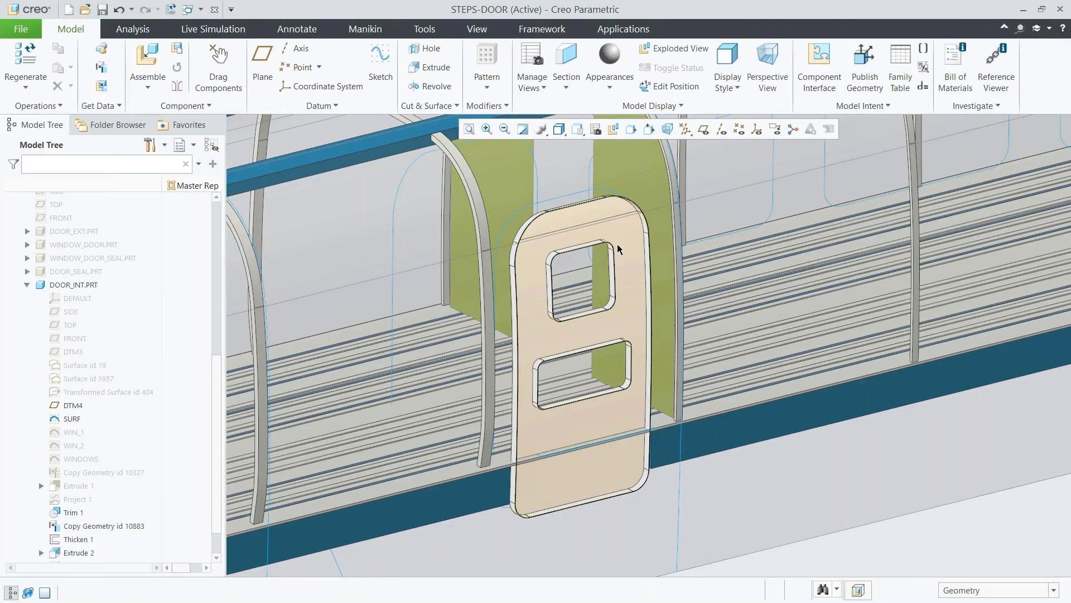
pyautogui.click(26, 285)
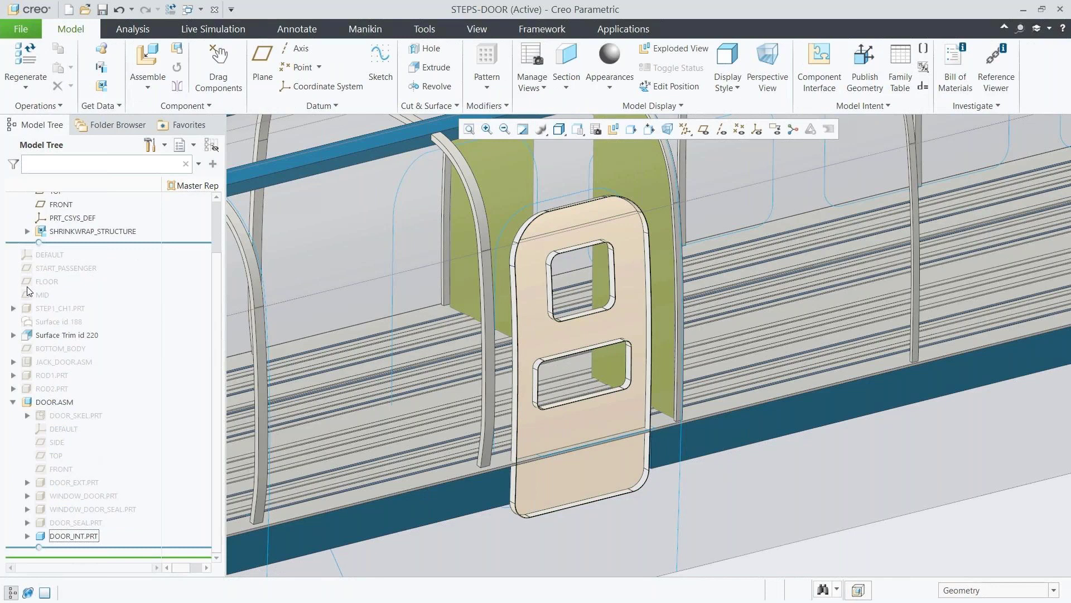
pyautogui.click(67, 482)
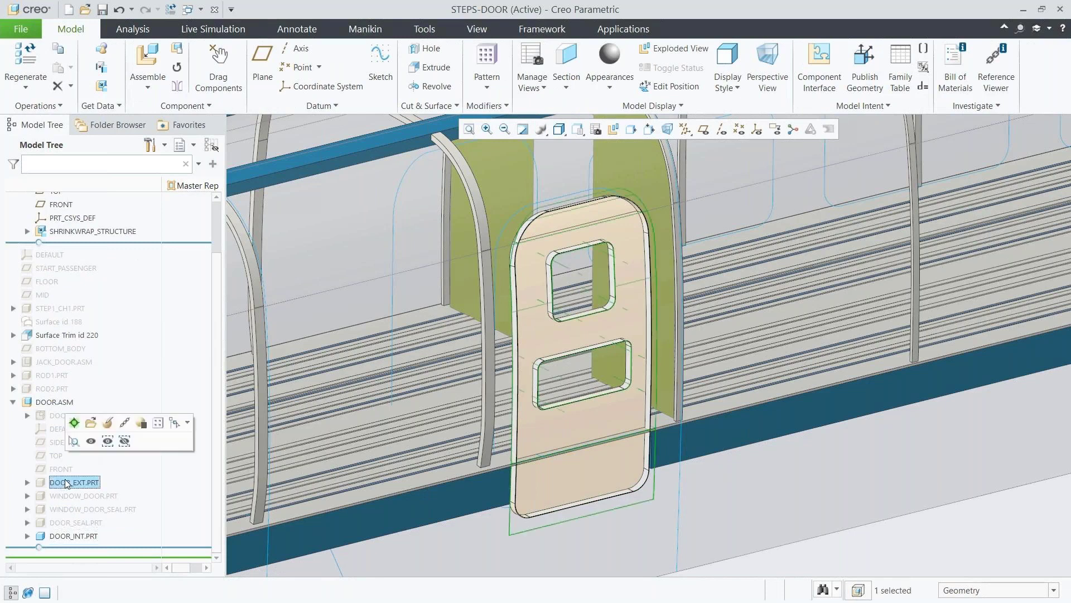
pyautogui.keyDown('shift'); pyautogui.click(68, 521); pyautogui.keyUp('shift')
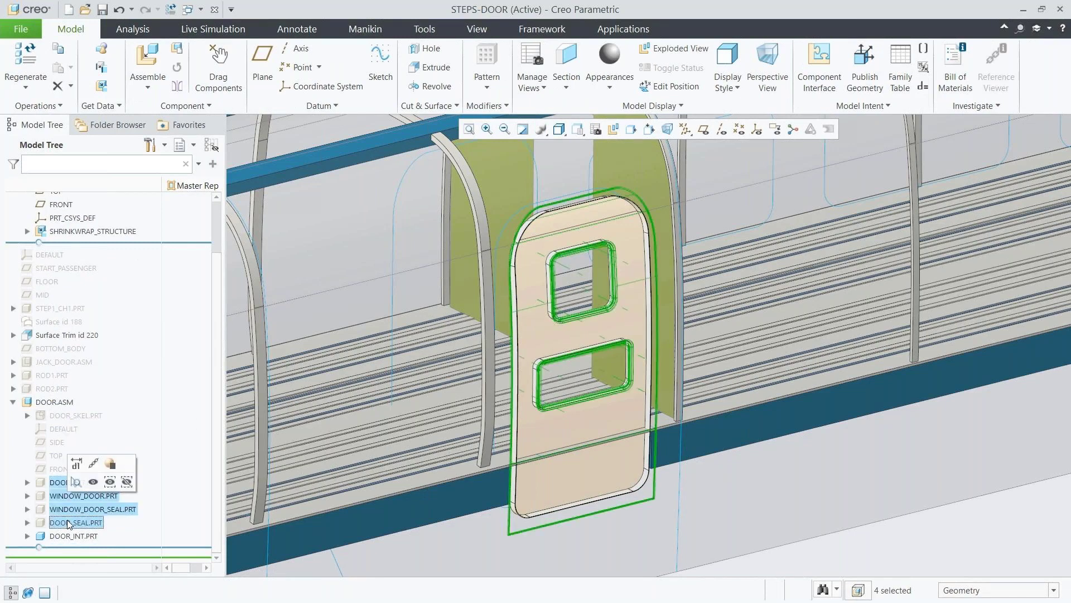
pyautogui.click(94, 482)
pyautogui.press('v')
pyautogui.press('3')
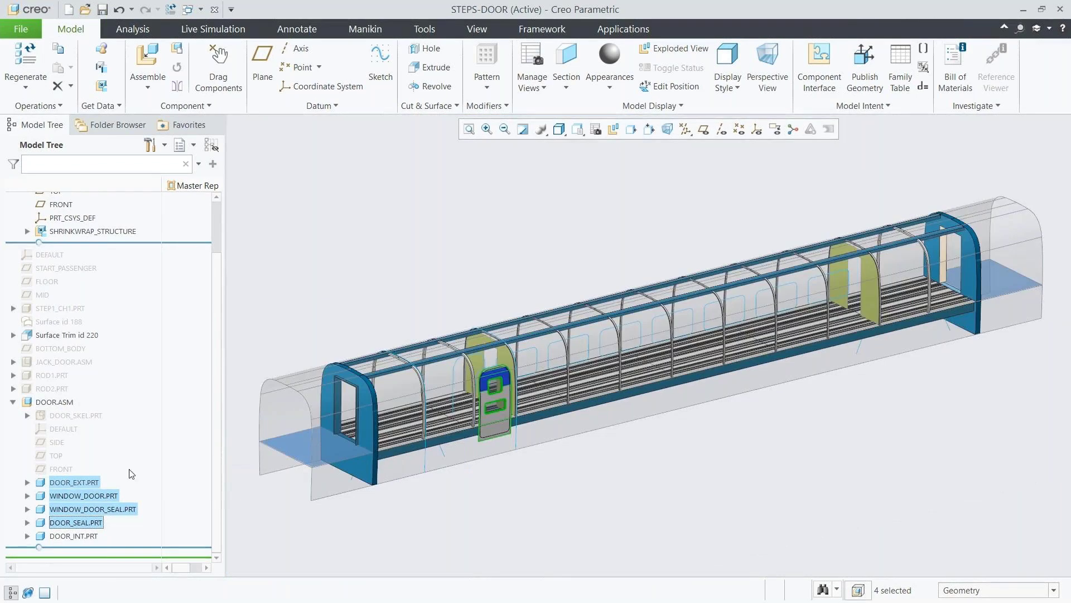
# Collapse and hide the STEPS-DOOR_SKEL.PRT skeleton in the assembly.
pyautogui.scroll(2, 218, 380)
pyautogui.scroll(-1, 221, 369)
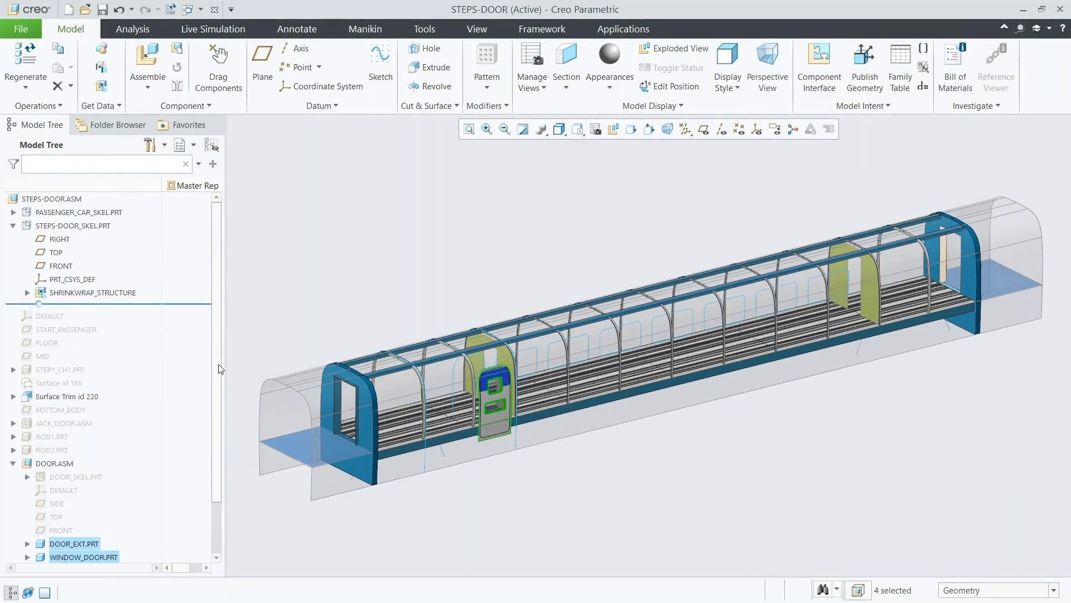
pyautogui.click(13, 225)
pyautogui.click(39, 226)
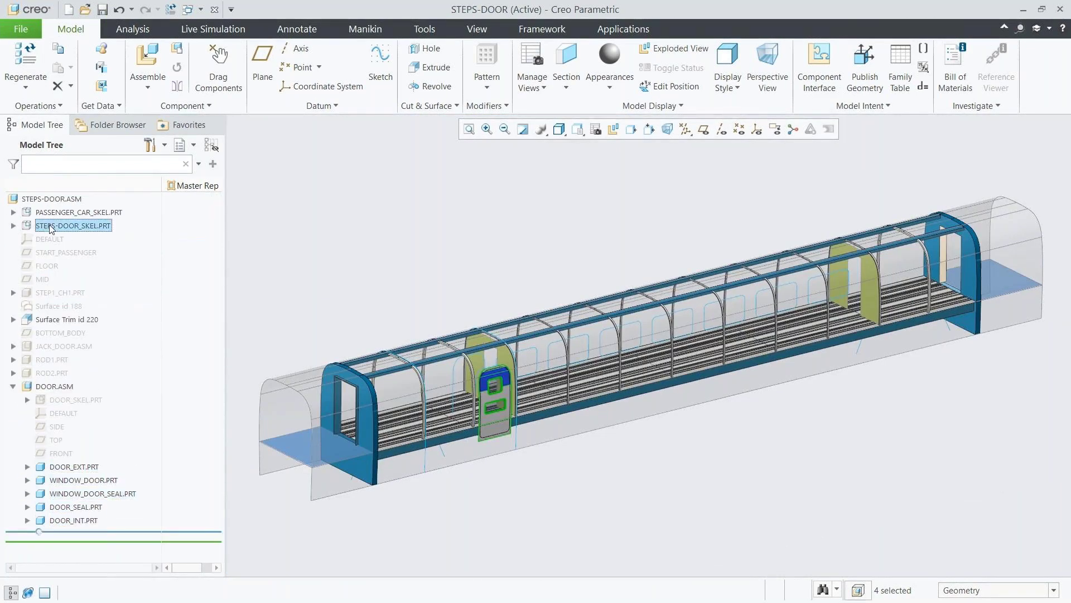
pyautogui.click(78, 190)
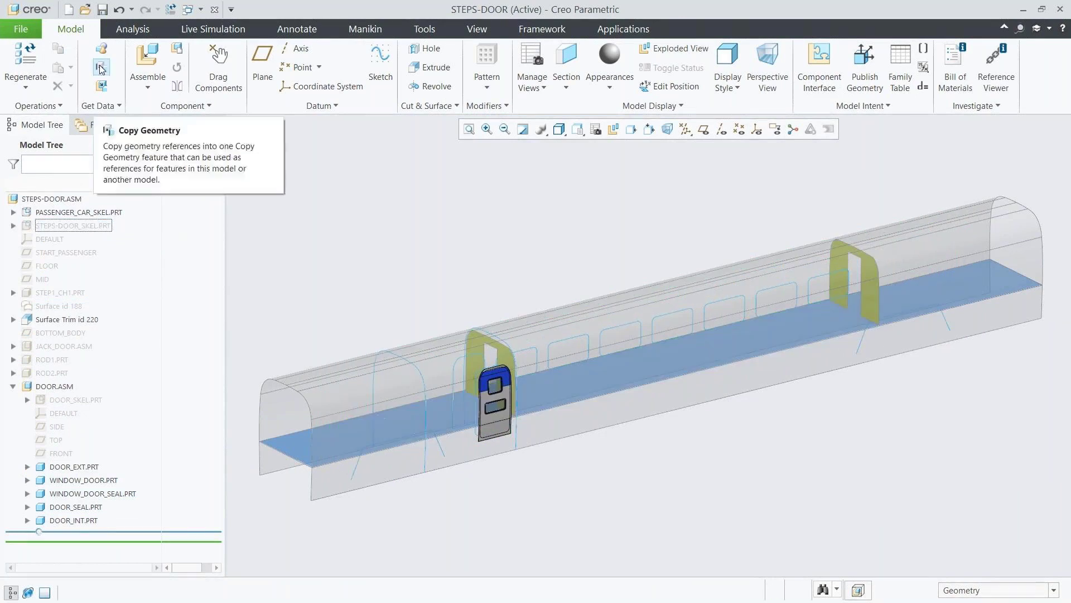
# Save STEPS-DOOR.ASM and close its window to return to TRAIN.ASM.
pyautogui.click(102, 11)
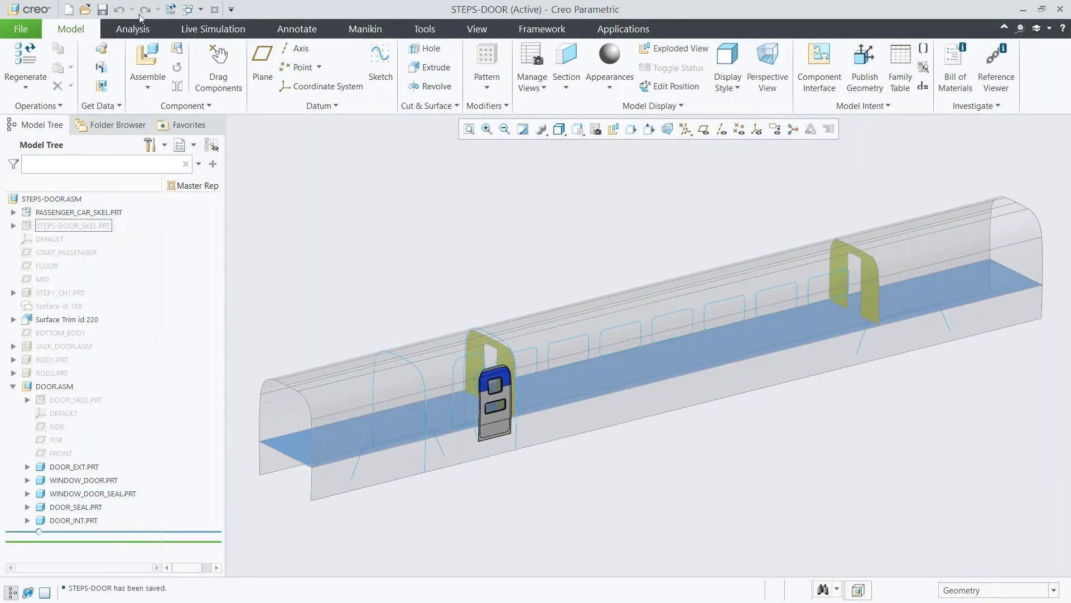
pyautogui.click(215, 9)
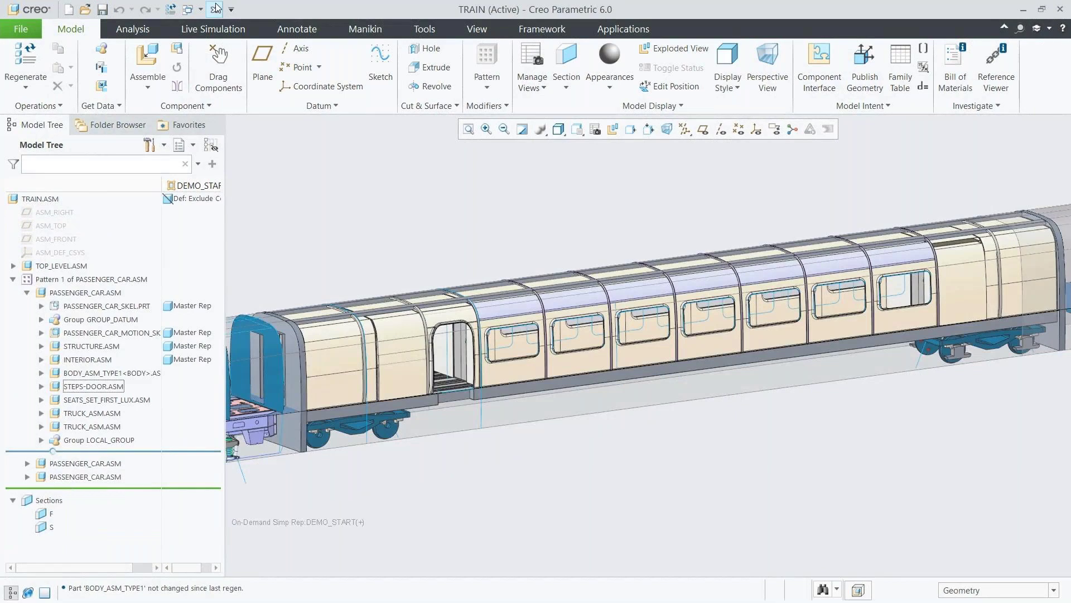
# Set the representation of STEPS-DOOR.ASM in the first passenger car to Master.
pyautogui.click(95, 386)
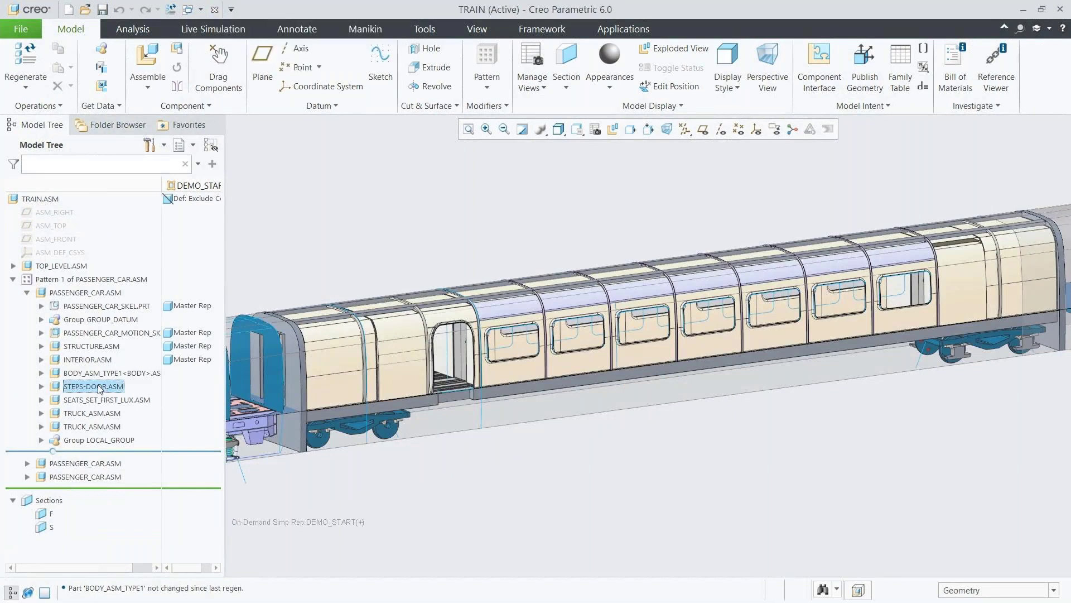
pyautogui.rightClick(98, 387)
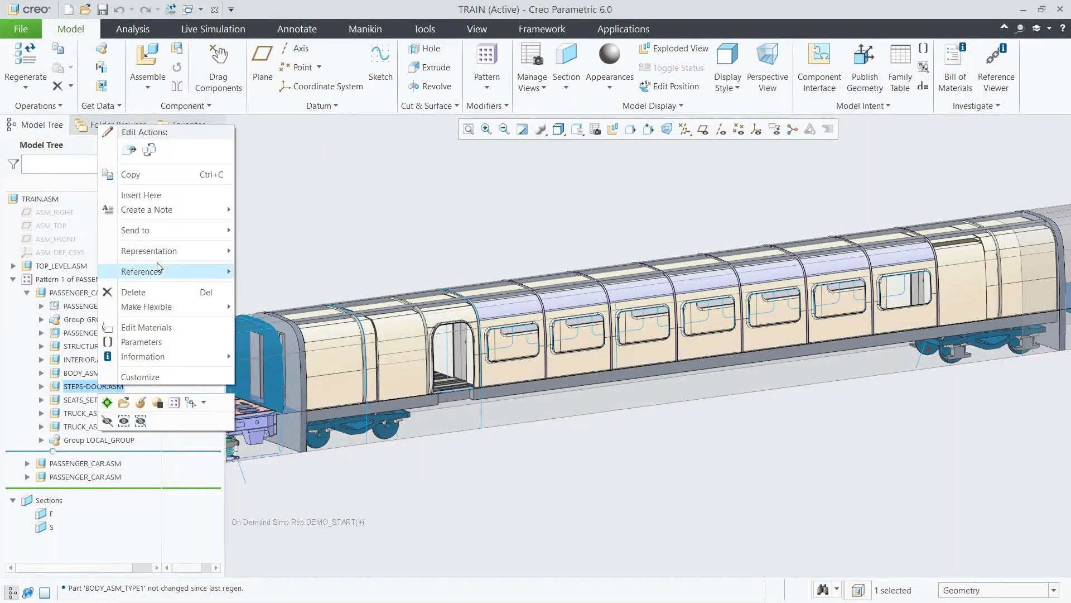
pyautogui.moveTo(161, 251)
pyautogui.click(266, 267)
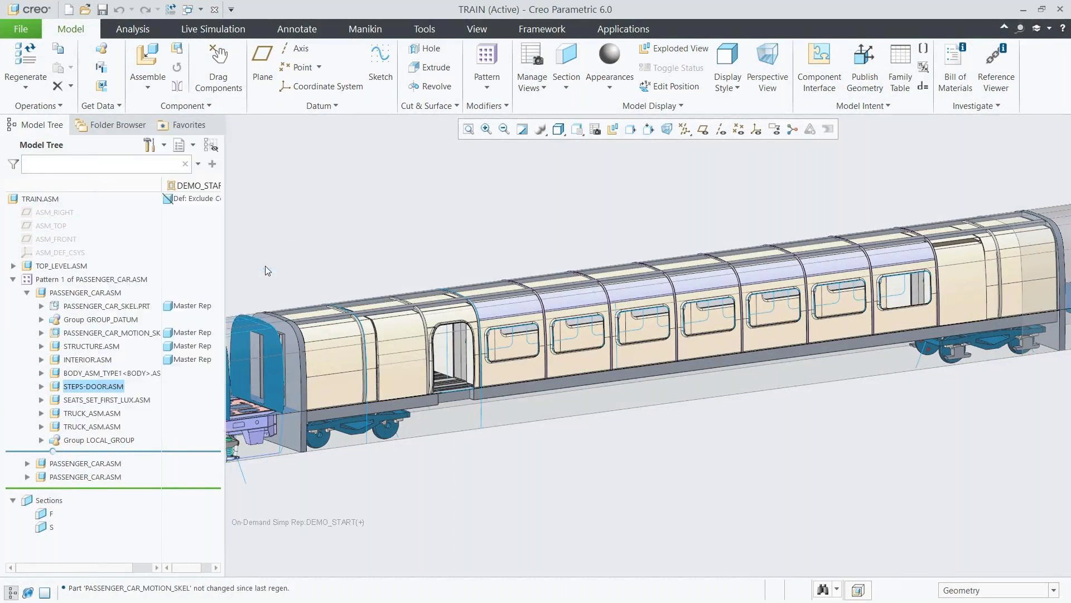
# Set the representation of SEATS_SET_FIRST_LUX.ASM and both TRUCK_ASM.ASM components to Master.
pyautogui.click(109, 402)
pyautogui.keyDown('shift'); pyautogui.click(92, 426); pyautogui.keyUp('shift')
pyautogui.rightClick(107, 425)
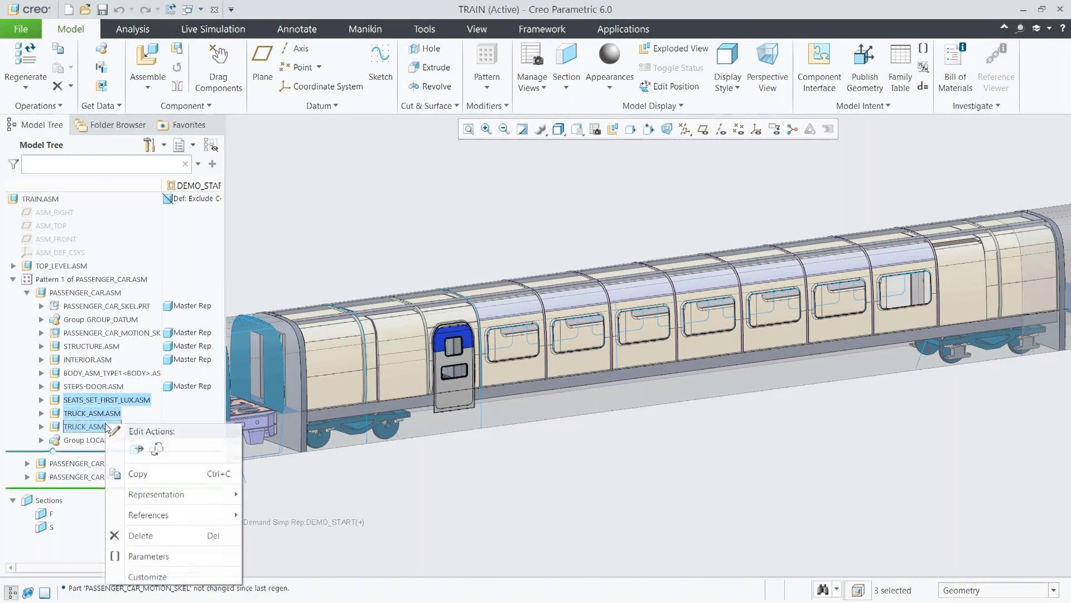
pyautogui.moveTo(157, 495)
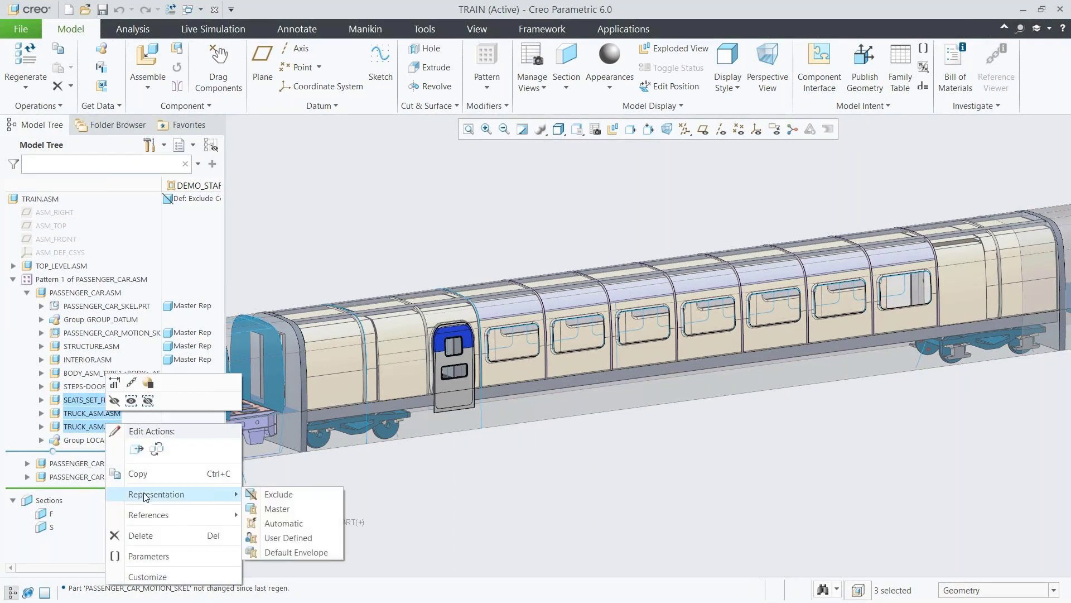
pyautogui.click(268, 507)
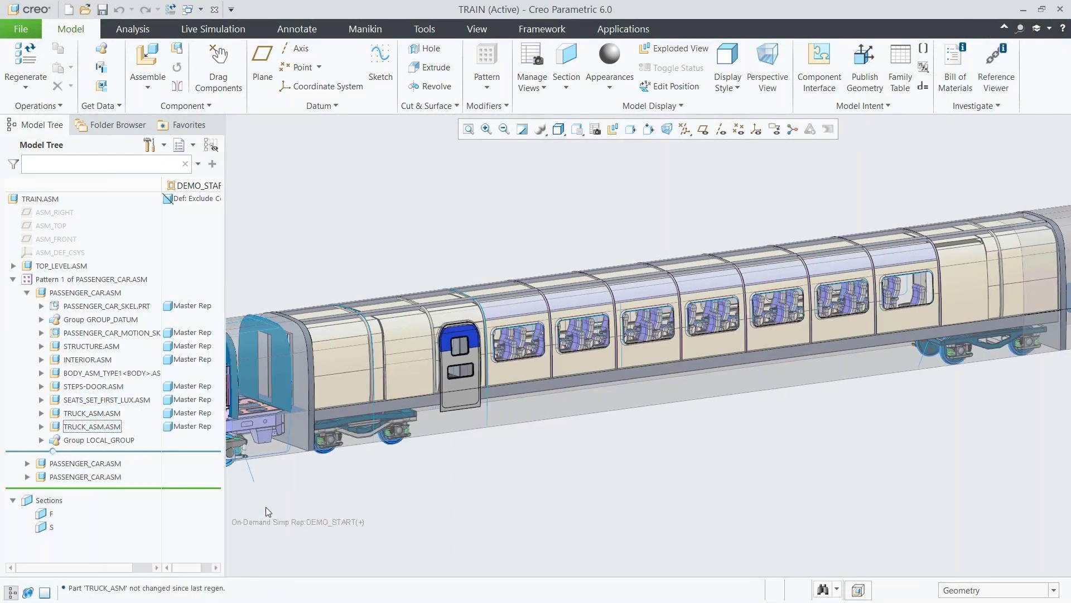
# Set the representation of the BODY_ASM_TYPE1 assembly in the first passenger car to Master.
pyautogui.click(98, 373)
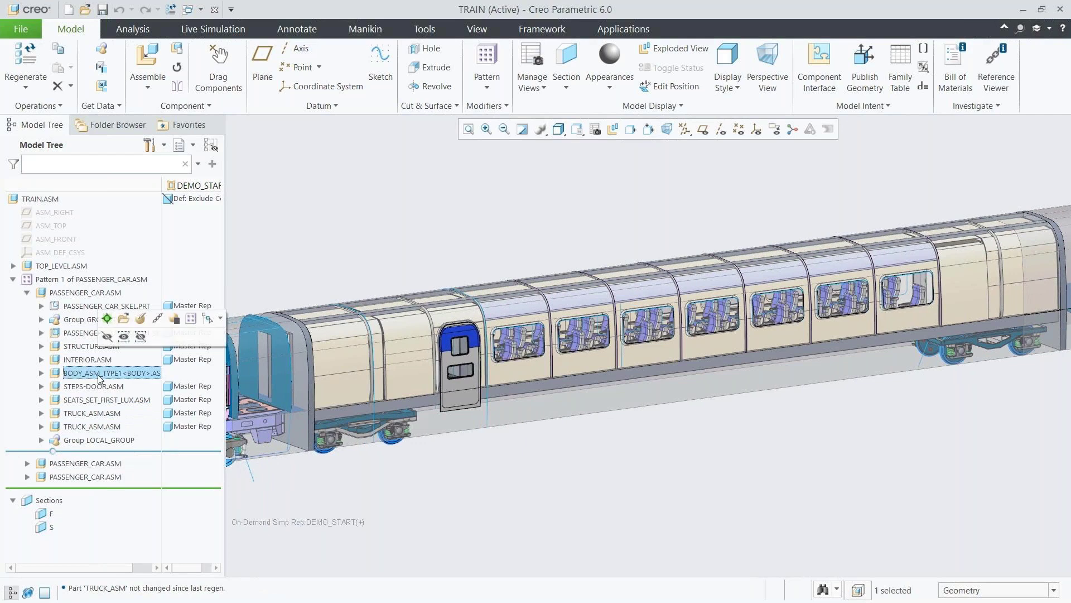
pyautogui.rightClick(98, 374)
pyautogui.moveTo(168, 240)
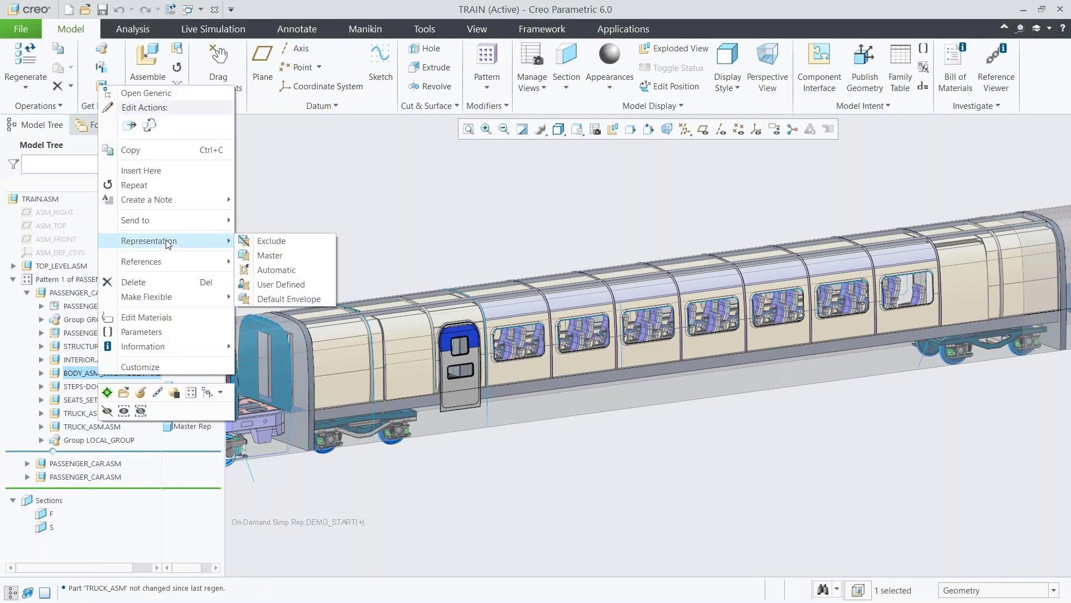
pyautogui.click(264, 253)
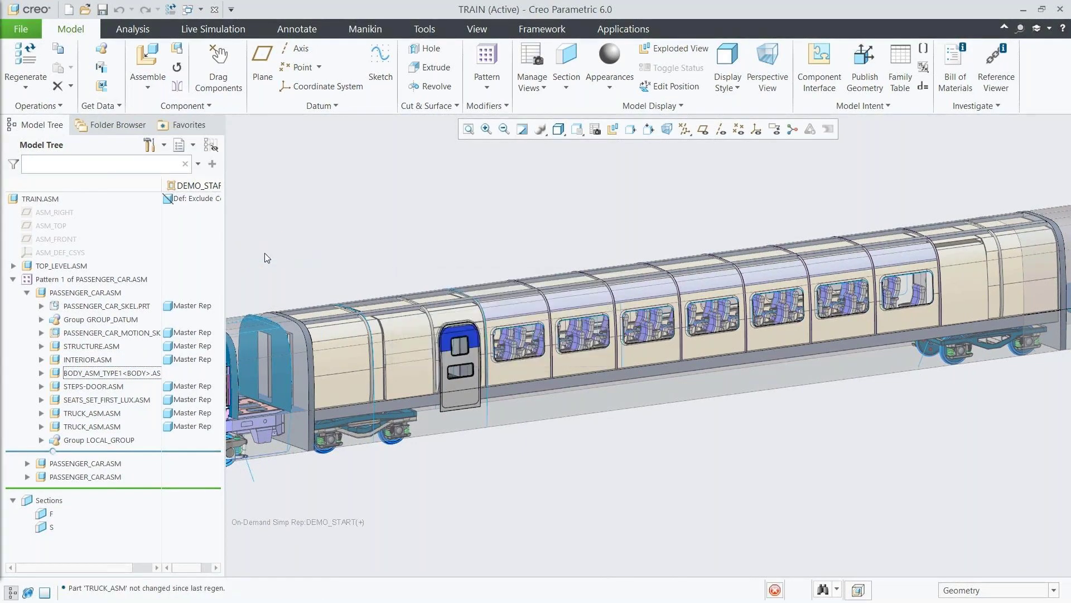
# Erase all objects that are not displayed from the session.
pyautogui.click(21, 28)
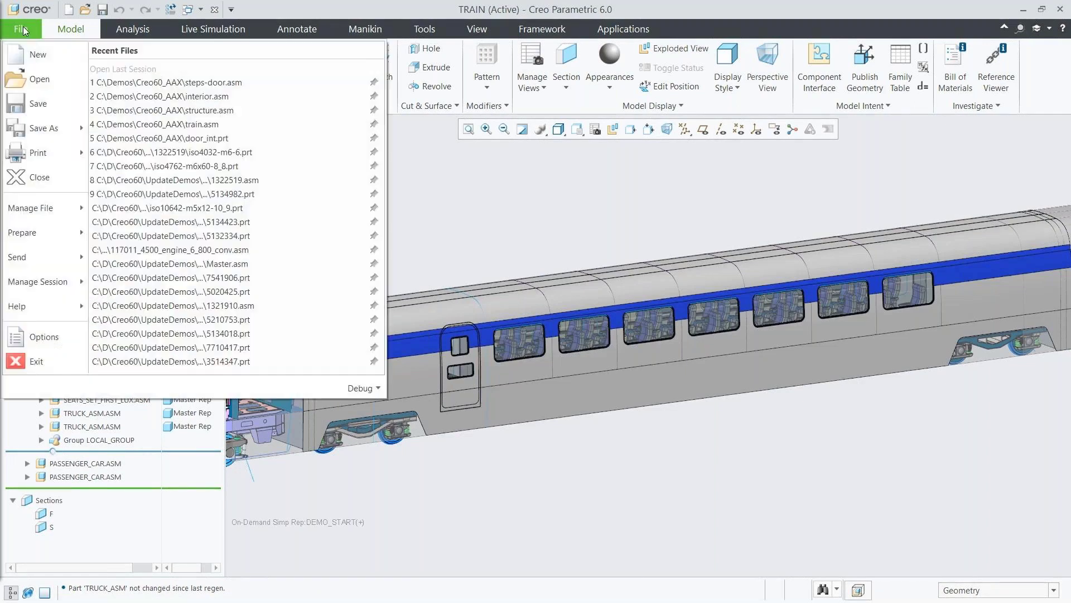
pyautogui.moveTo(45, 281)
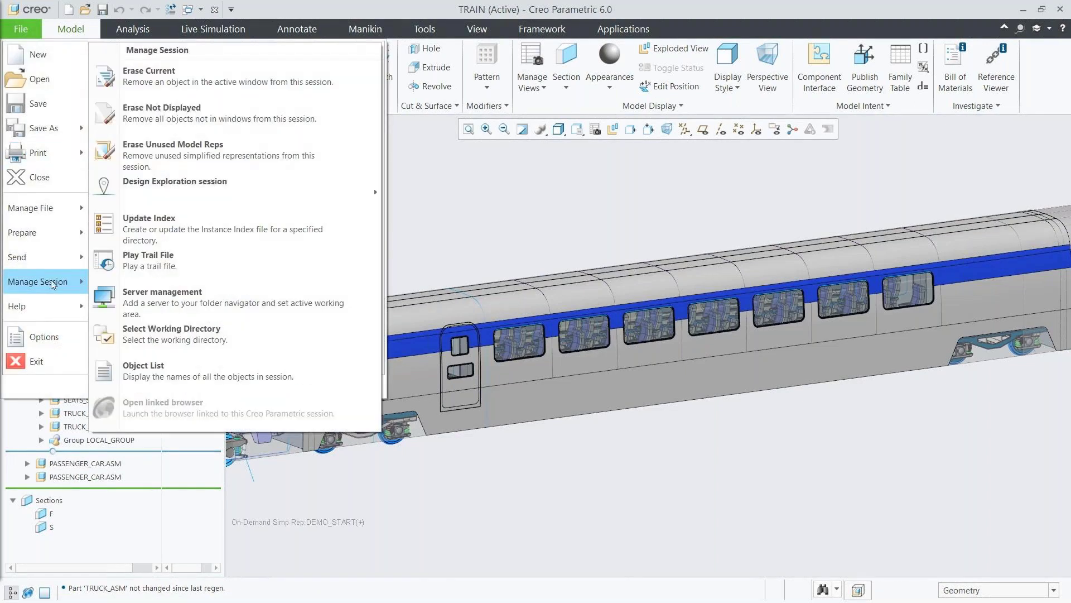
pyautogui.click(182, 126)
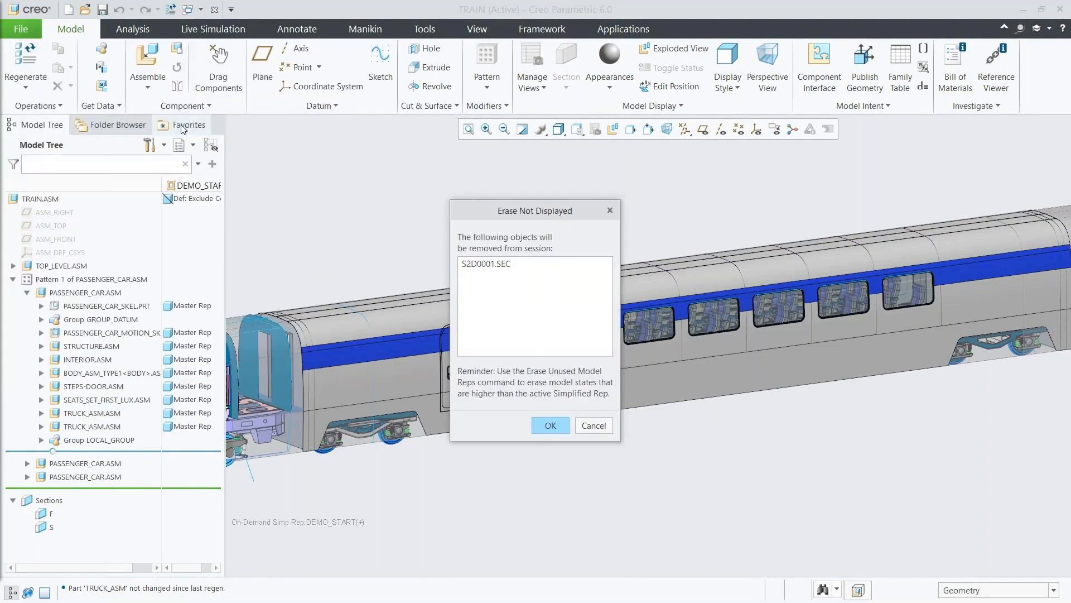
pyautogui.click(543, 424)
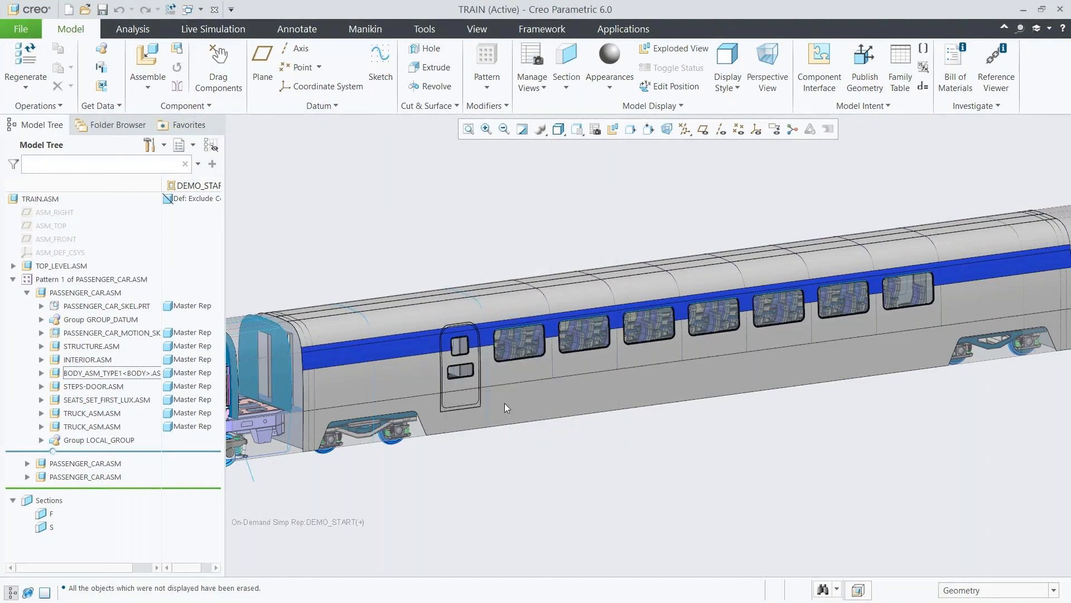
# Start a Design Exploration session named Train.
pyautogui.click(20, 29)
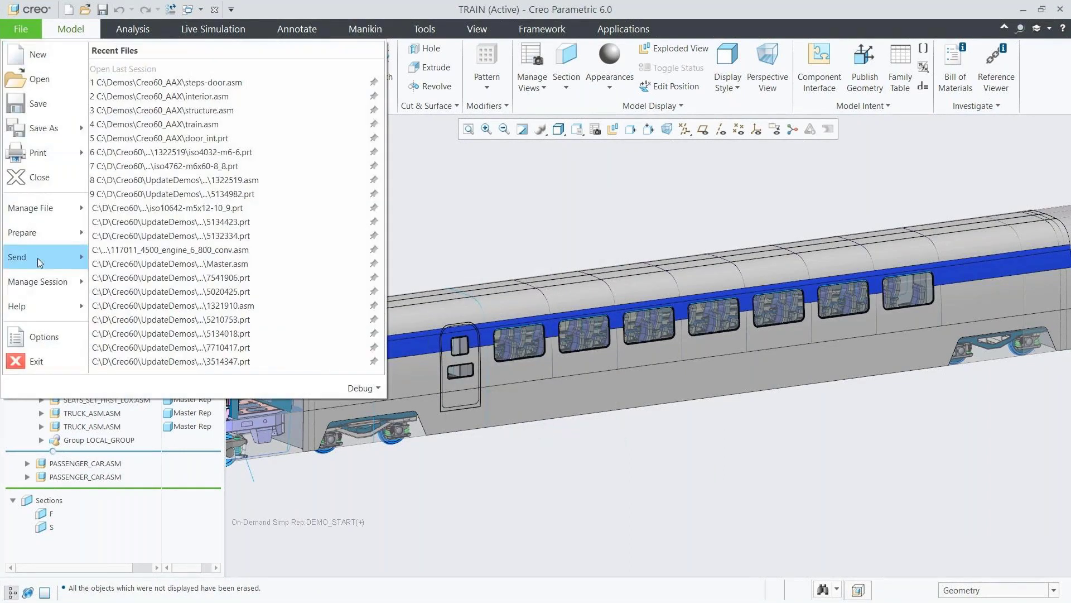
pyautogui.moveTo(44, 286)
pyautogui.moveTo(273, 194)
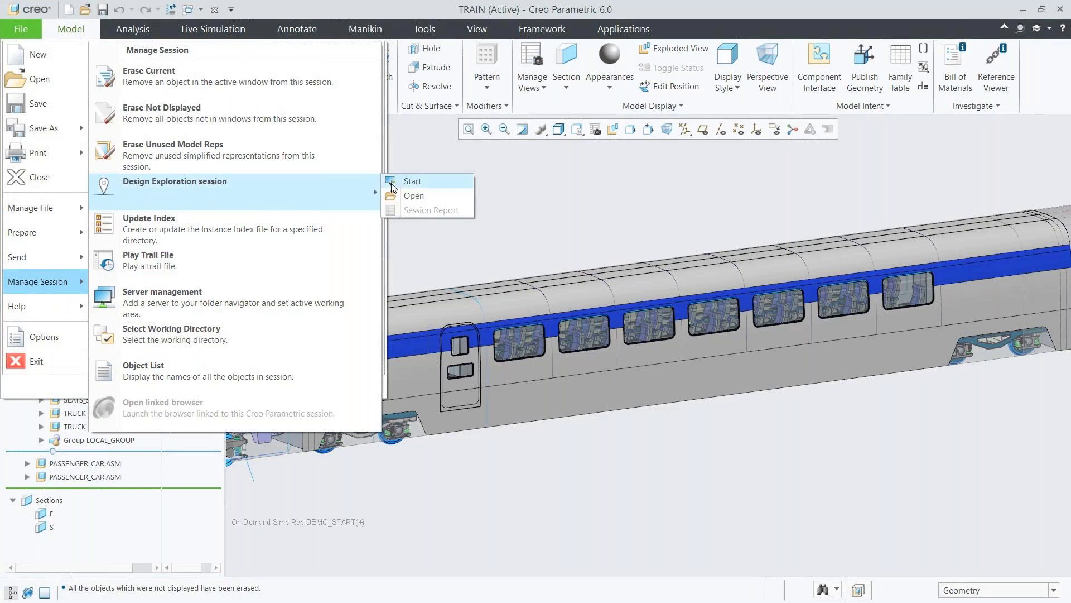
pyautogui.click(407, 182)
pyautogui.write('Train')
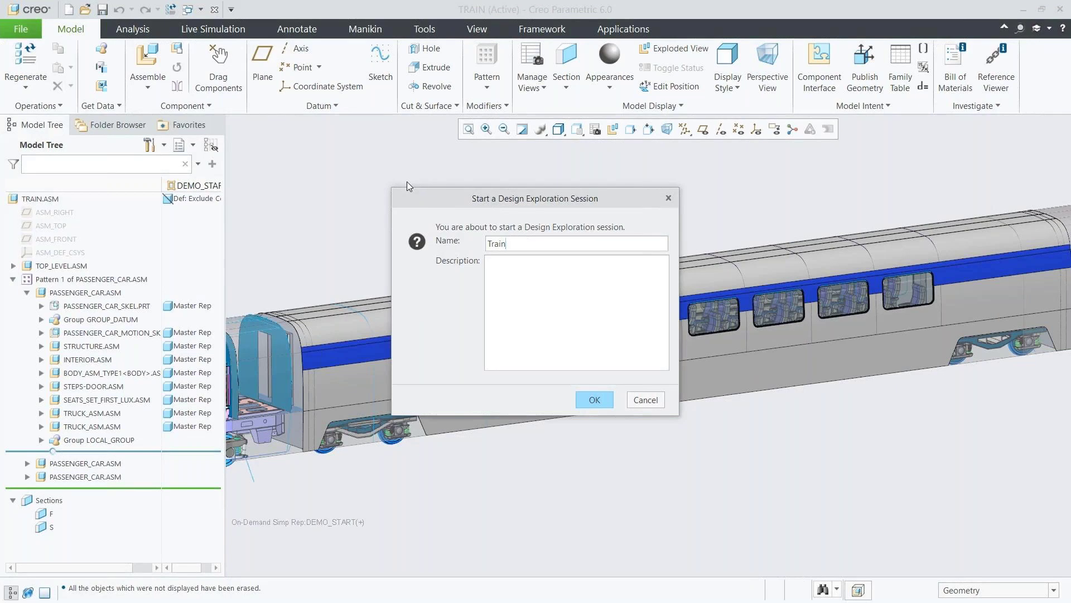
pyautogui.click(594, 400)
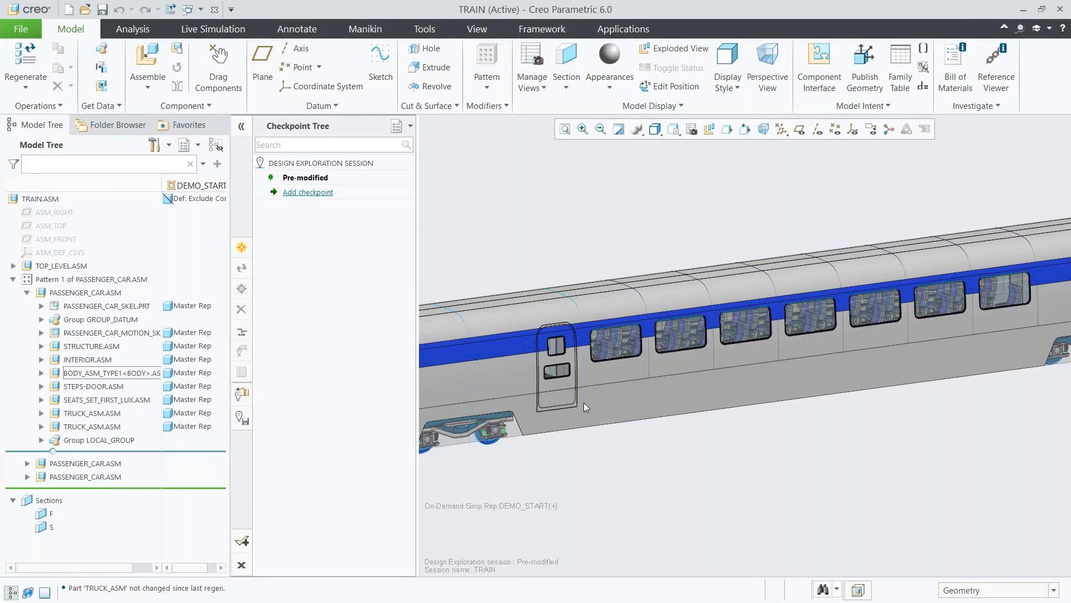
# Activate section F and open the TRAIN_PROFILE_NEW sketch in the first car's PASSENGER_CAR_SKEL.PRT for editing.
pyautogui.click(51, 513)
pyautogui.click(58, 438)
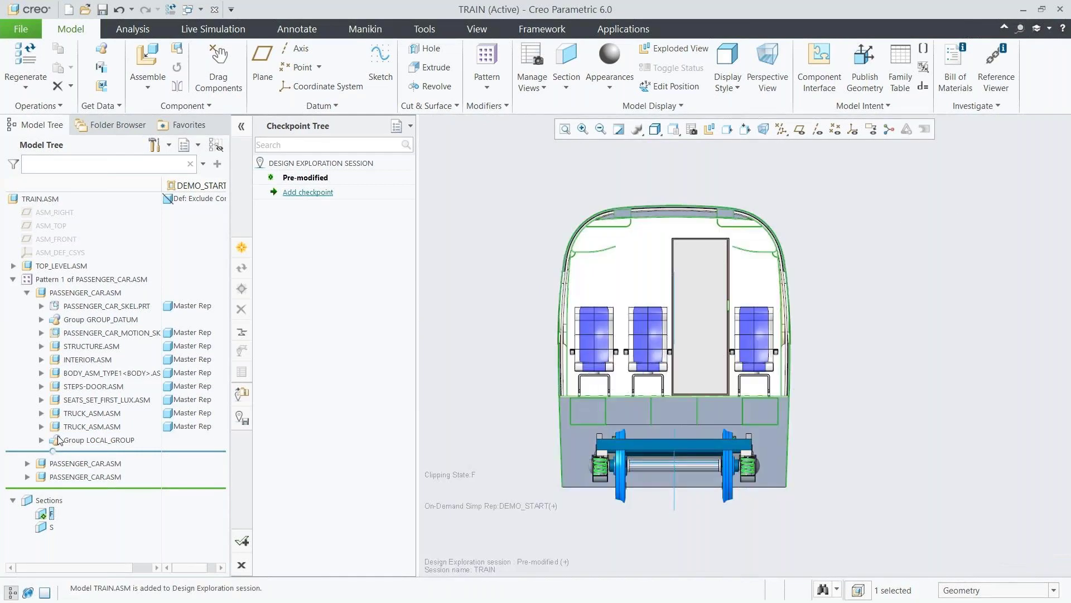
pyautogui.click(41, 306)
pyautogui.scroll(-3, 43, 311)
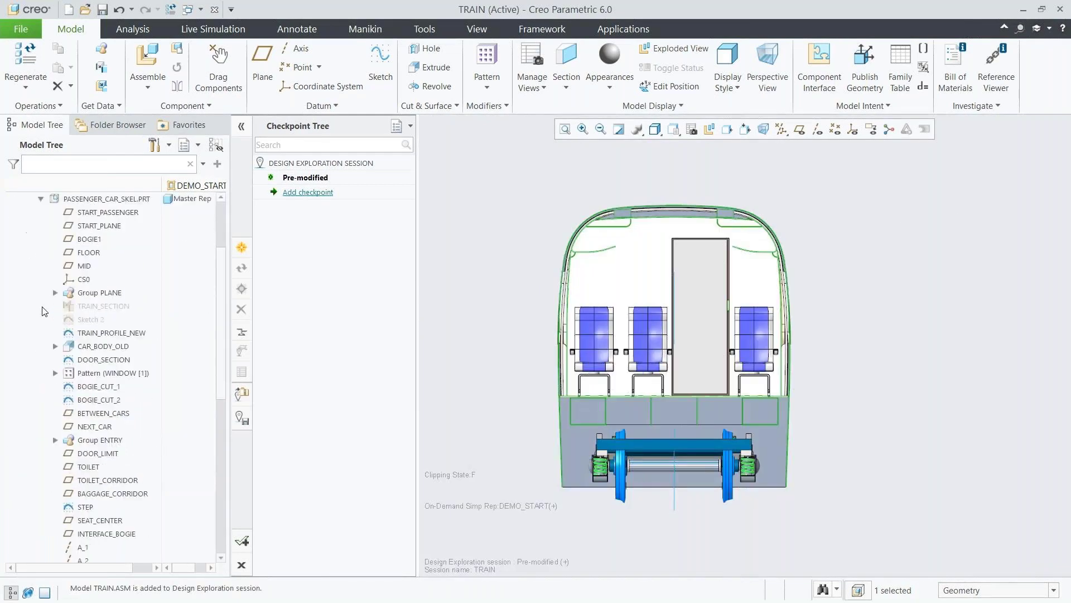
pyautogui.click(89, 332)
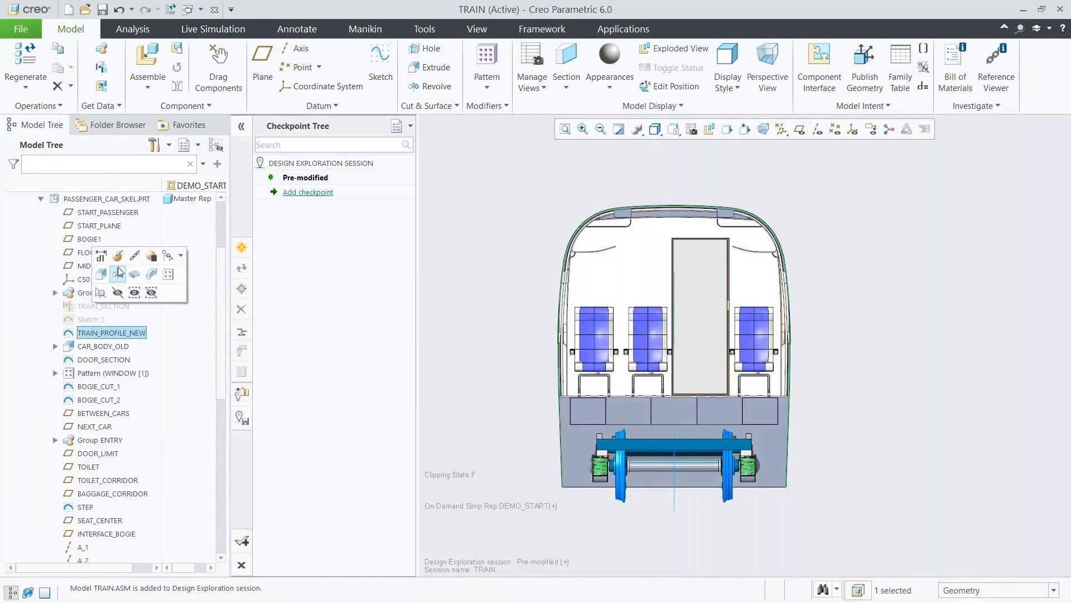
pyautogui.click(122, 261)
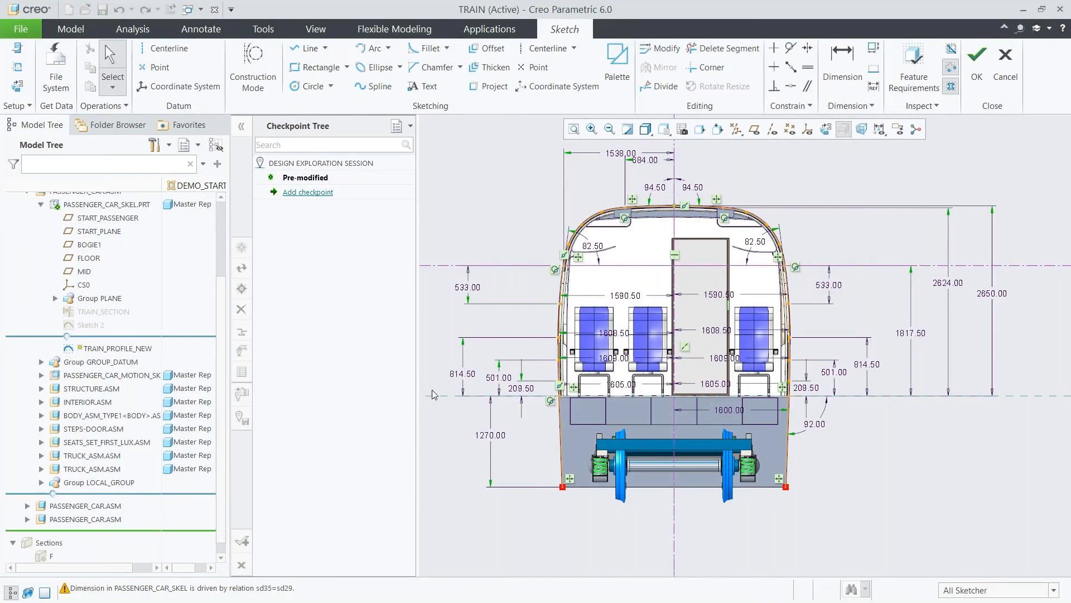
# Set the angle of the profile's lower side wall to 100 degrees, accept the sketch and regenerate the train.
pyautogui.doubleClick(814, 424)
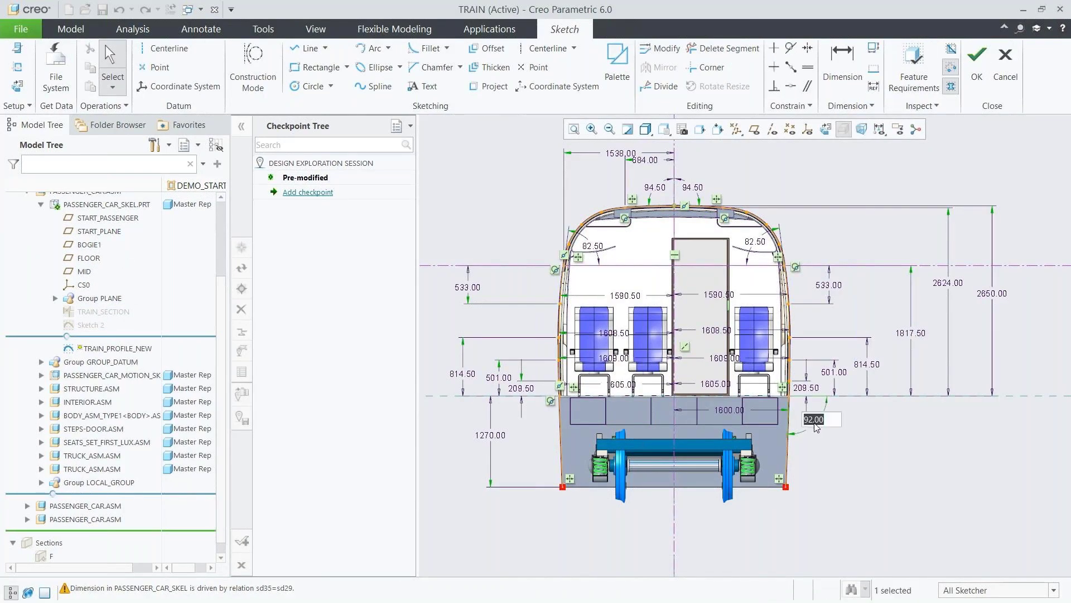
pyautogui.write('100')
pyautogui.press('Return')
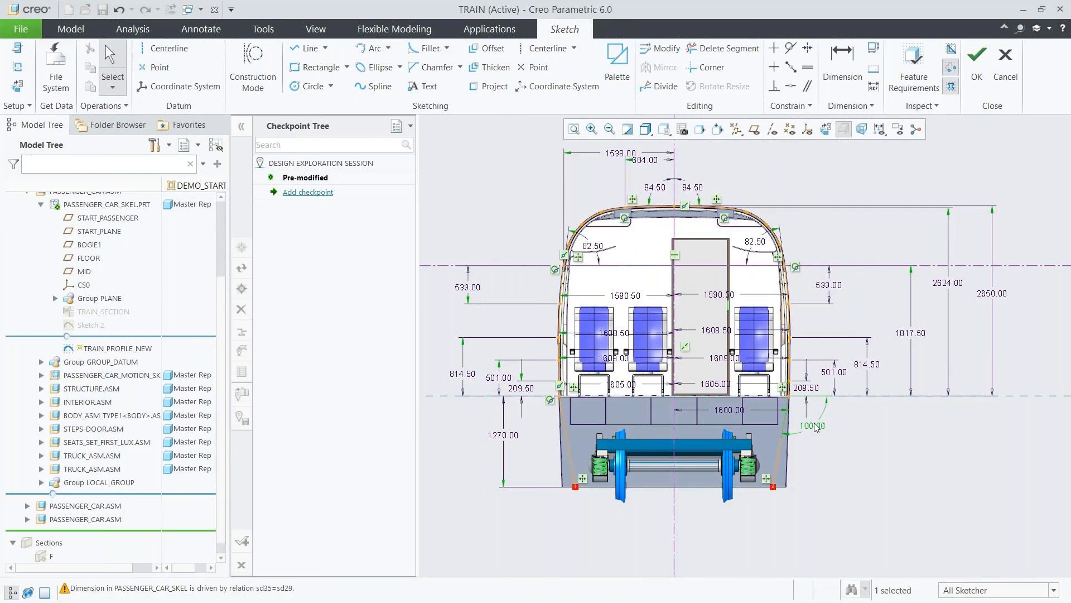
pyautogui.rightClick(858, 428)
pyautogui.click(889, 397)
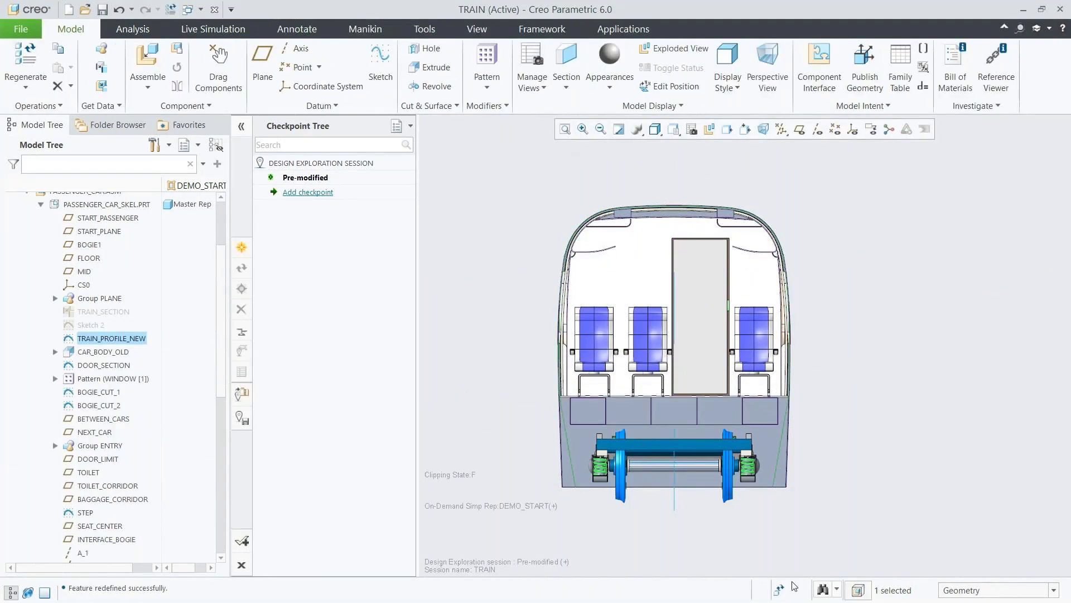
pyautogui.click(781, 589)
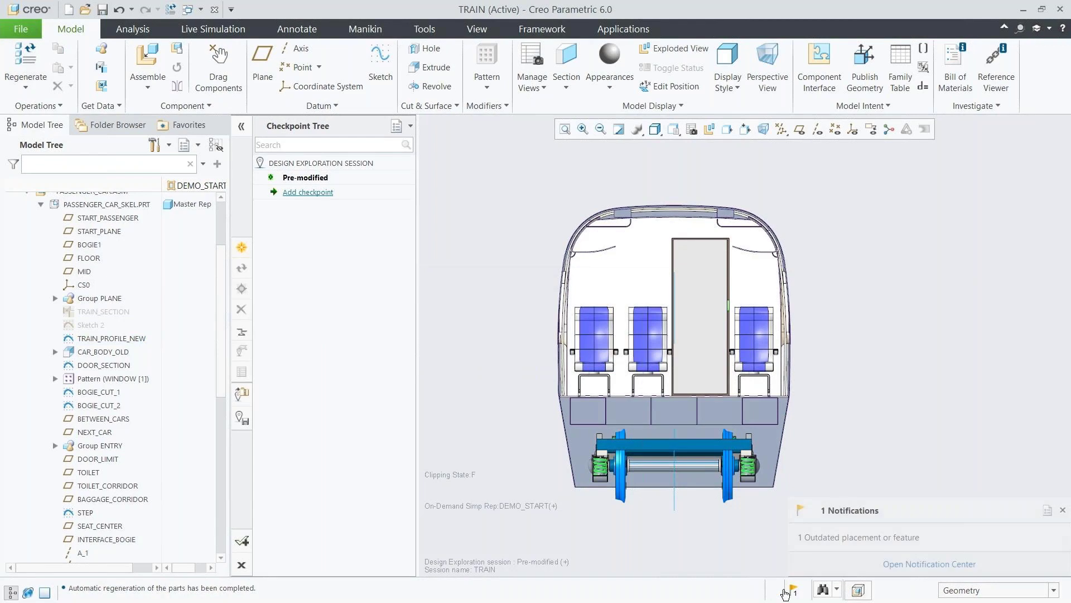
# Check the regeneration notification and locate its outdated Copy Geometry feature of DOOR_INT.PRT in the model tree.
pyautogui.click(827, 539)
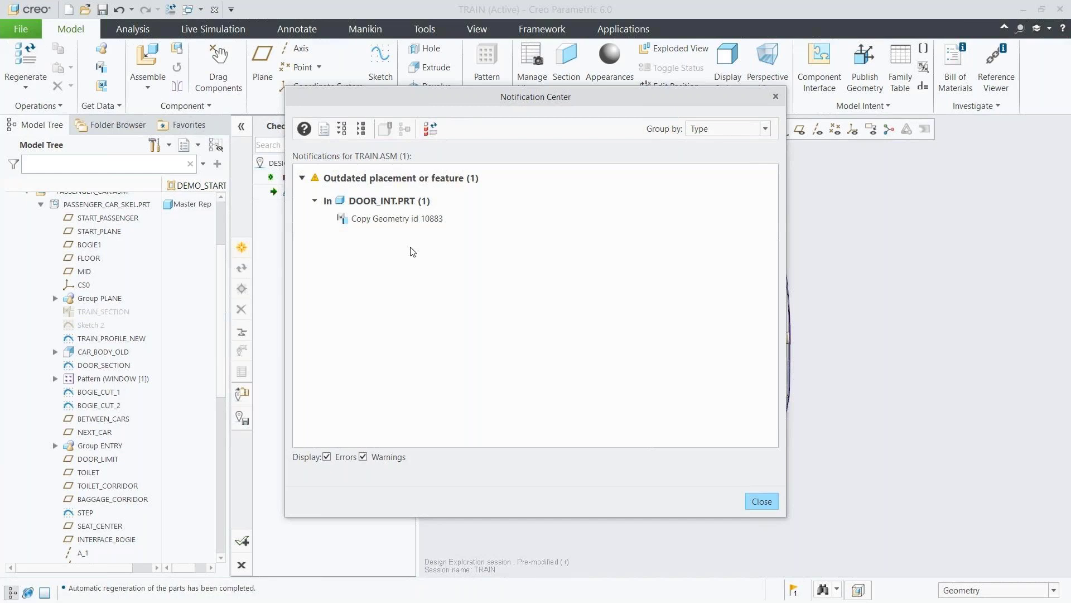
pyautogui.click(402, 221)
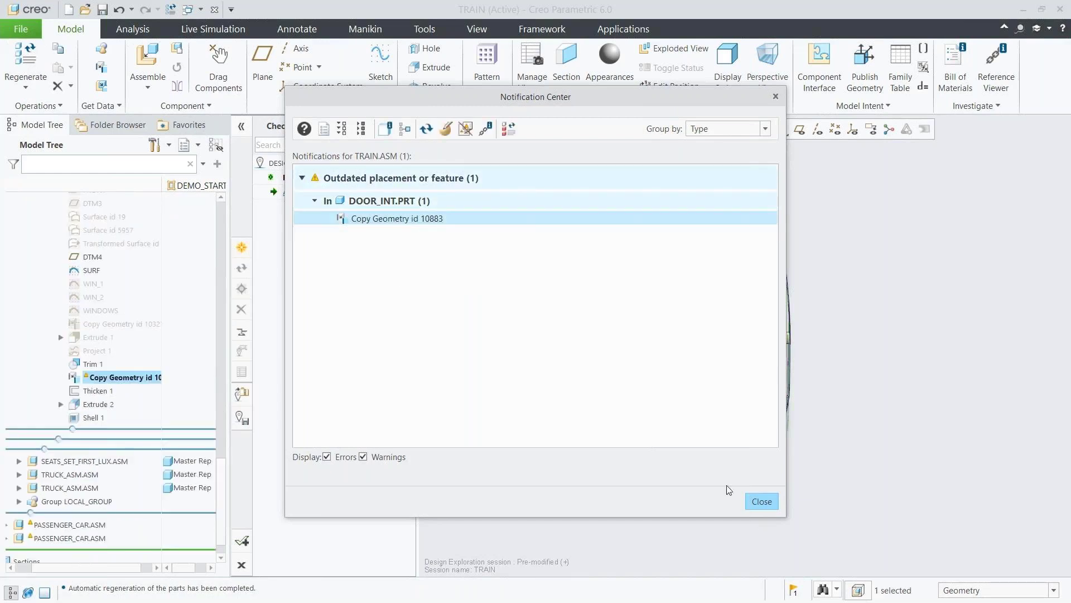
pyautogui.click(761, 500)
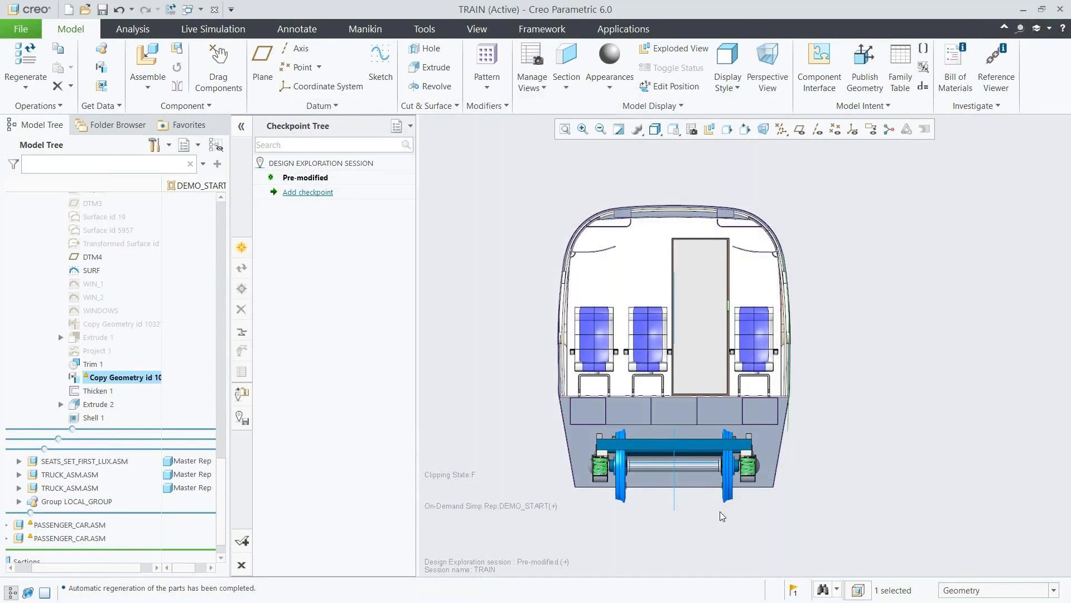
# Deactivate section F to restore the unclipped view of the train.
pyautogui.scroll(-2, 220, 538)
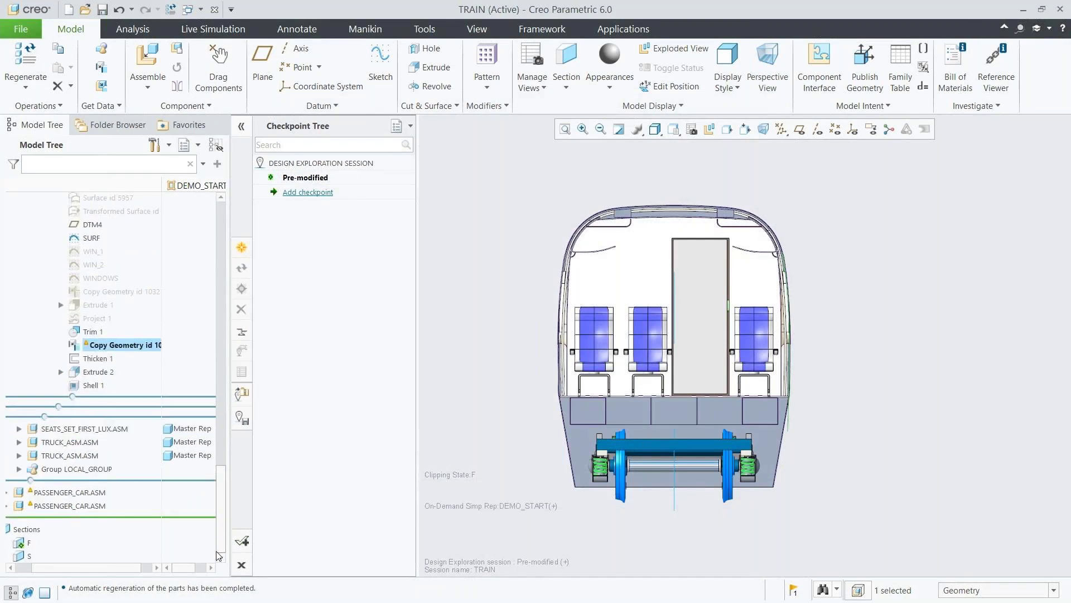
pyautogui.click(29, 542)
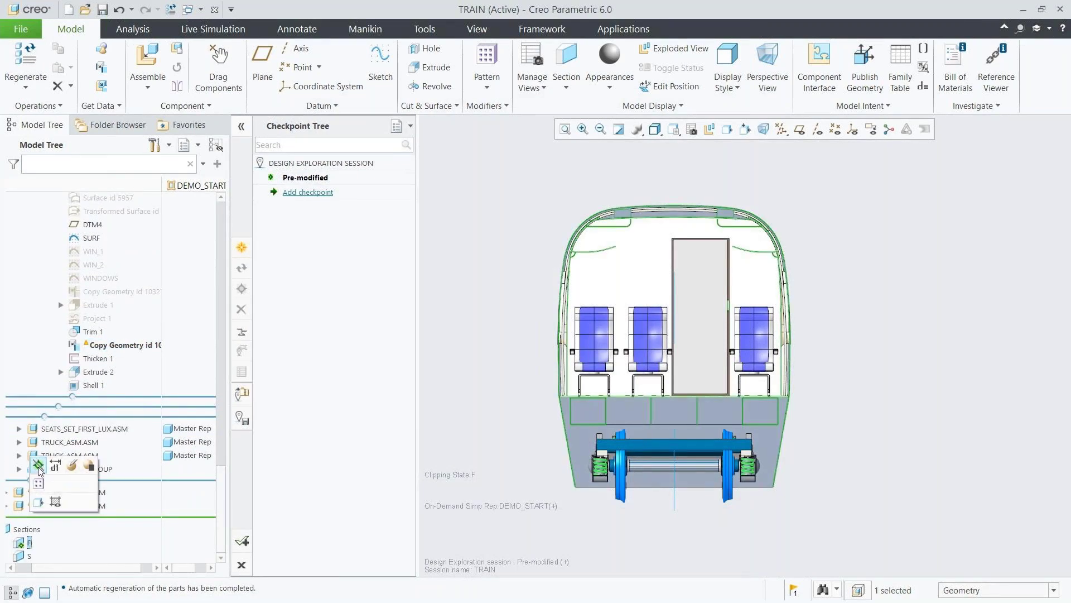
pyautogui.click(38, 466)
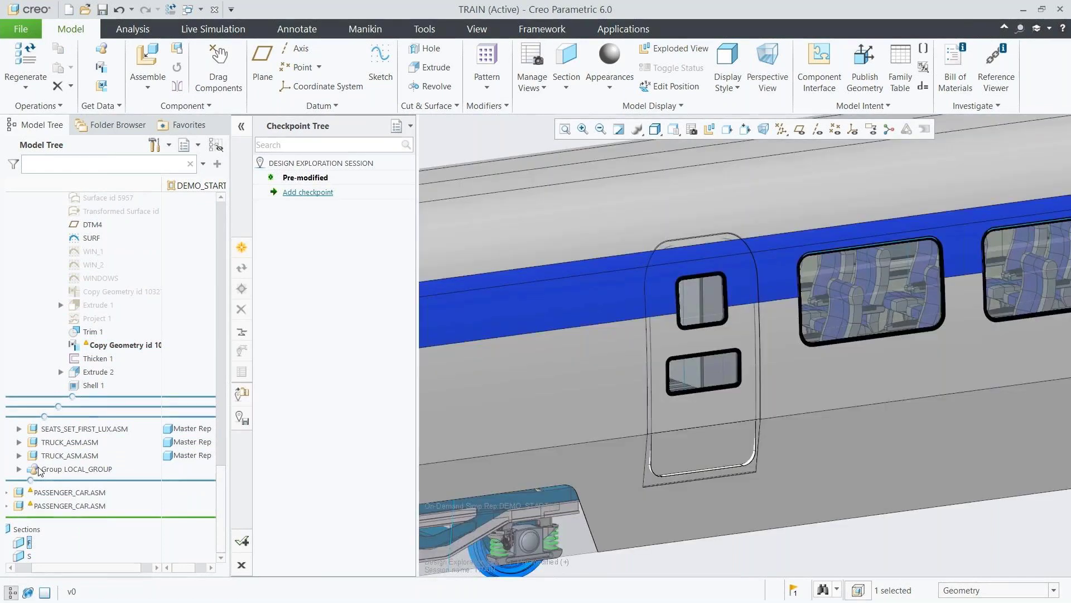
# Compare the isolated outdated and changed geometry of the Copy Geometry feature in DOOR_INT.PRT and update the feature.
pyautogui.rightClick(127, 350)
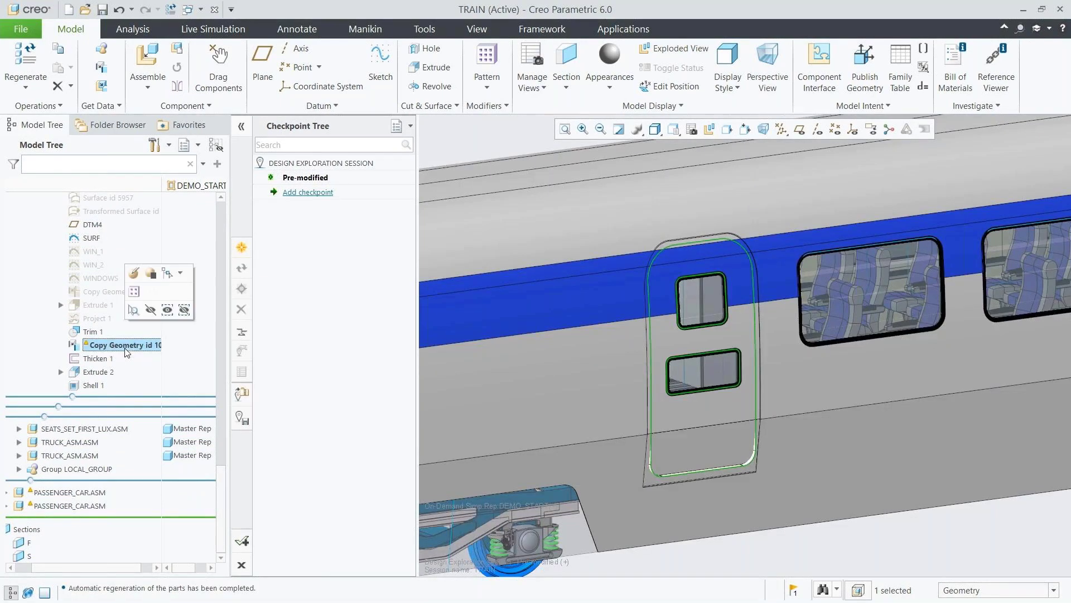
pyautogui.moveTo(174, 416)
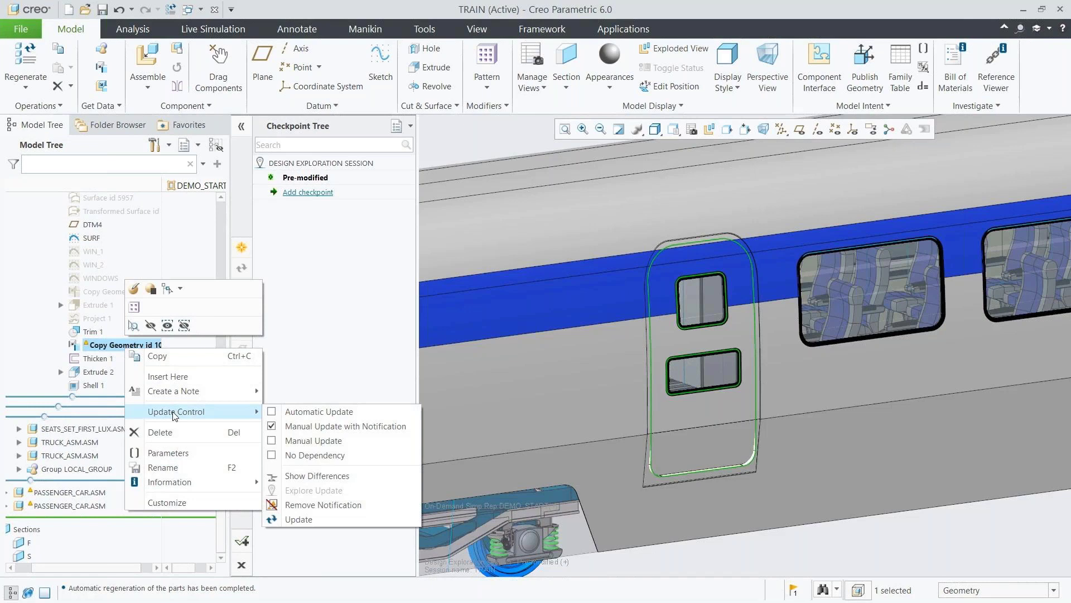
pyautogui.click(305, 477)
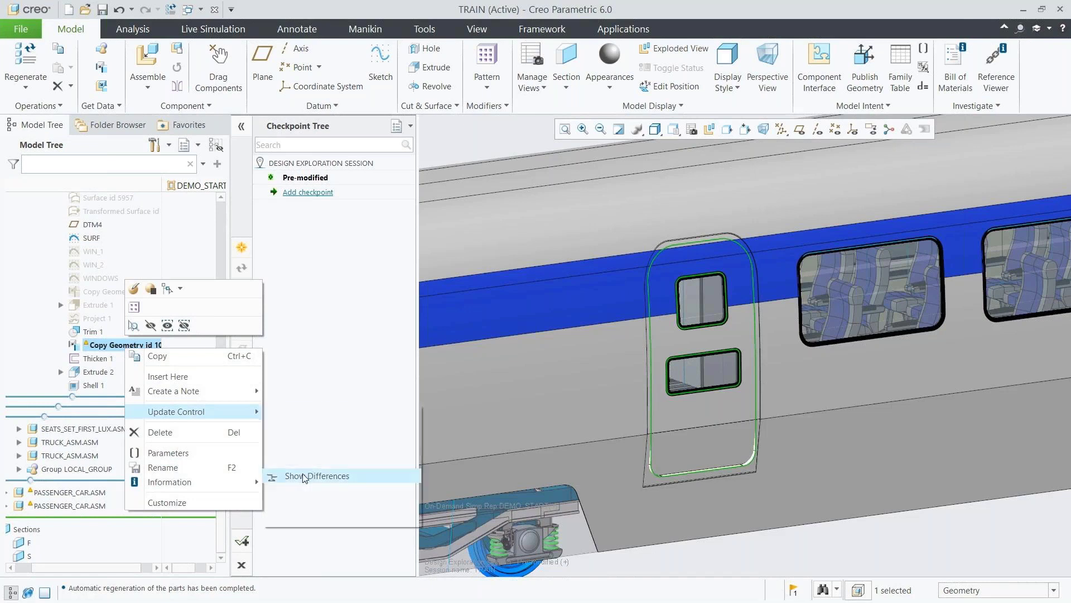
pyautogui.click(18, 73)
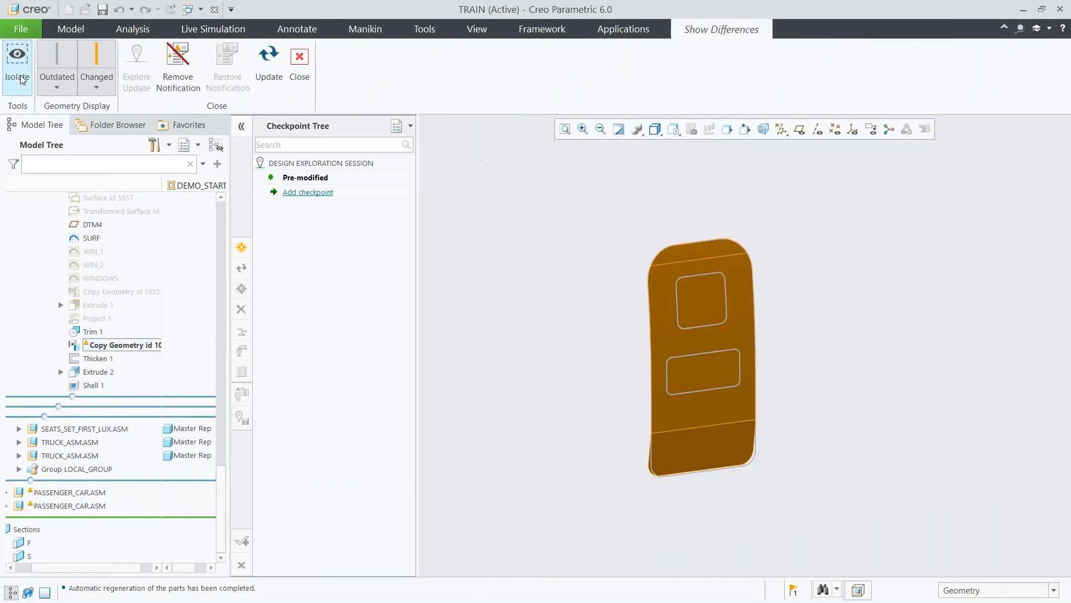
pyautogui.click(98, 61)
pyautogui.click(98, 62)
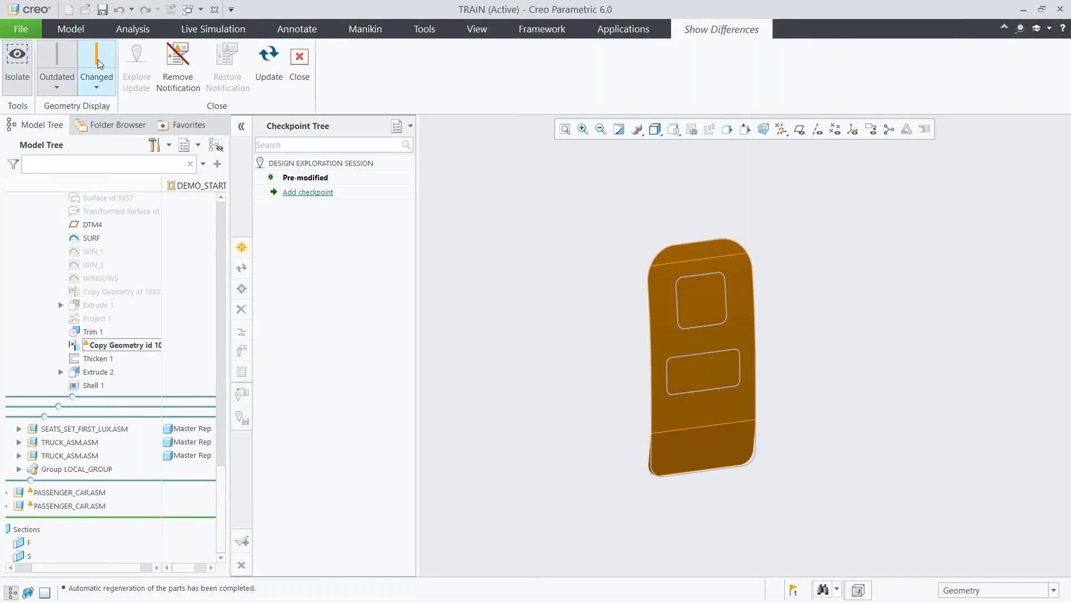
pyautogui.click(65, 65)
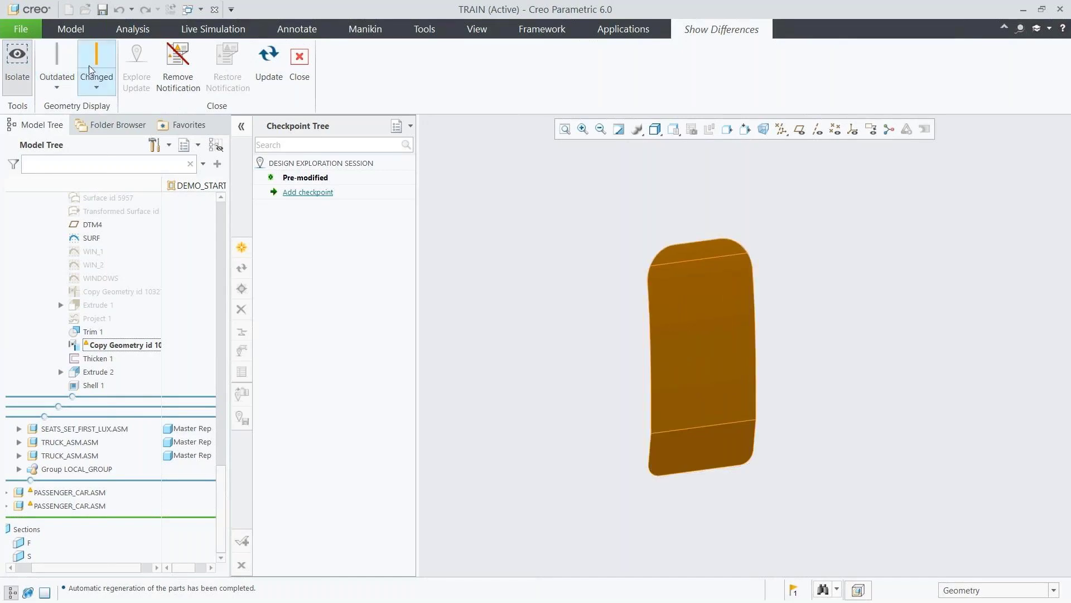
pyautogui.click(270, 67)
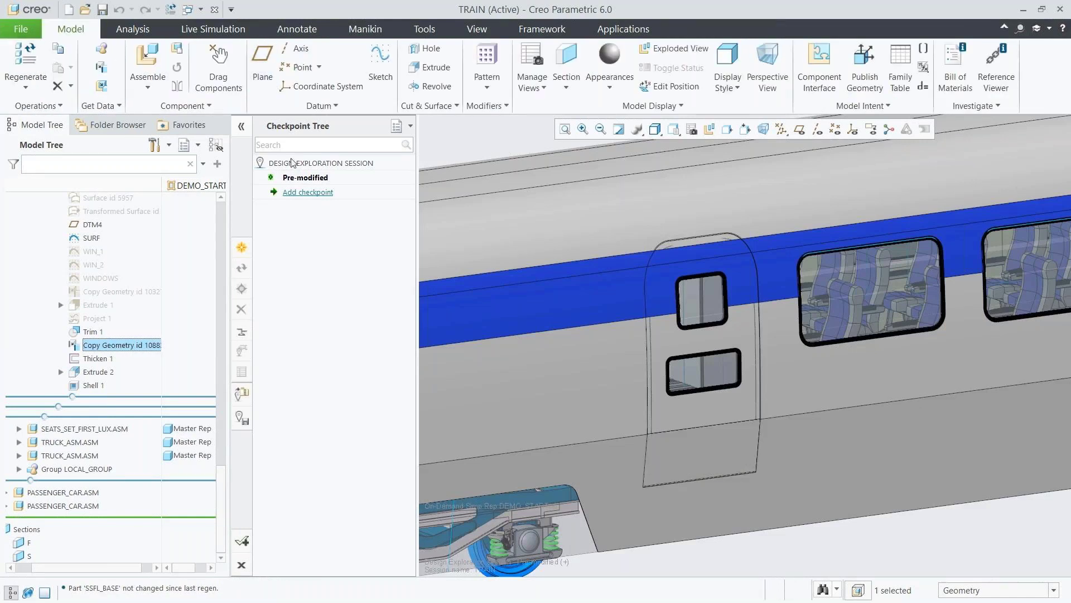
# Add a checkpoint named Shell_change to the design exploration session.
pyautogui.click(300, 193)
pyautogui.write('Shell_change')
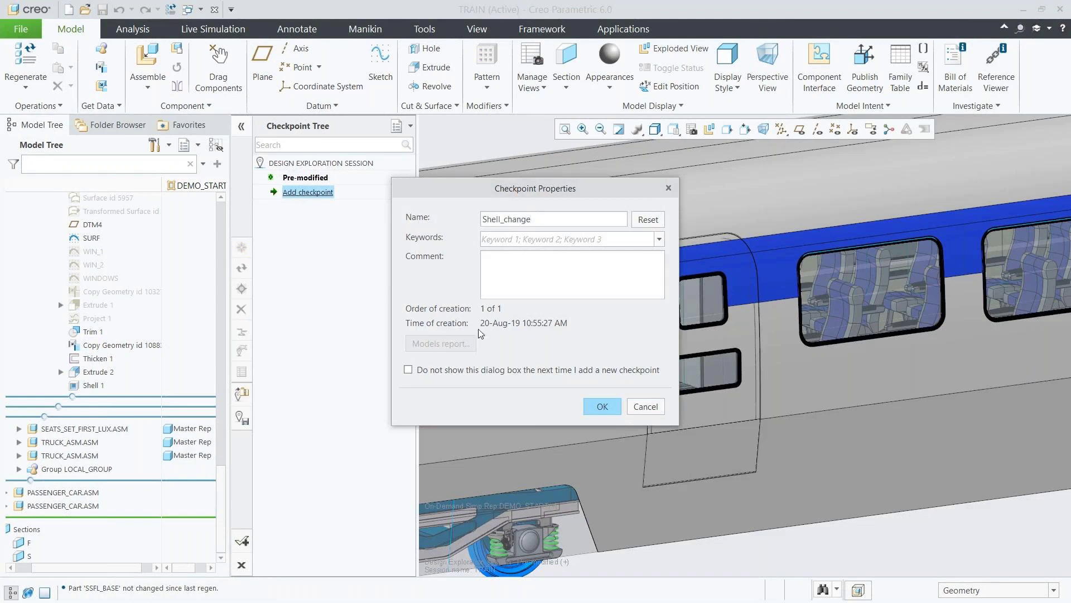
pyautogui.click(599, 407)
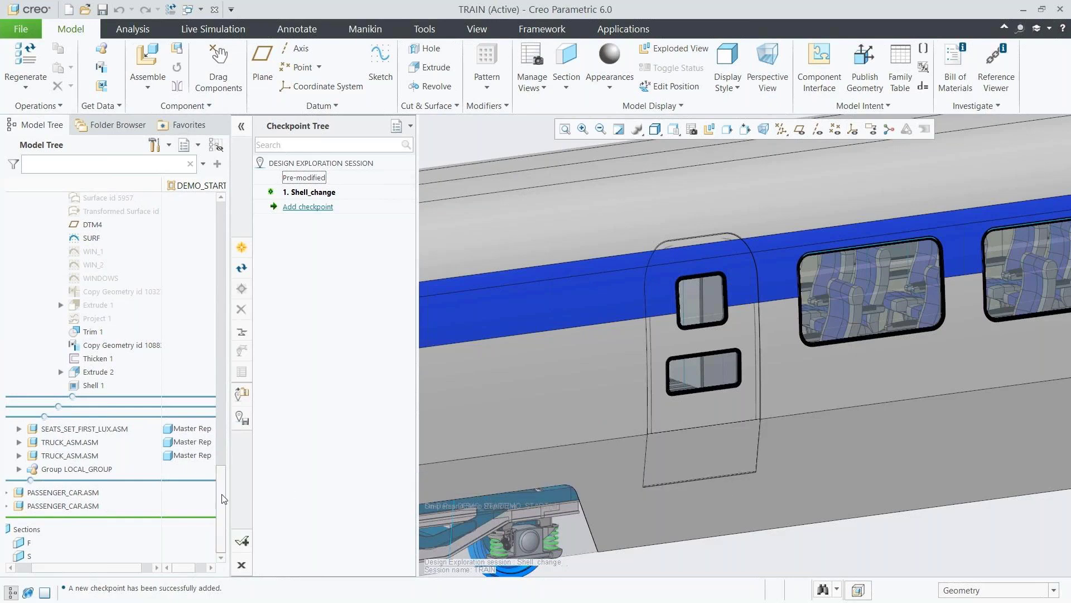
# Collapse STEPS-DOOR.ASM and PASSENGER_CAR_SKEL.PRT in the model tree and activate section S.
pyautogui.scroll(3, 222, 488)
pyautogui.scroll(10, 207, 388)
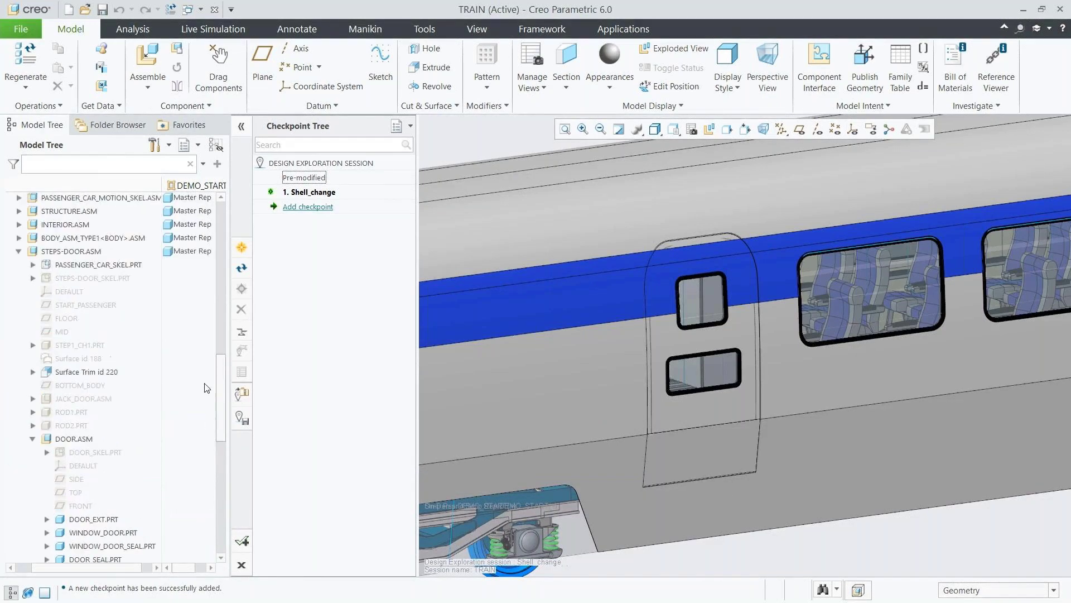
pyautogui.click(19, 252)
pyautogui.scroll(3, 218, 387)
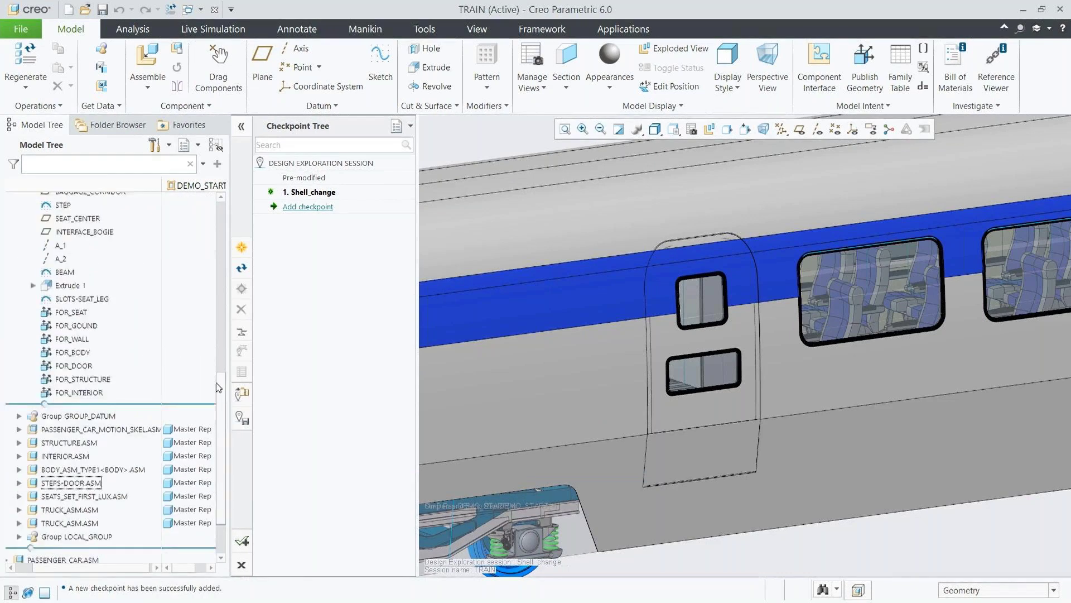
pyautogui.scroll(15, 218, 388)
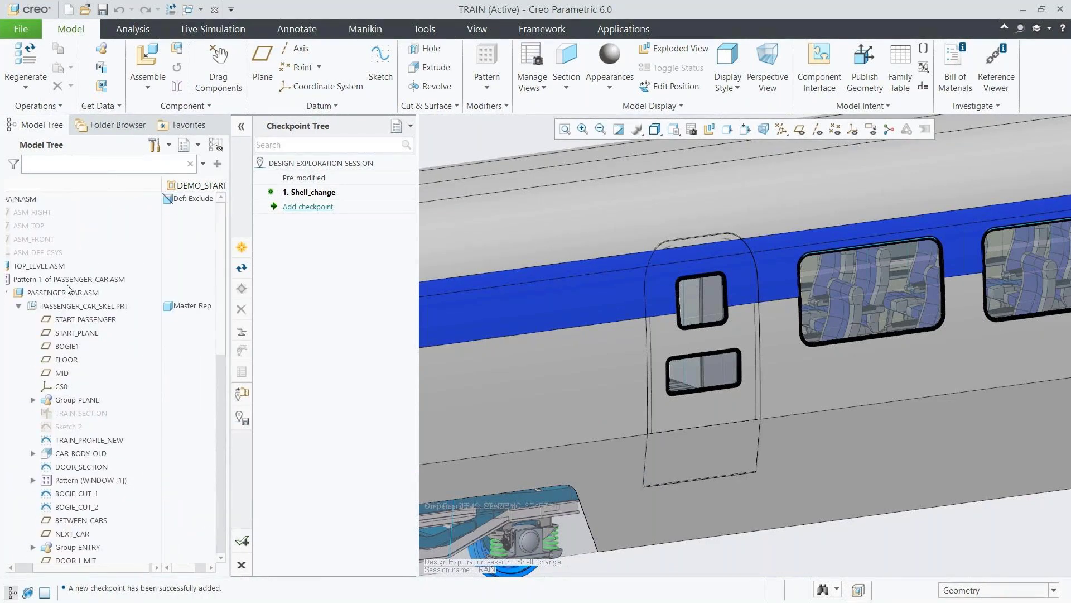
pyautogui.click(19, 306)
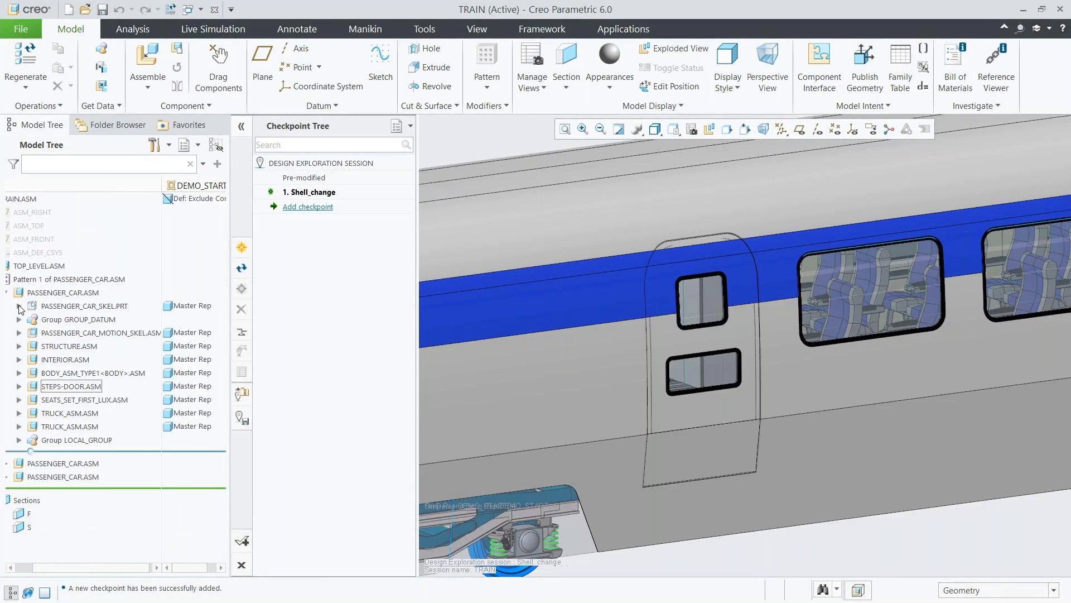
pyautogui.click(27, 525)
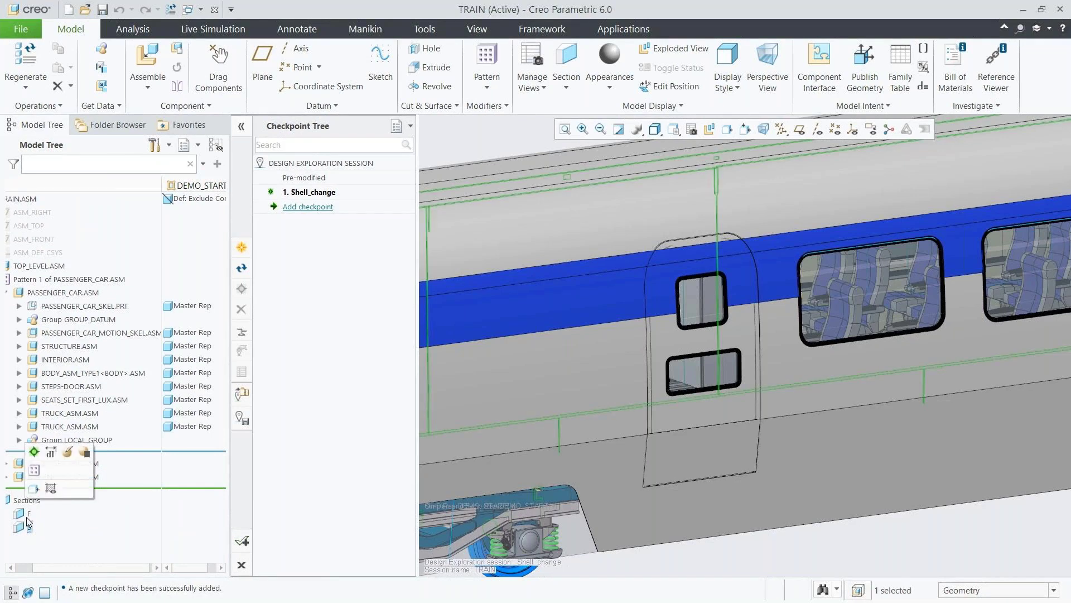
pyautogui.click(34, 452)
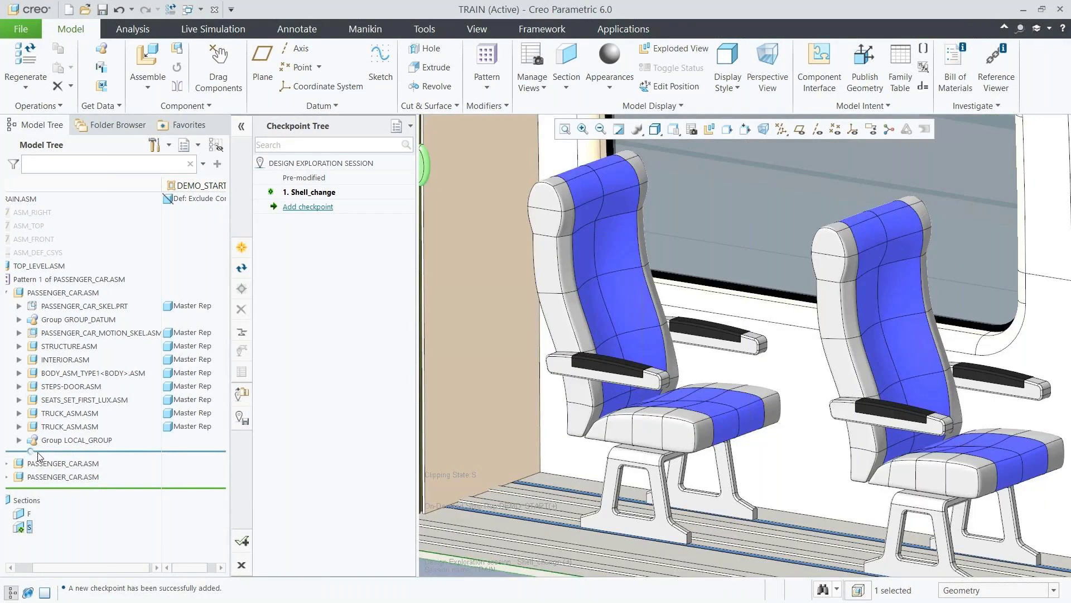
# Locate ARM_REST_01.PRT of the first-class seat from its armrest side face and activate the part.
pyautogui.click(562, 370)
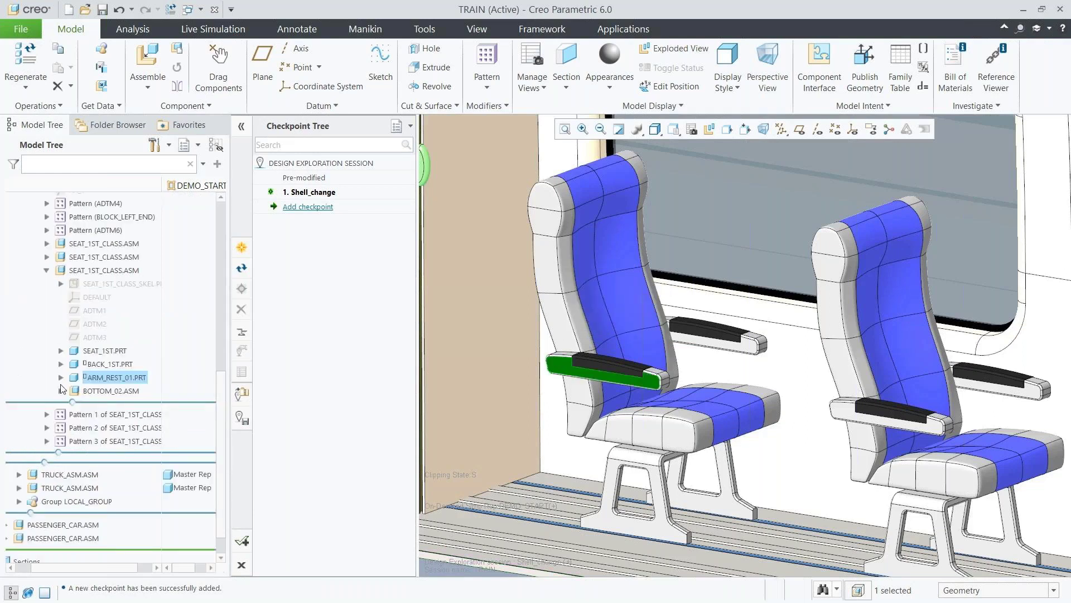
pyautogui.click(62, 383)
pyautogui.click(117, 371)
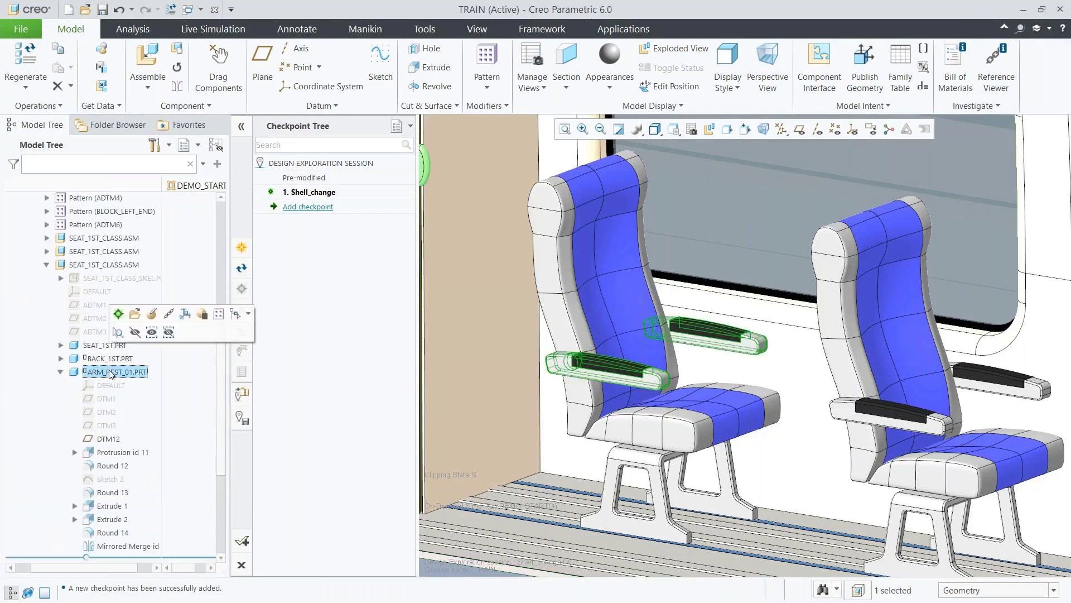
pyautogui.click(125, 312)
# Extrude Sketch 2 of ARM_REST_01.PRT up to the armrest's outer side face and reorder the new extrude directly after Sketch 2.
pyautogui.click(107, 479)
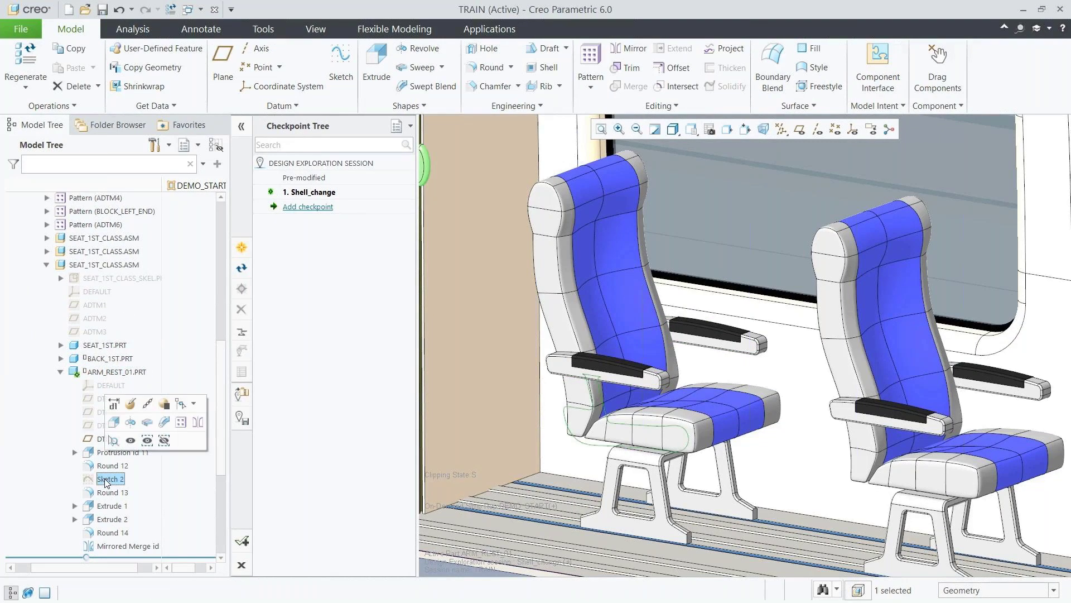
pyautogui.click(115, 424)
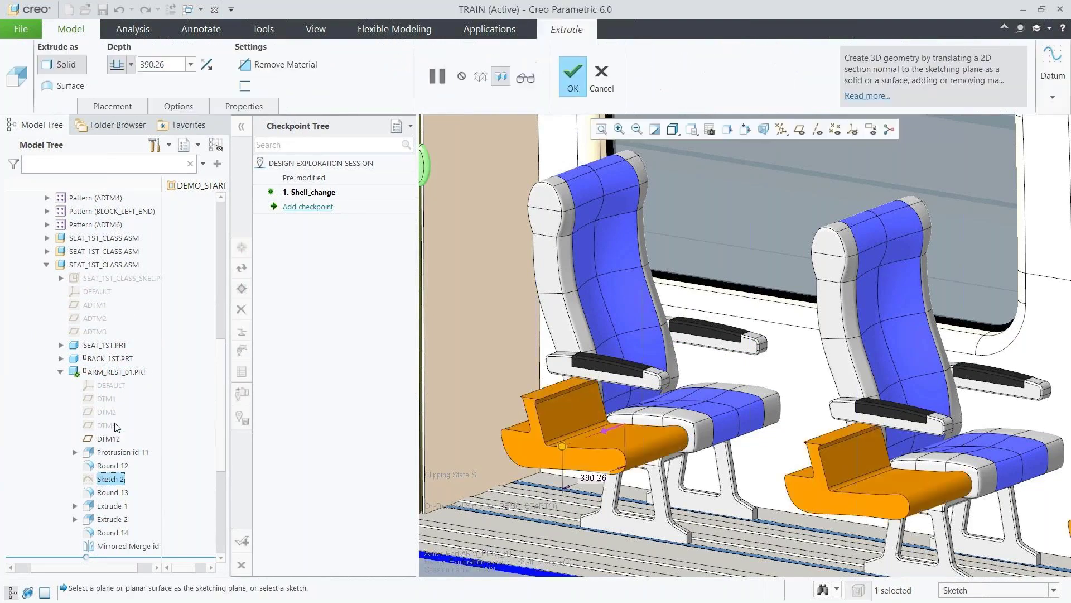
pyautogui.rightClick(562, 446)
pyautogui.click(591, 396)
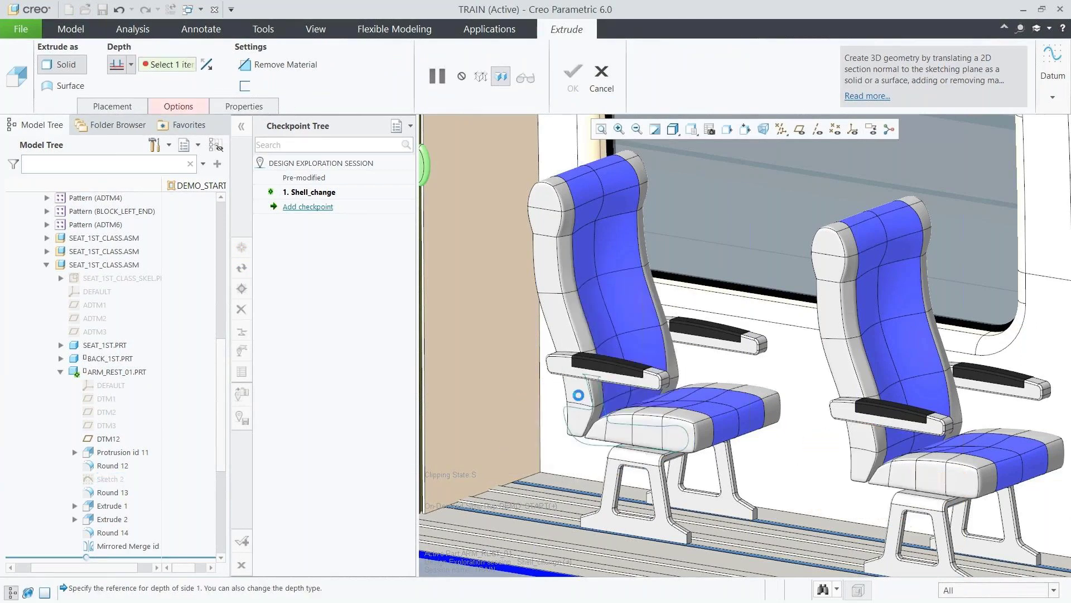
pyautogui.click(562, 368)
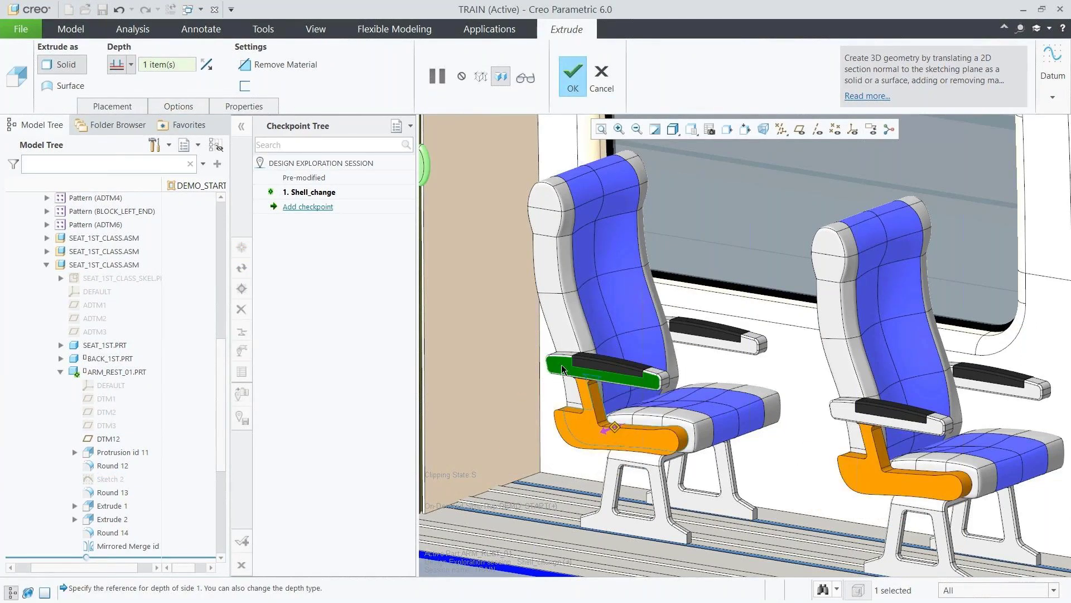
pyautogui.middleClick(562, 369)
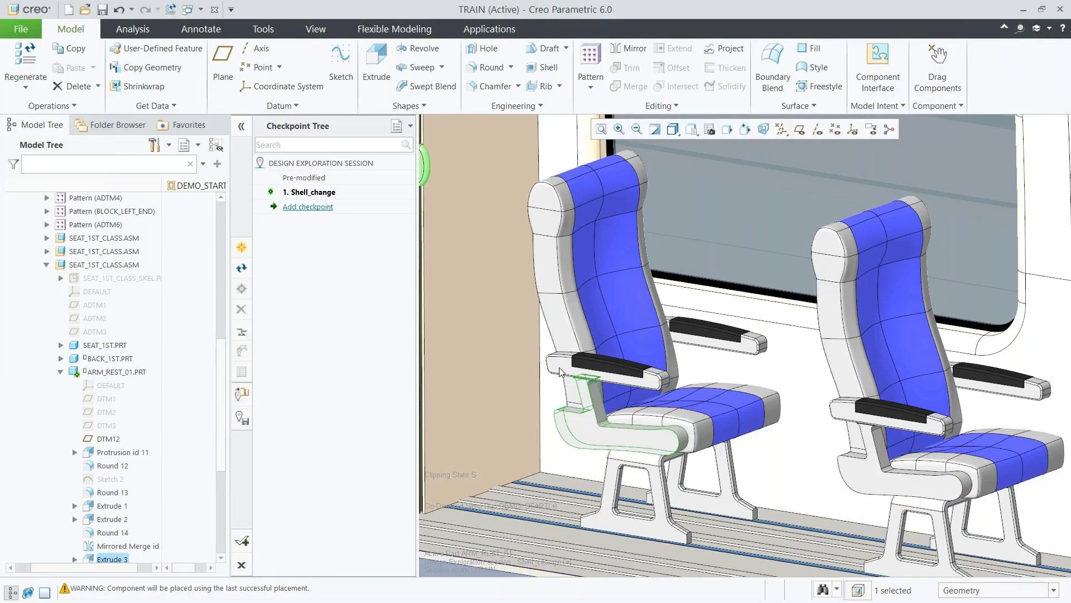
pyautogui.moveTo(112, 559); pyautogui.dragTo(105, 479)
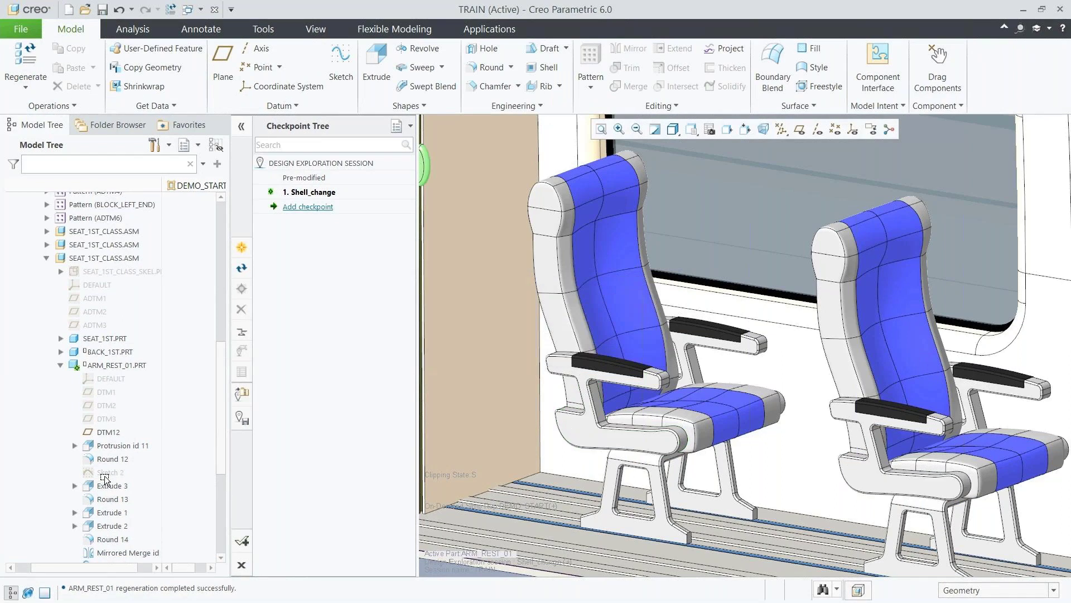
# Review the model changes of ARM_REST_01.PRT against the Pre-modified state in both feature list and graphics.
pyautogui.rightClick(108, 370)
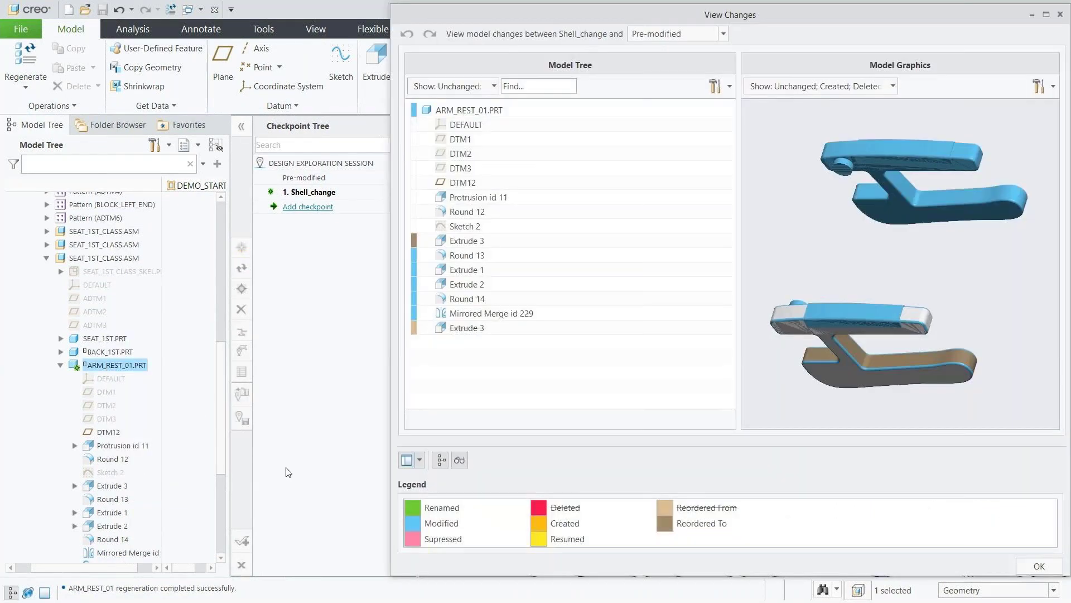
pyautogui.moveTo(859, 325)
pyautogui.mouseDown(button='middle')
pyautogui.moveTo(815, 334)
pyautogui.moveTo(792, 370)
pyautogui.moveTo(856, 310)
pyautogui.moveTo(868, 330)
pyautogui.mouseUp(button='middle')
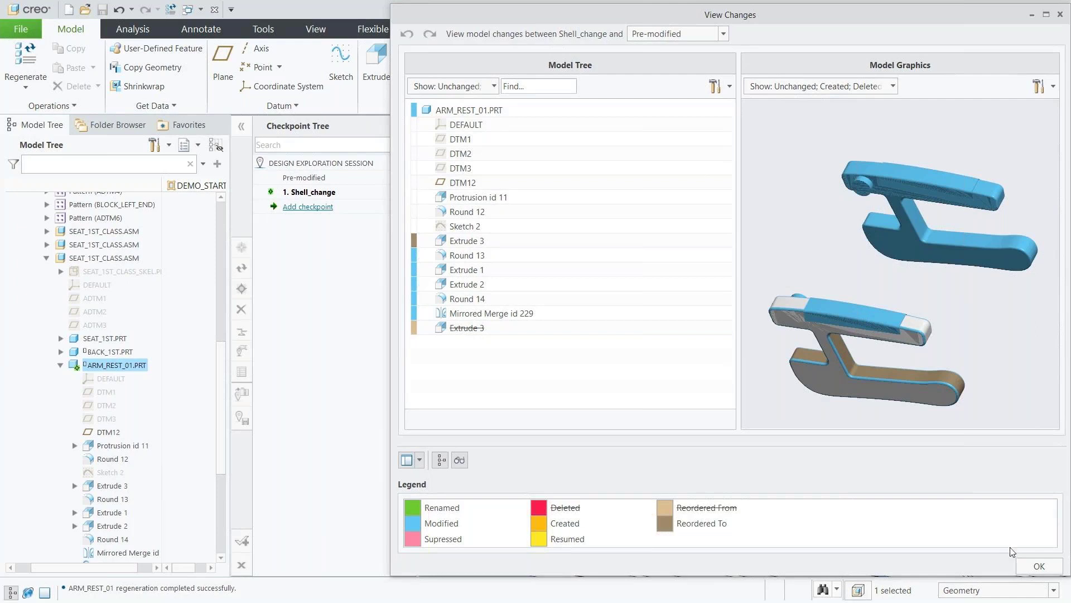
pyautogui.click(1035, 567)
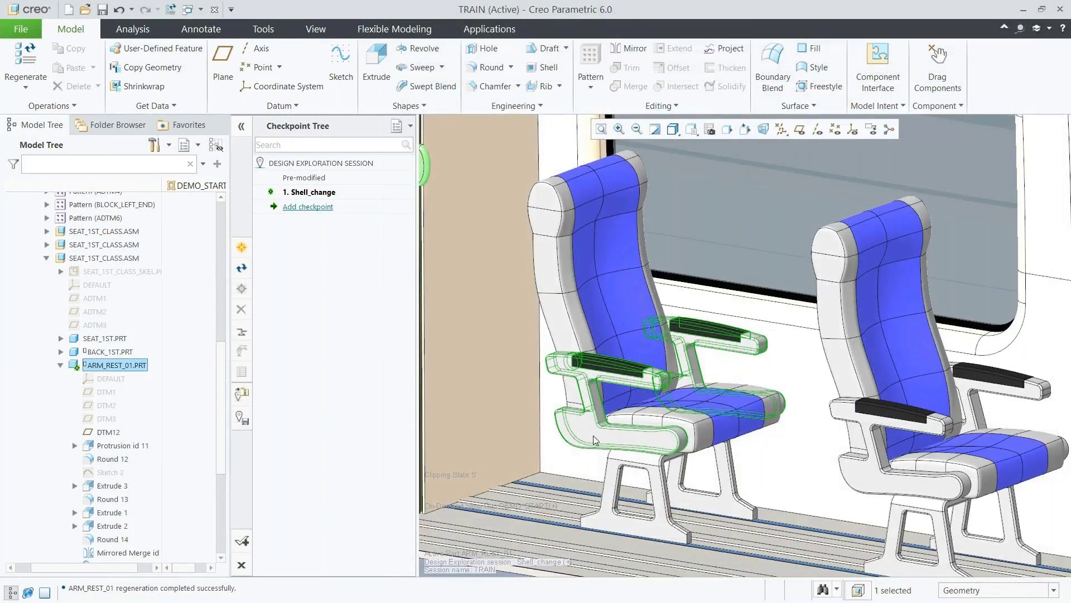
# Add a checkpoint named Chair_change to the design exploration session.
pyautogui.click(310, 207)
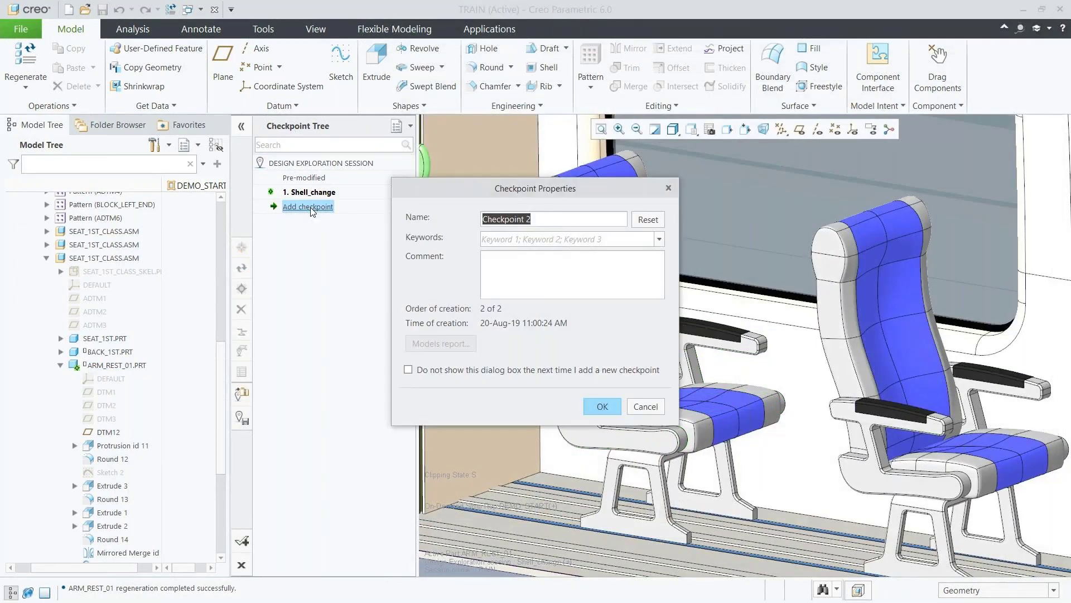
pyautogui.write('Chair_change')
pyautogui.click(602, 407)
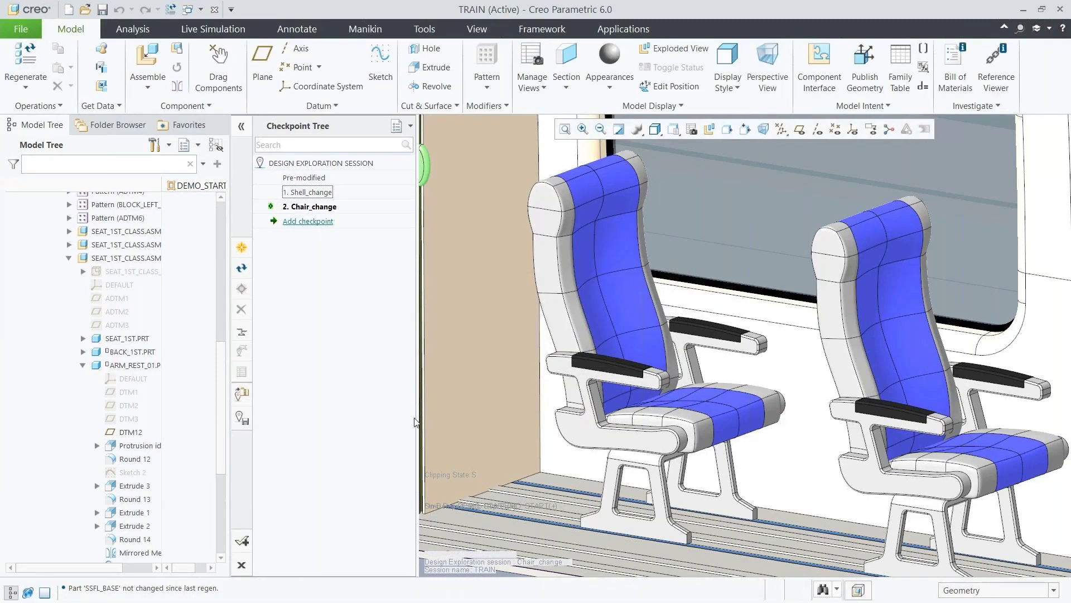
# Collapse SEATS_SET_FIRST_LUX.ASM in the model tree.
pyautogui.scroll(3, 220, 369)
pyautogui.moveTo(220, 370); pyautogui.dragTo(221, 330)
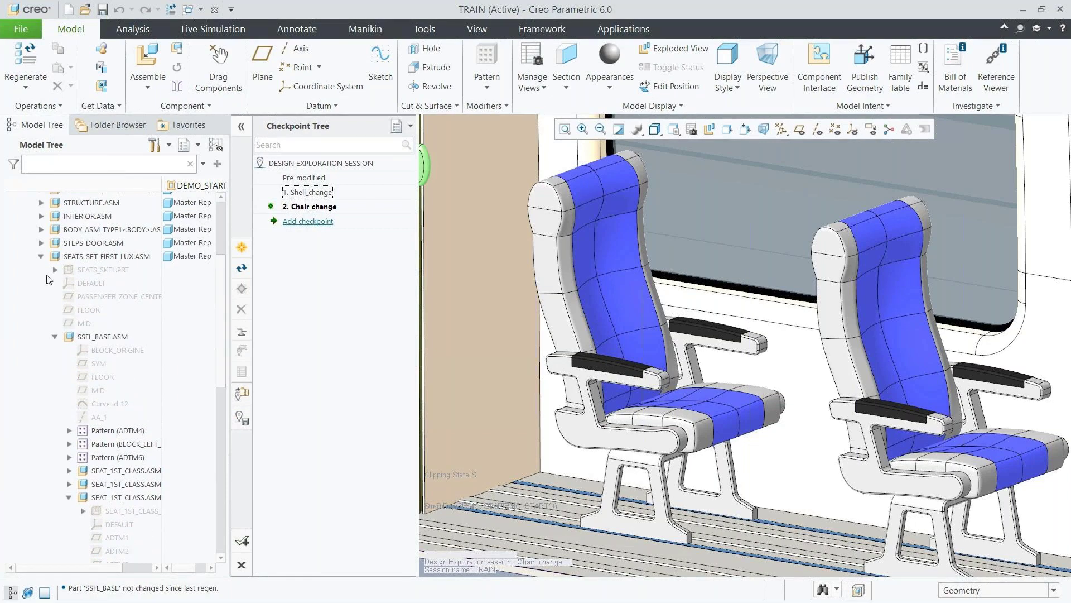
pyautogui.click(41, 256)
# Return the design exploration session to the Shell_change checkpoint and activate section S.
pyautogui.click(323, 193)
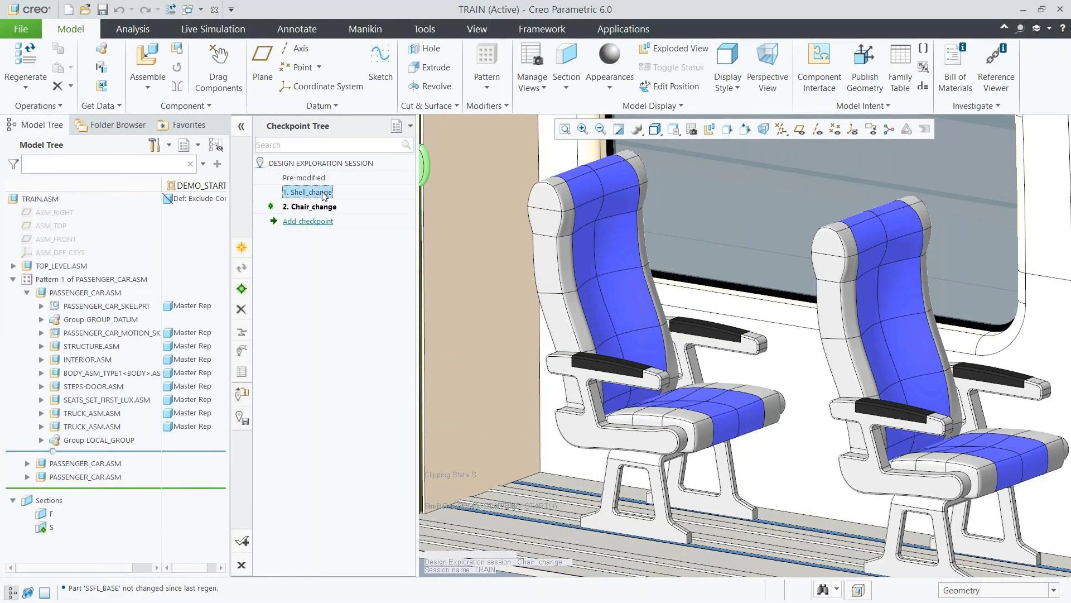
pyautogui.rightClick(323, 195)
pyautogui.click(341, 201)
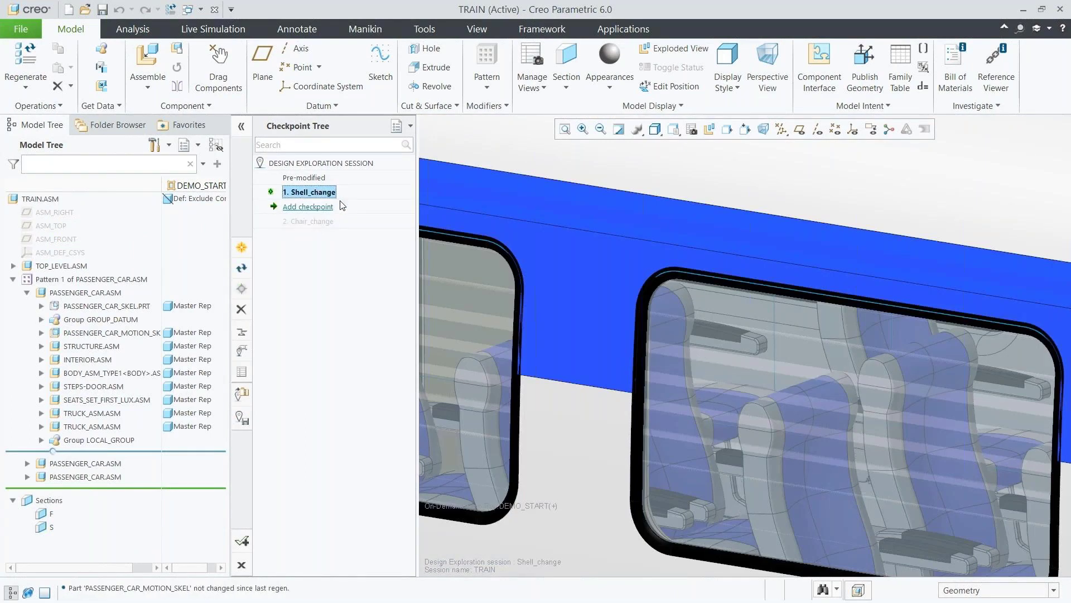
pyautogui.click(52, 527)
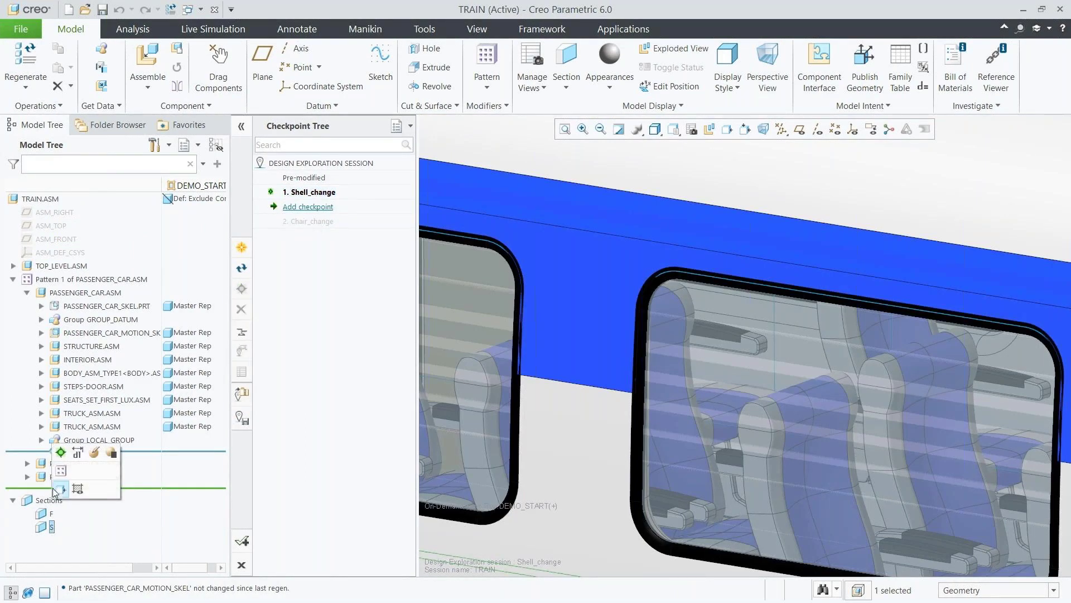
pyautogui.click(61, 455)
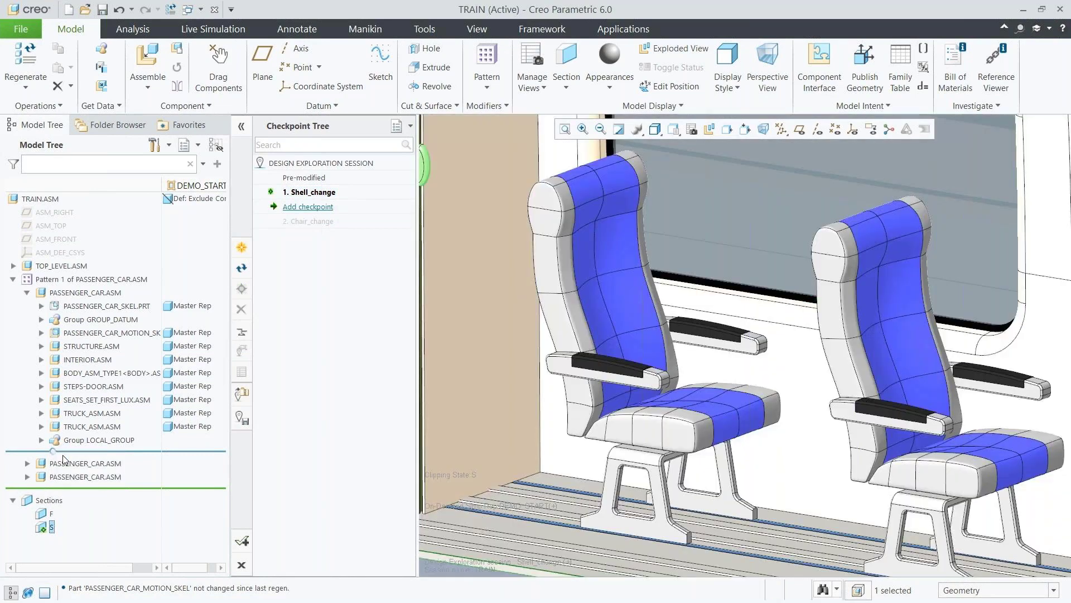
# Accept the design exploration session, saving it to C:\Demos\Creo60_AAX\ and retrieving the modified TRAIN assembly.
pyautogui.click(241, 541)
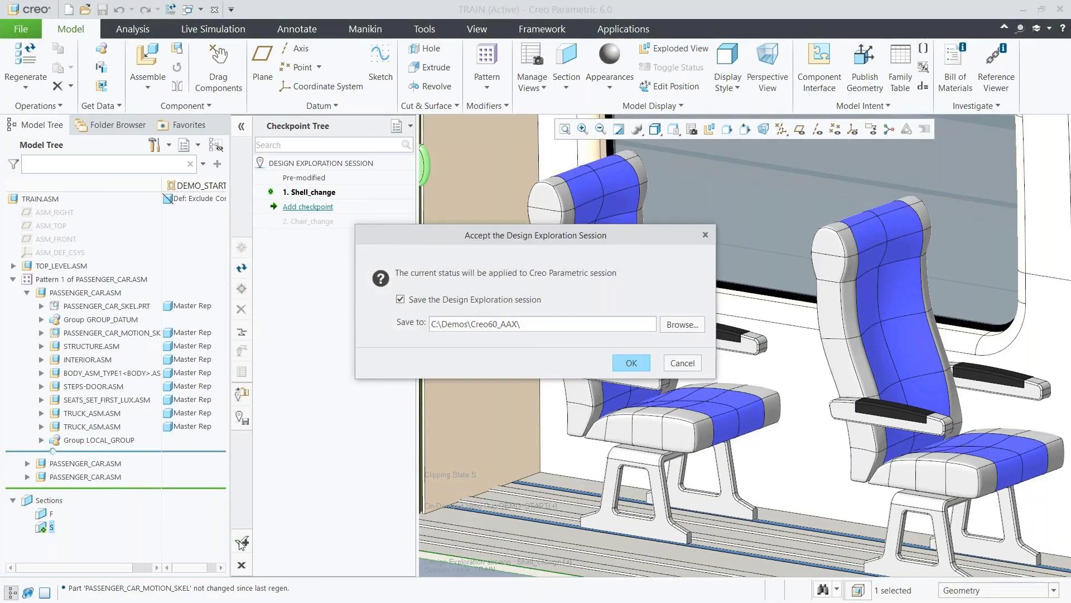
pyautogui.click(629, 363)
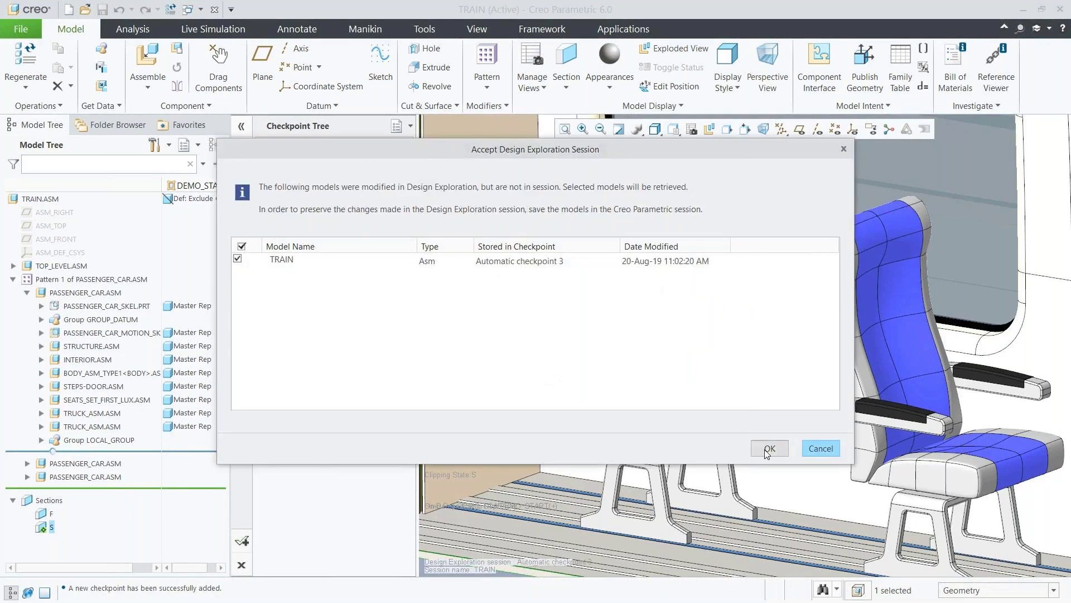
pyautogui.click(769, 449)
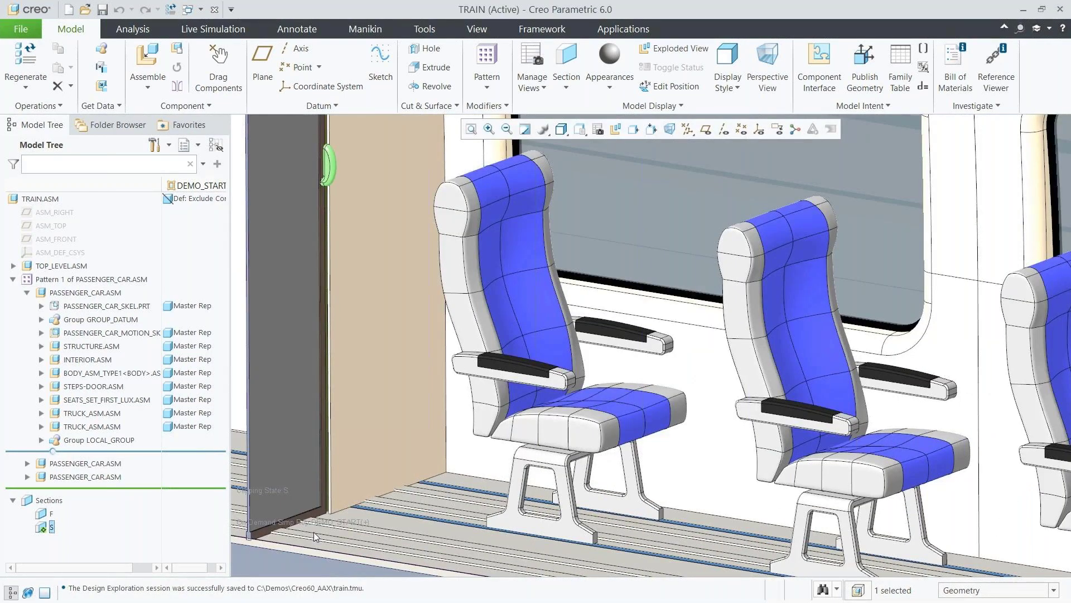
# Deactivate section S to show the whole train uncut.
pyautogui.click(53, 531)
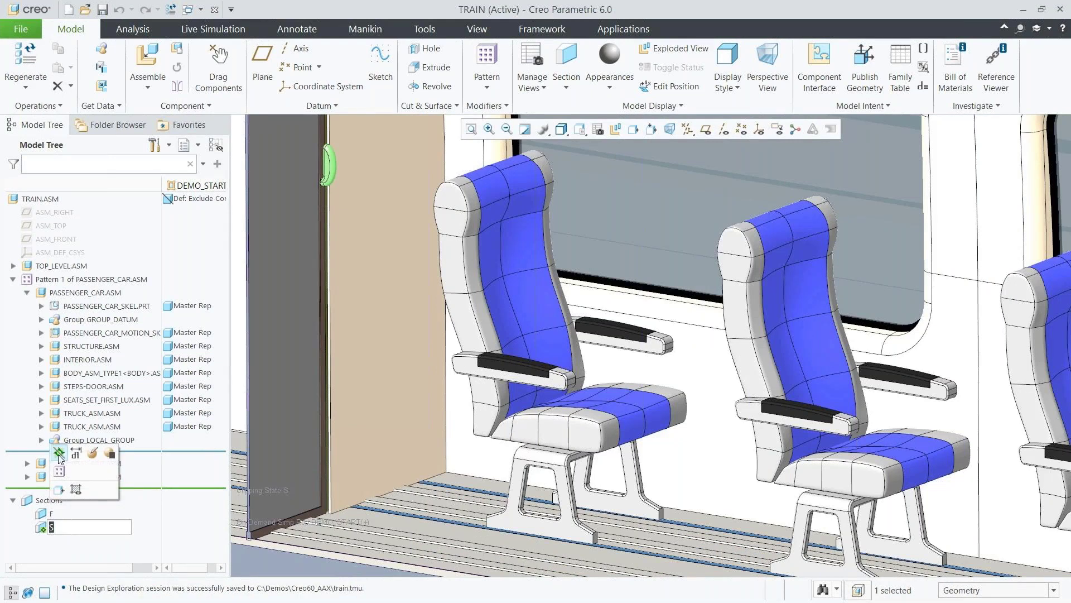
pyautogui.click(61, 459)
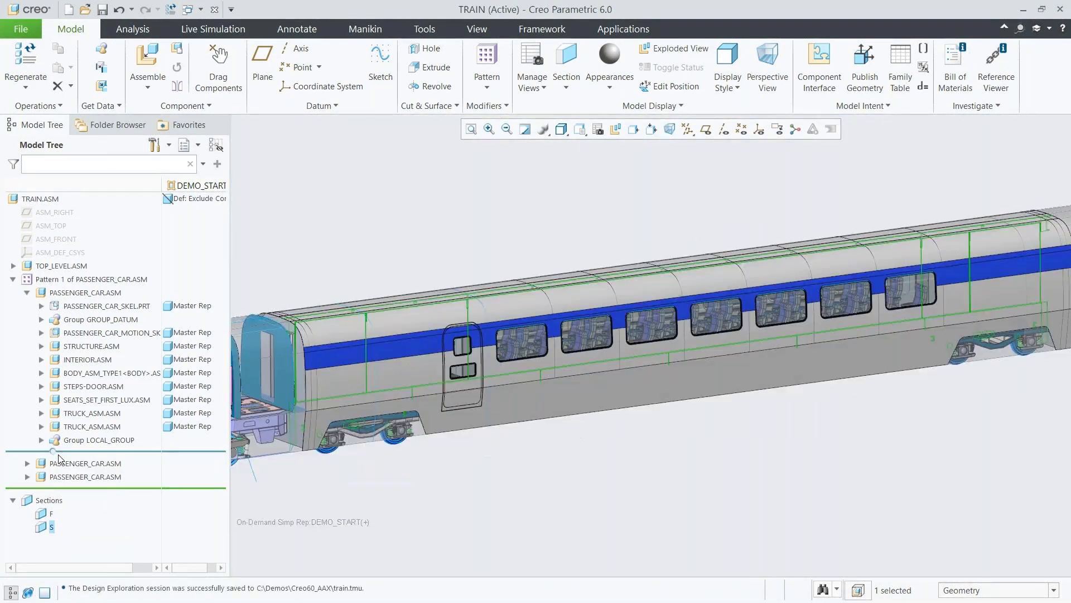
pyautogui.click(266, 504)
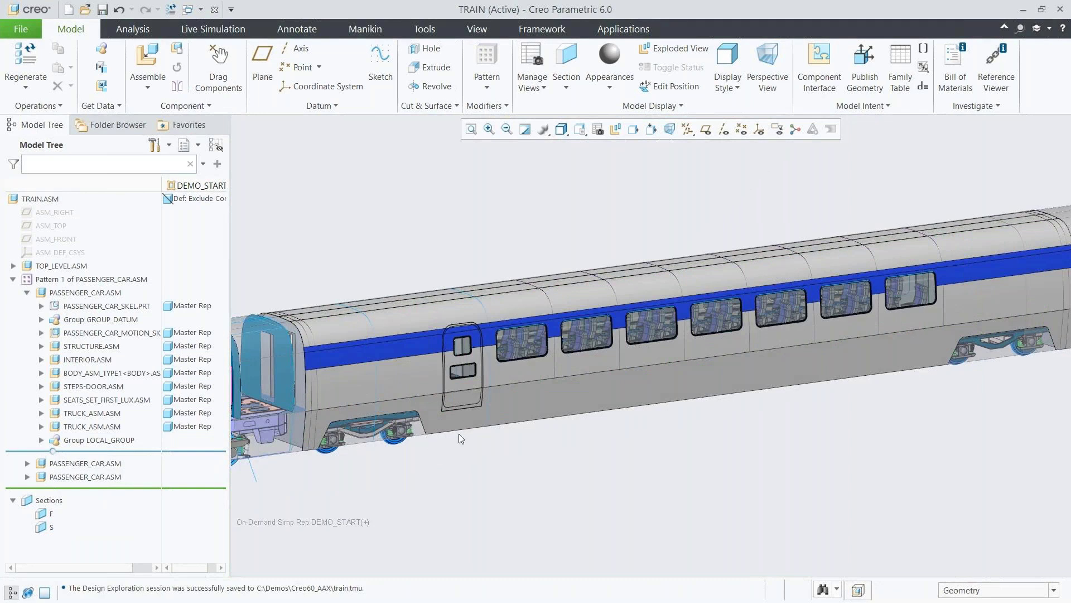
pyautogui.hotkey('ctrl', 'd')
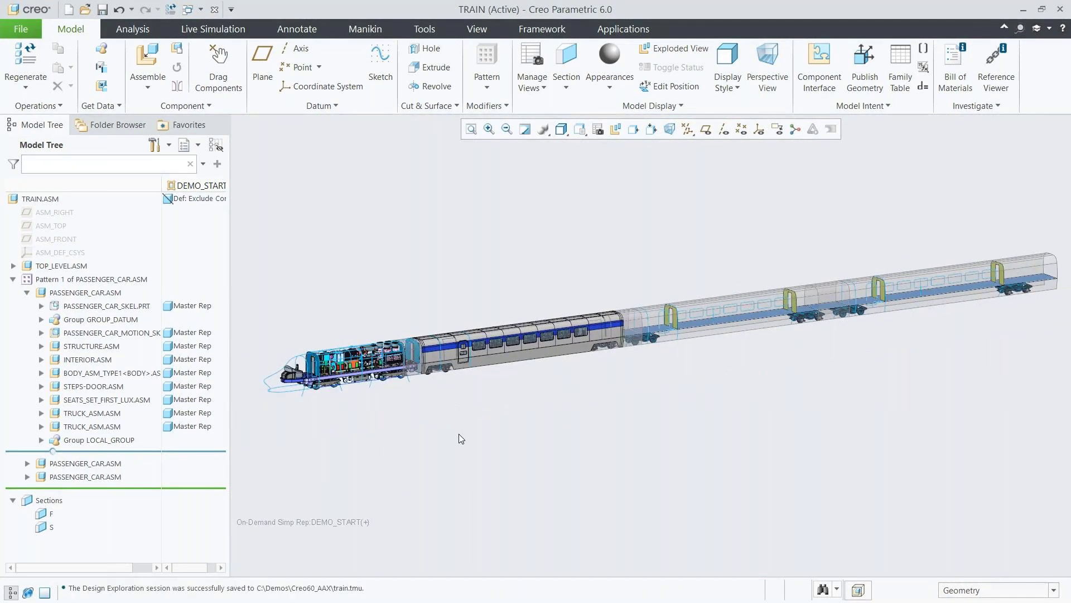
# Activate the Demo_Finish simplified representation of TRAIN.ASM, discarding the unsaved modifications to Demo_Start.
pyautogui.click(599, 130)
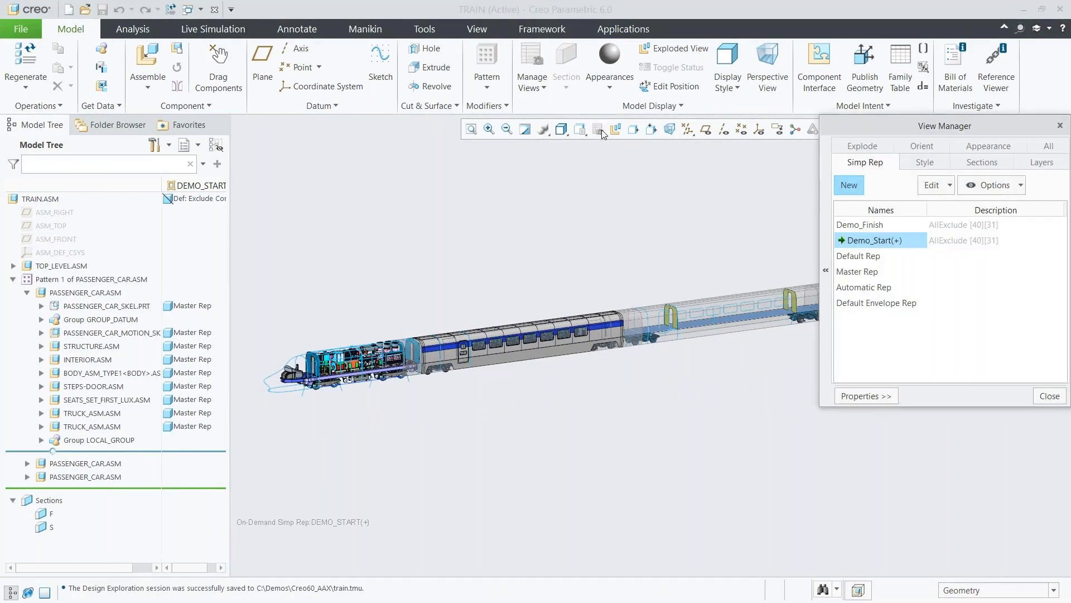
pyautogui.doubleClick(848, 226)
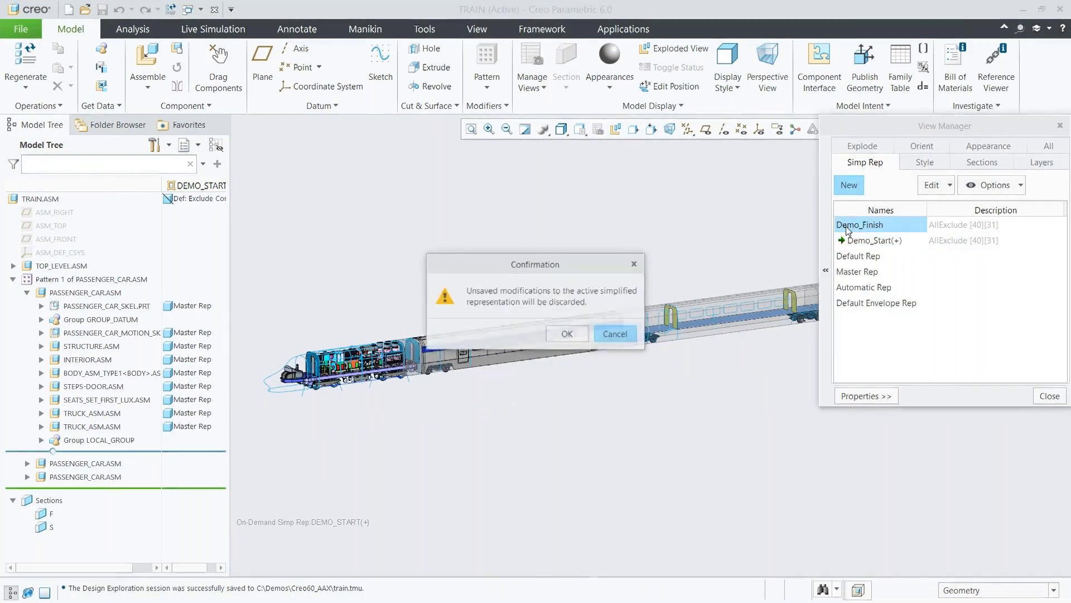
pyautogui.click(574, 336)
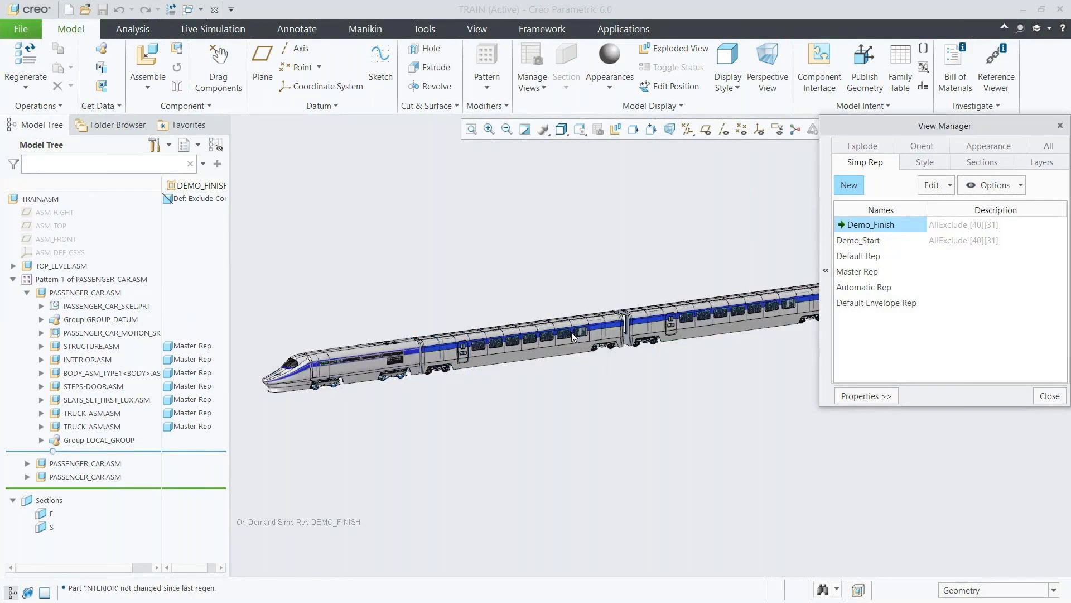
pyautogui.click(1045, 394)
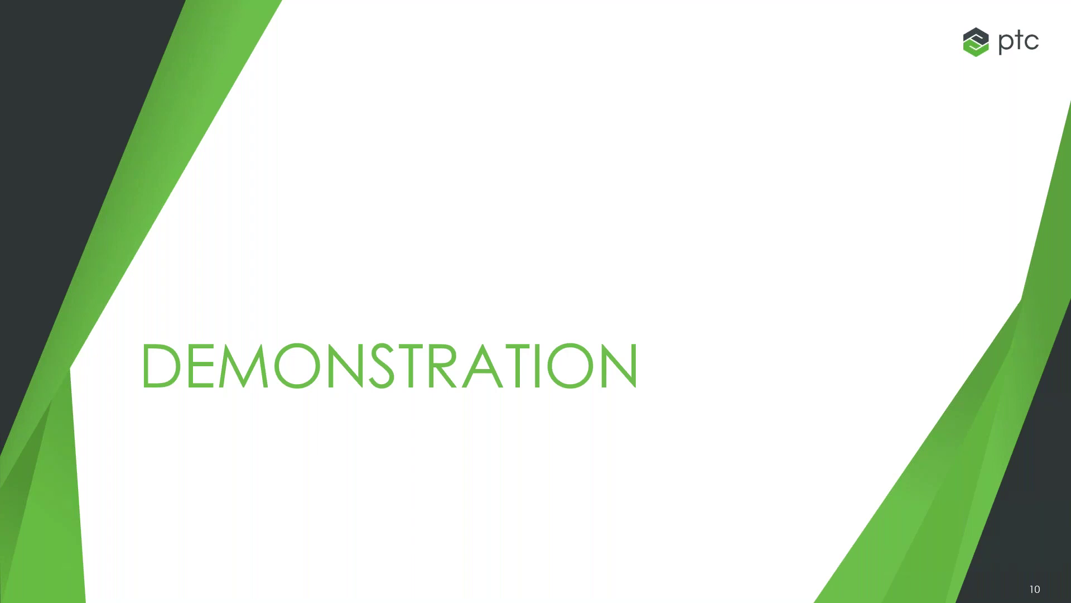
pyautogui.press('Right')
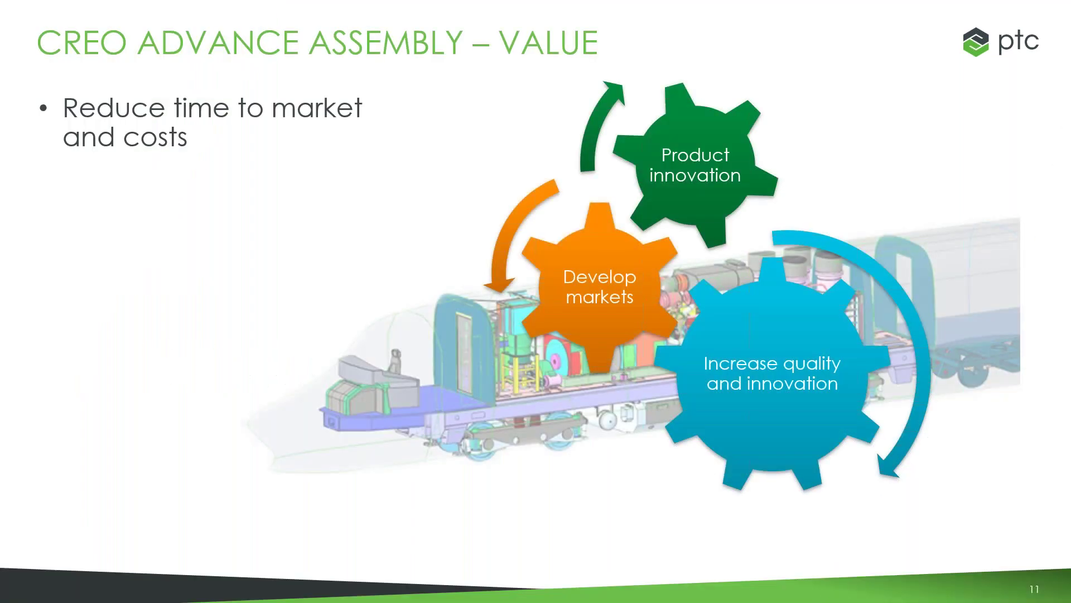